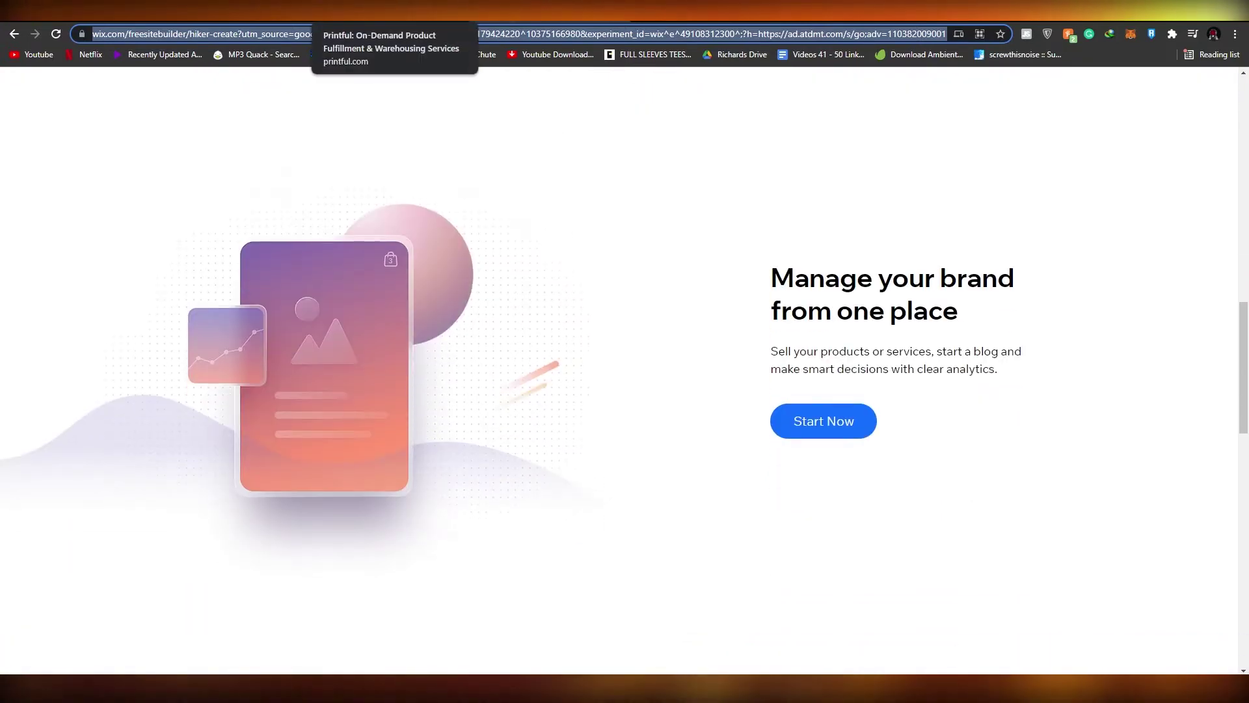
Look over the Printful home page and its range of customizable print-on-demand products
scroll(604, 368, "down", 7)
scroll(604, 369, "down", 10)
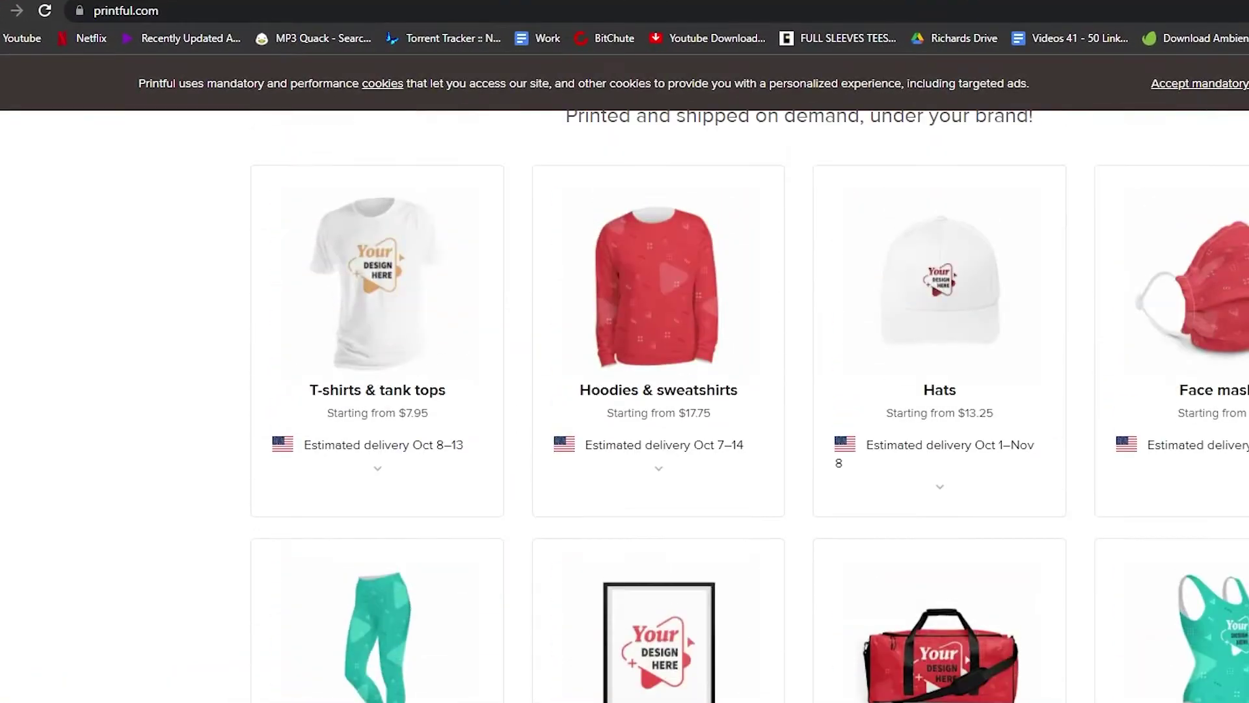
scroll(748, 406, "up", 10)
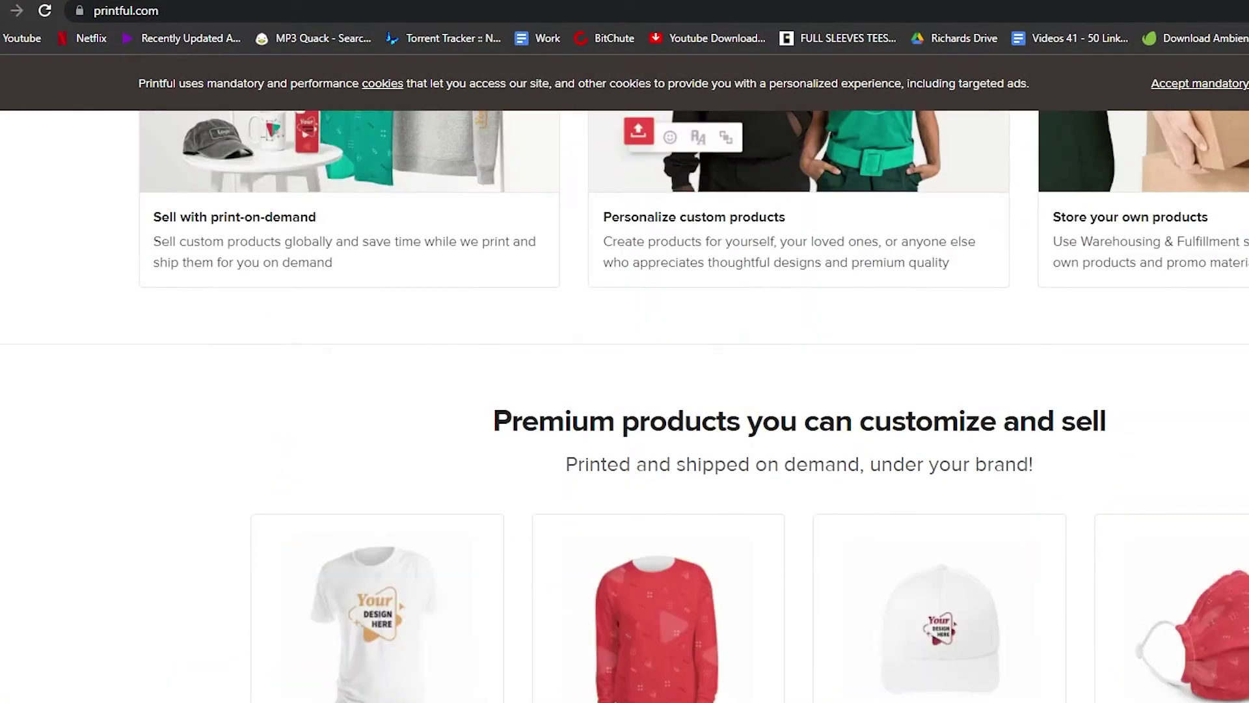
scroll(625, 423, "up", 2)
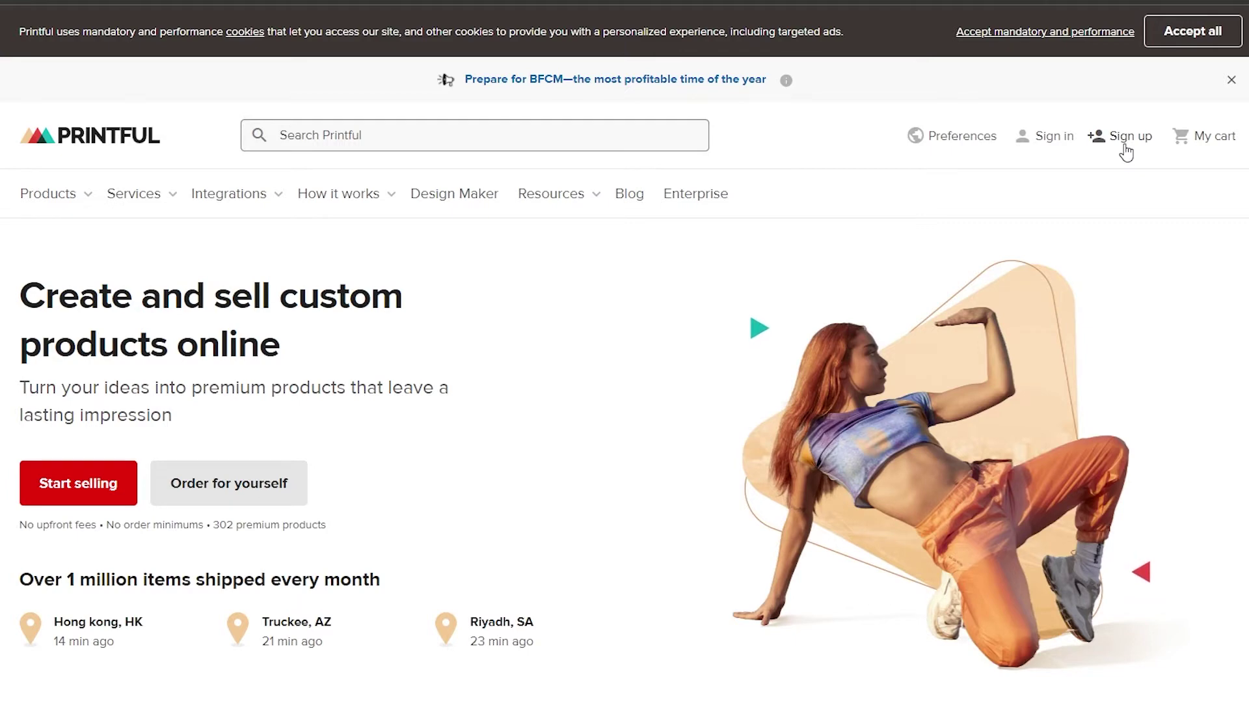
scroll(693, 608, "down", 5)
scroll(661, 591, "up", 5)
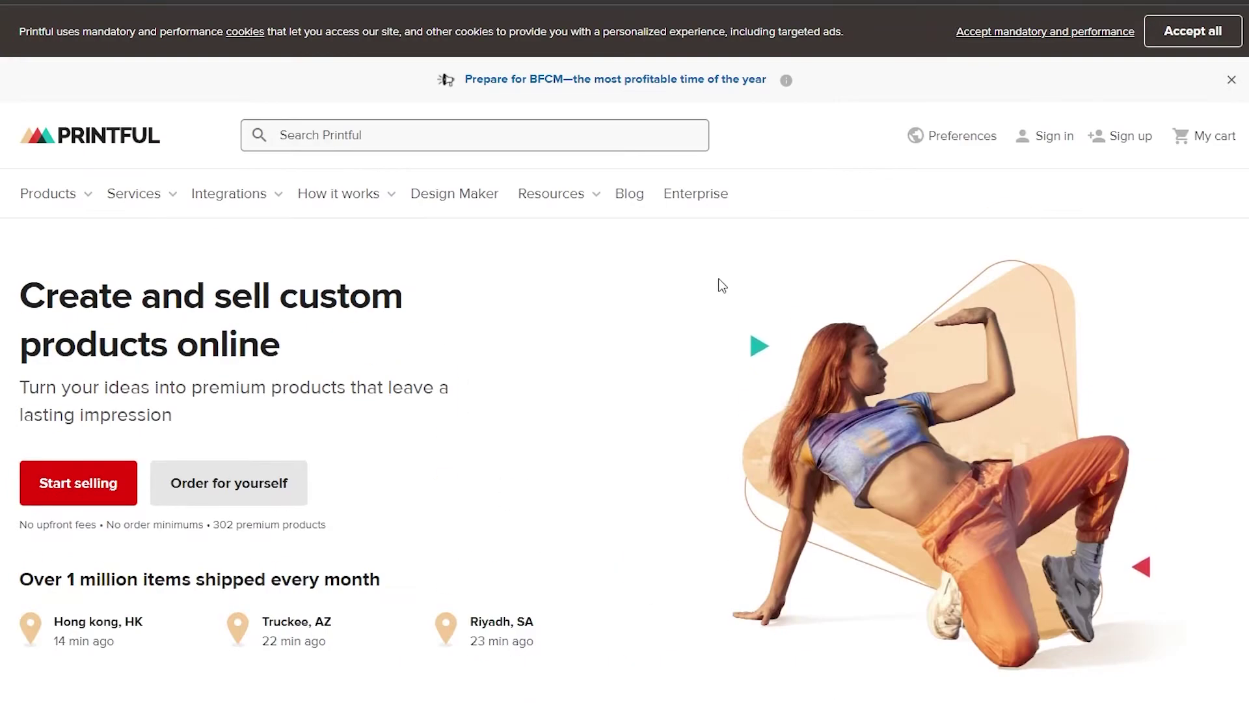
Accept all cookies on the Printful site and sign up for an account with Google
left_click(1216, 29)
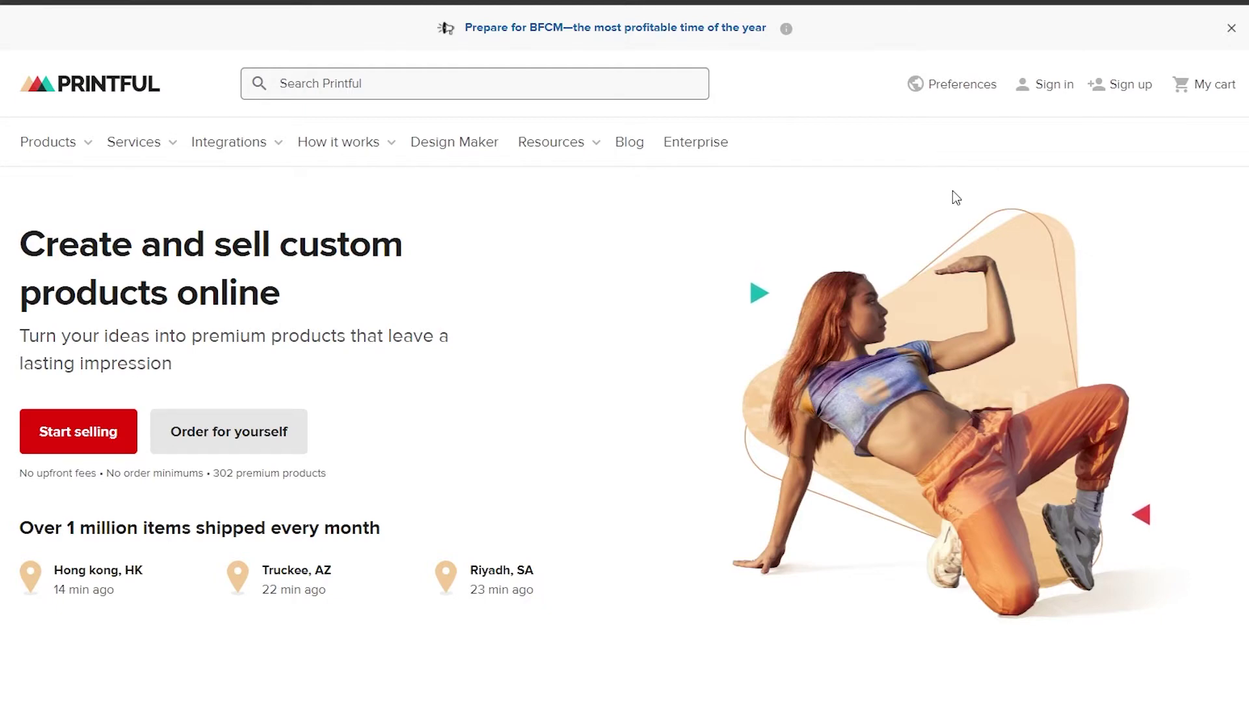
scroll(953, 190, "down", 1)
scroll(953, 196, "up", 1)
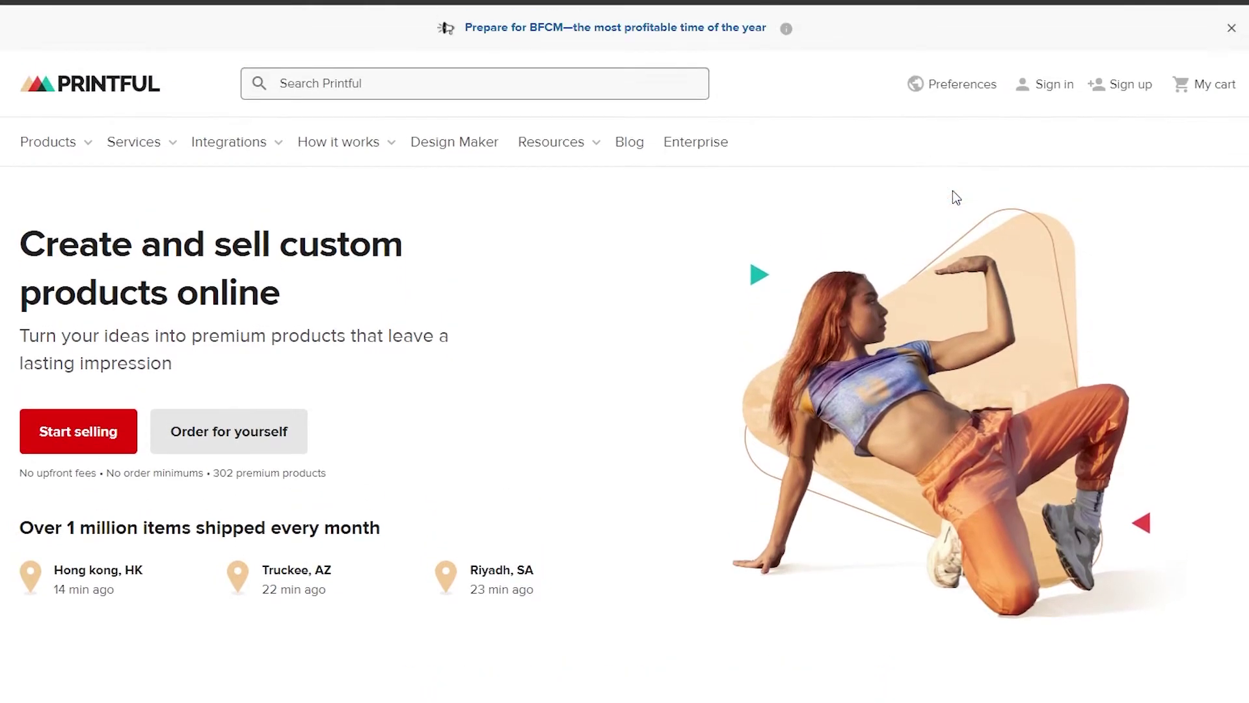
left_click(1132, 86)
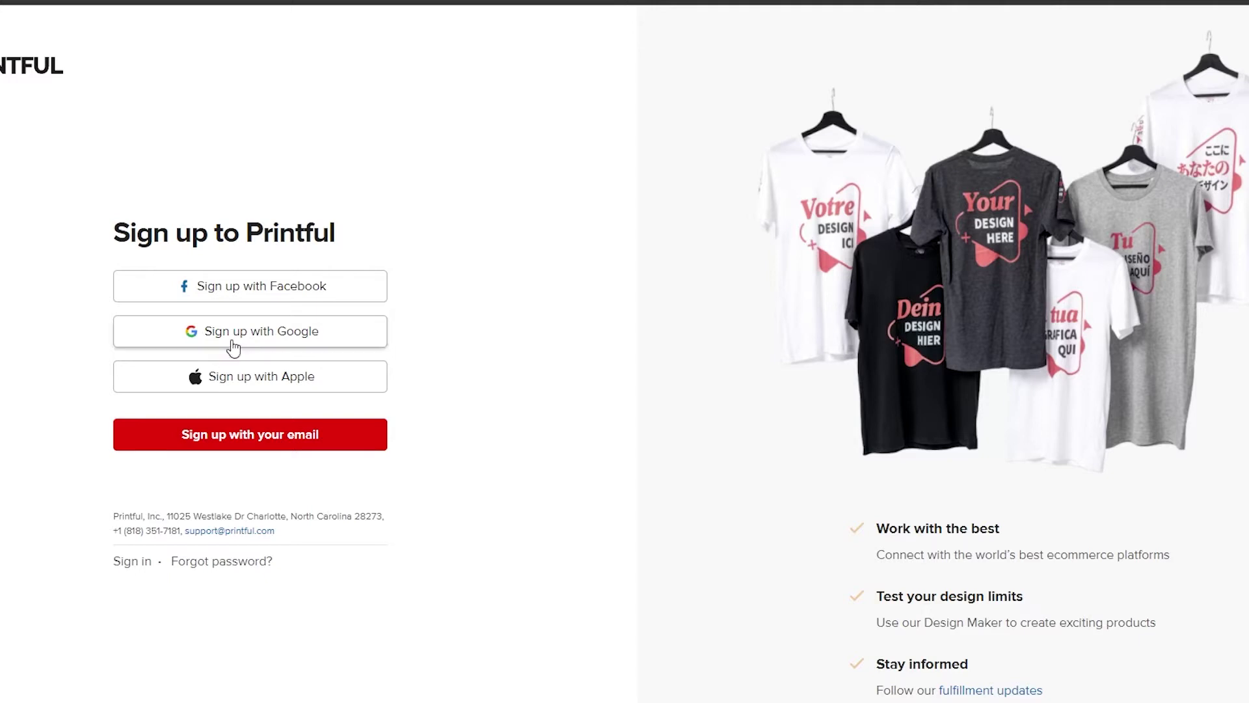
left_click(275, 348)
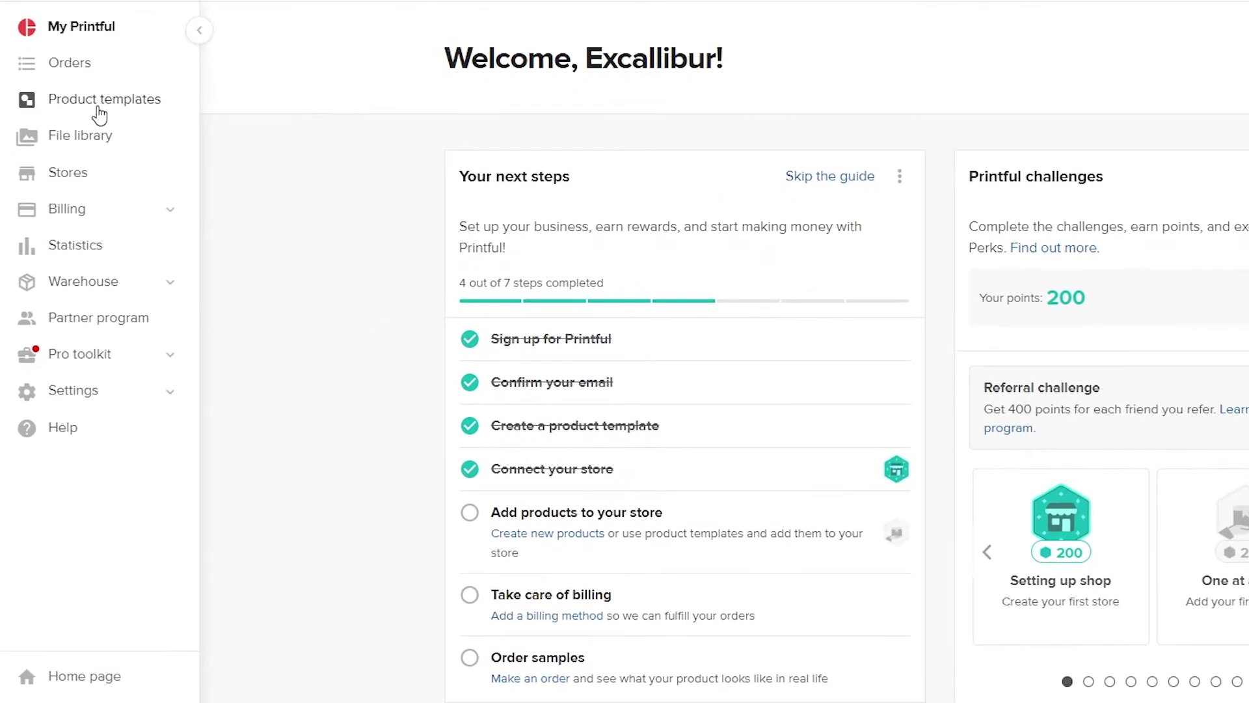
Start creating a new product template from the product templates page and look over the available product categories
left_click(99, 115)
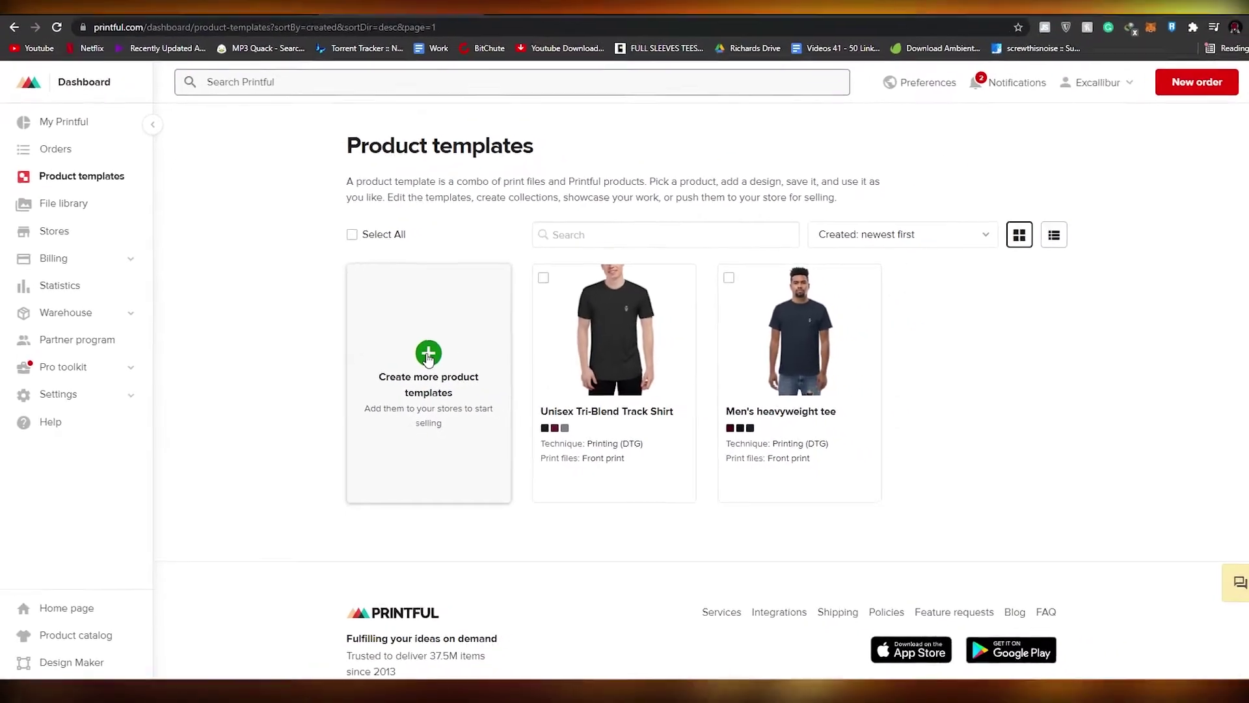
left_click(428, 356)
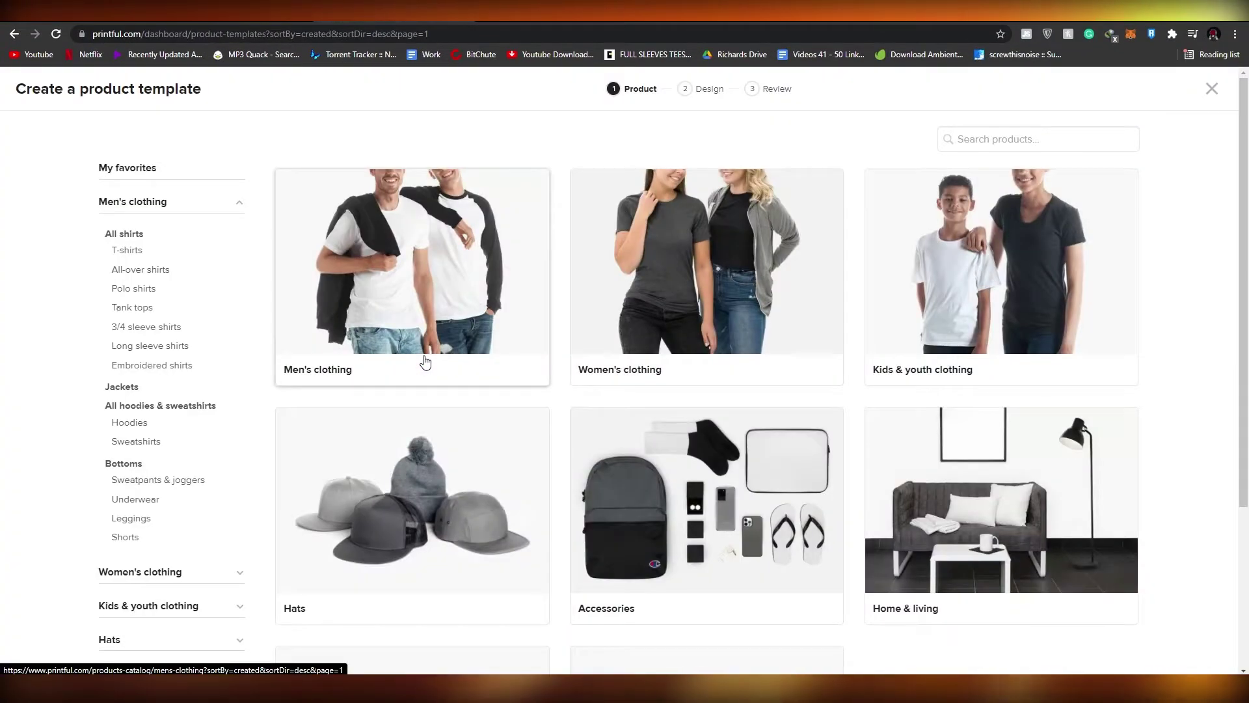
scroll(642, 443, "down", 2)
scroll(642, 443, "down", 2)
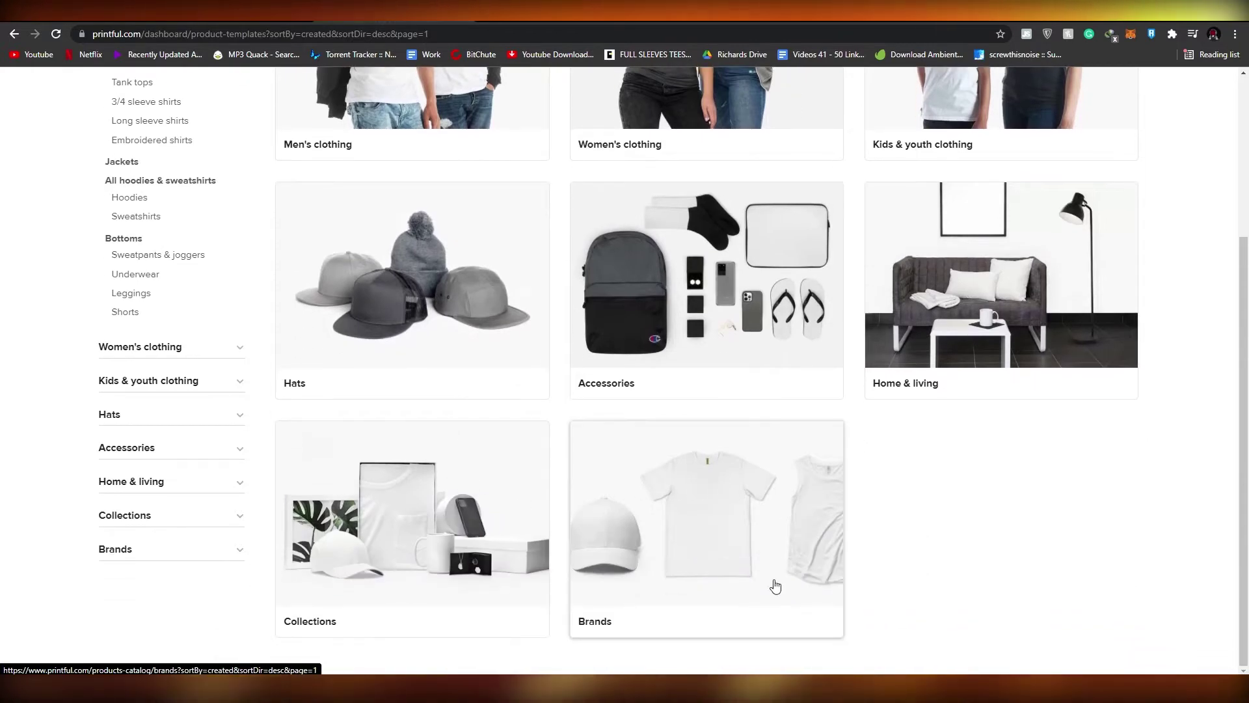
scroll(459, 585, "up", 4)
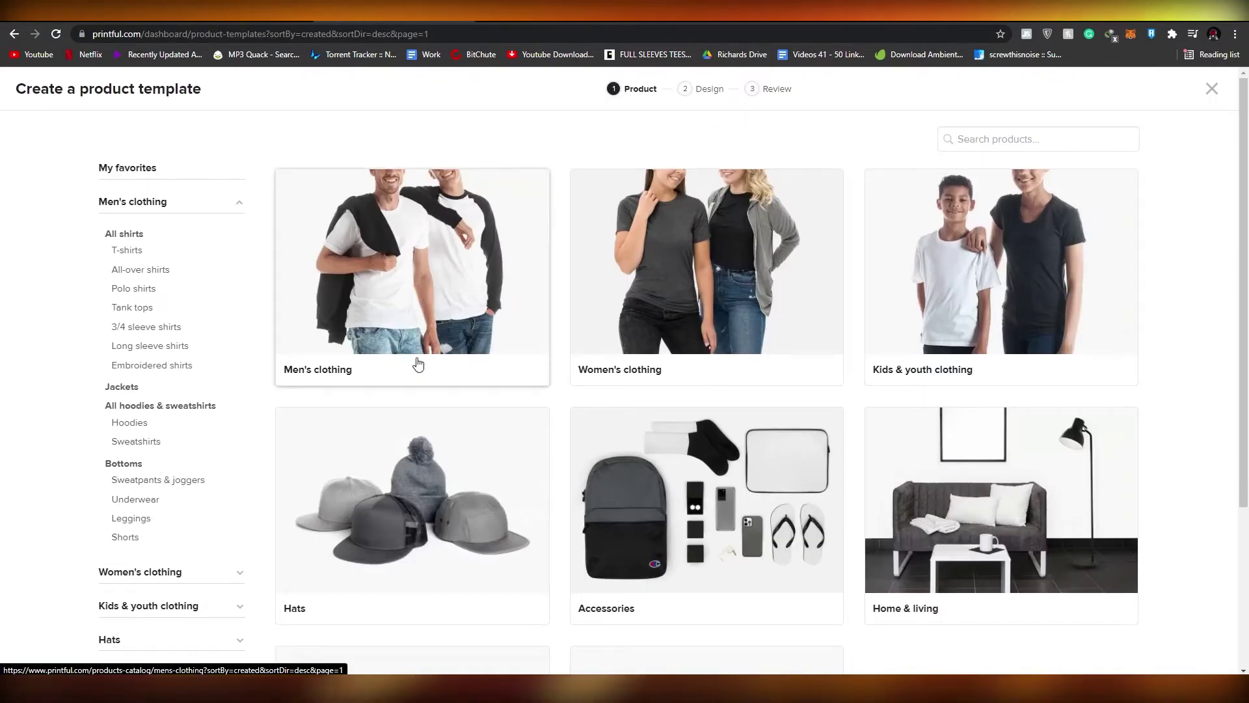
scroll(993, 225, "down", 2)
scroll(993, 226, "down", 2)
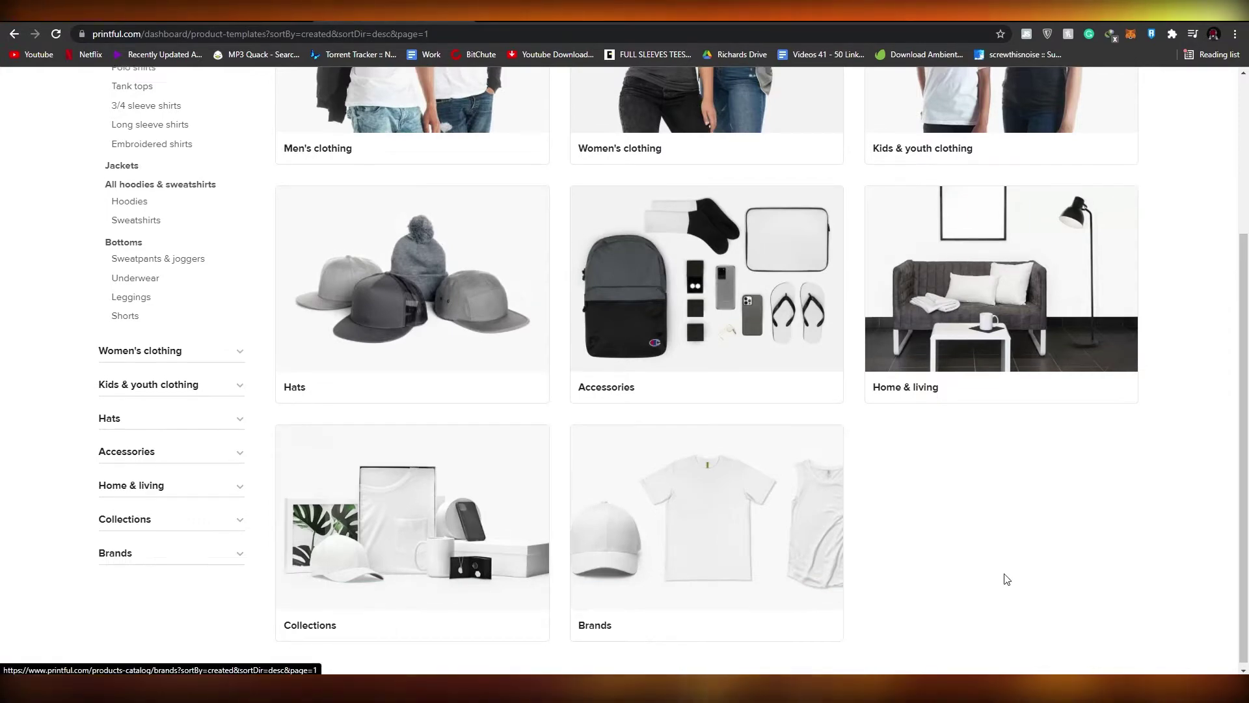
scroll(943, 619, "up", 4)
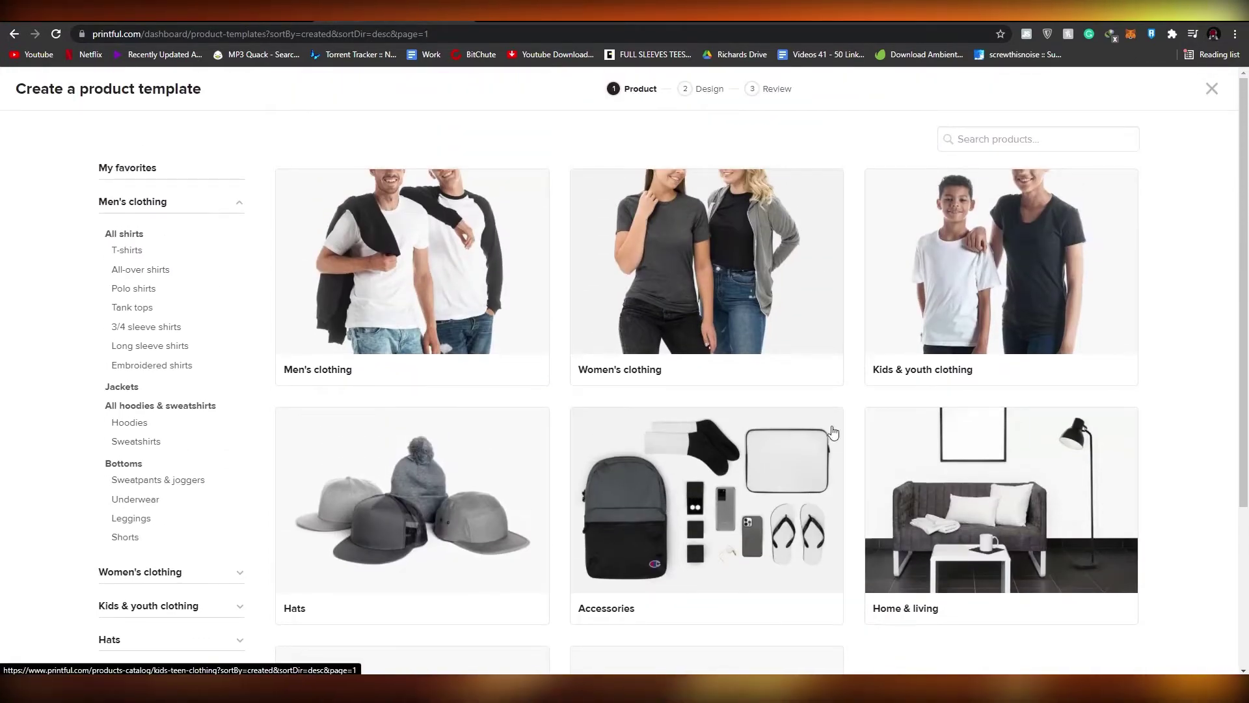
Choose the Men's Long Sleeve Shirt | Gildan 2400 from the men's long sleeve shirts as the template's product
left_click(468, 288)
scroll(468, 288, "down", 4)
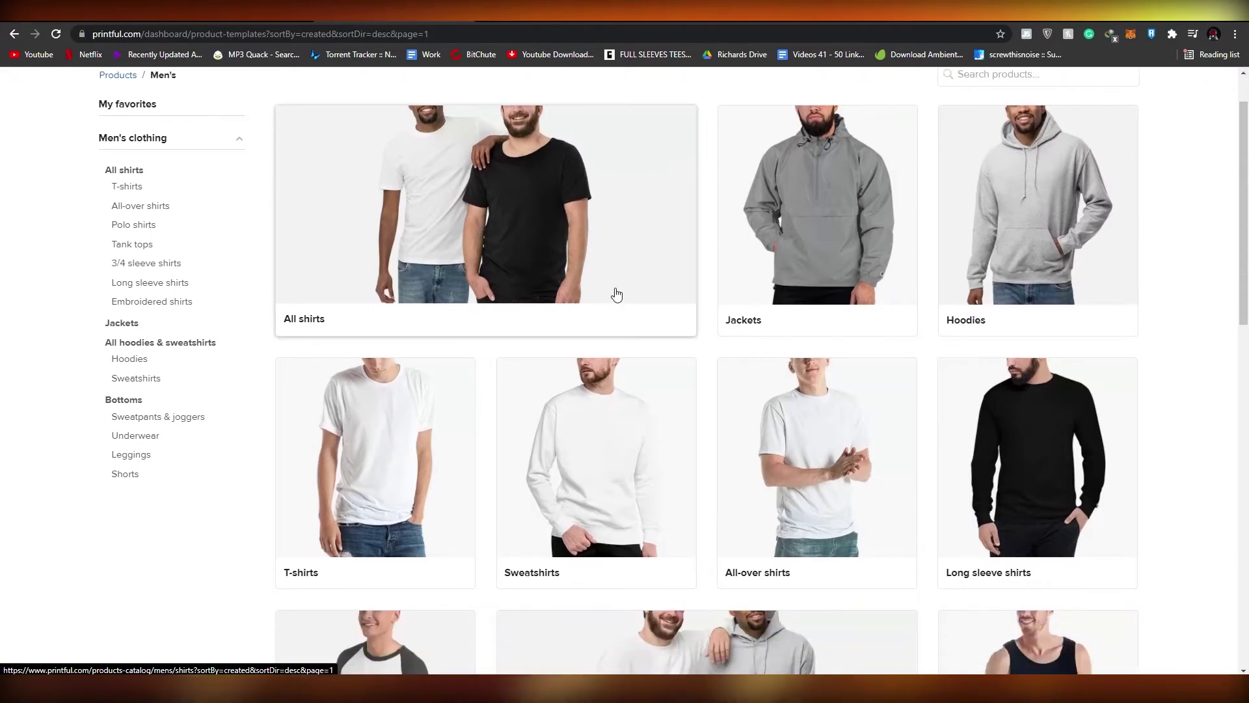
scroll(939, 310, "down", 2)
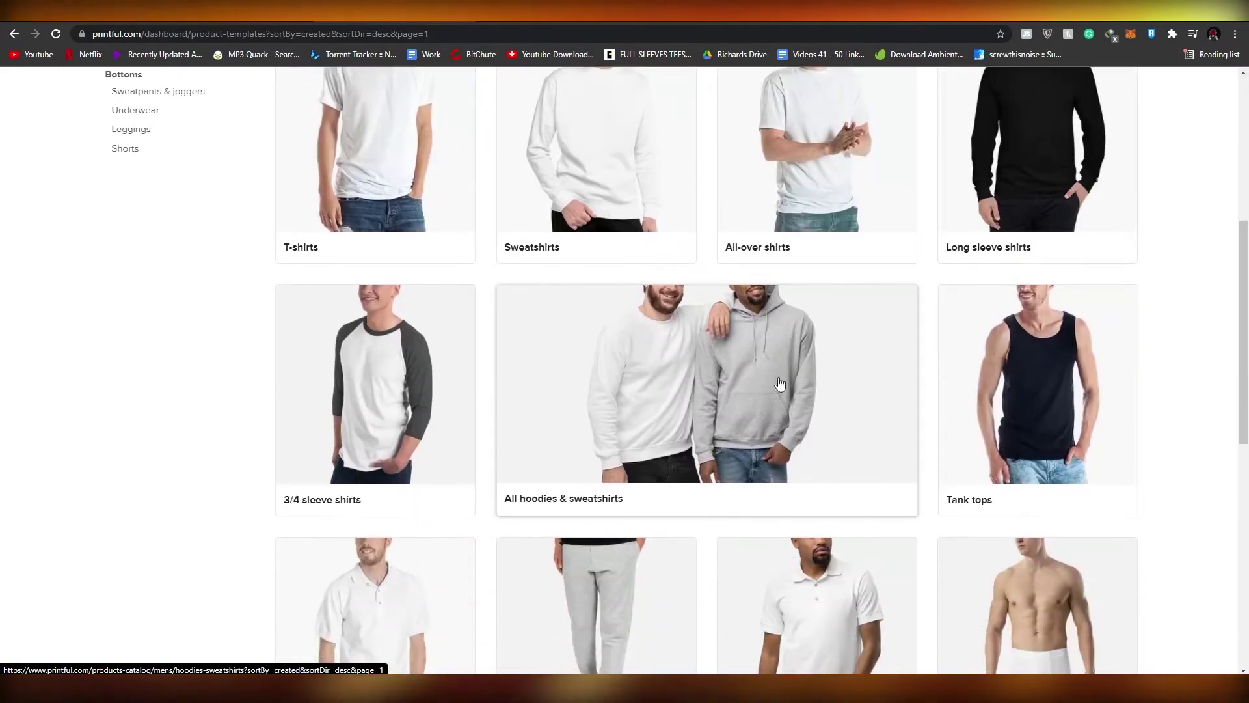
scroll(859, 390, "up", 3)
left_click(1011, 416)
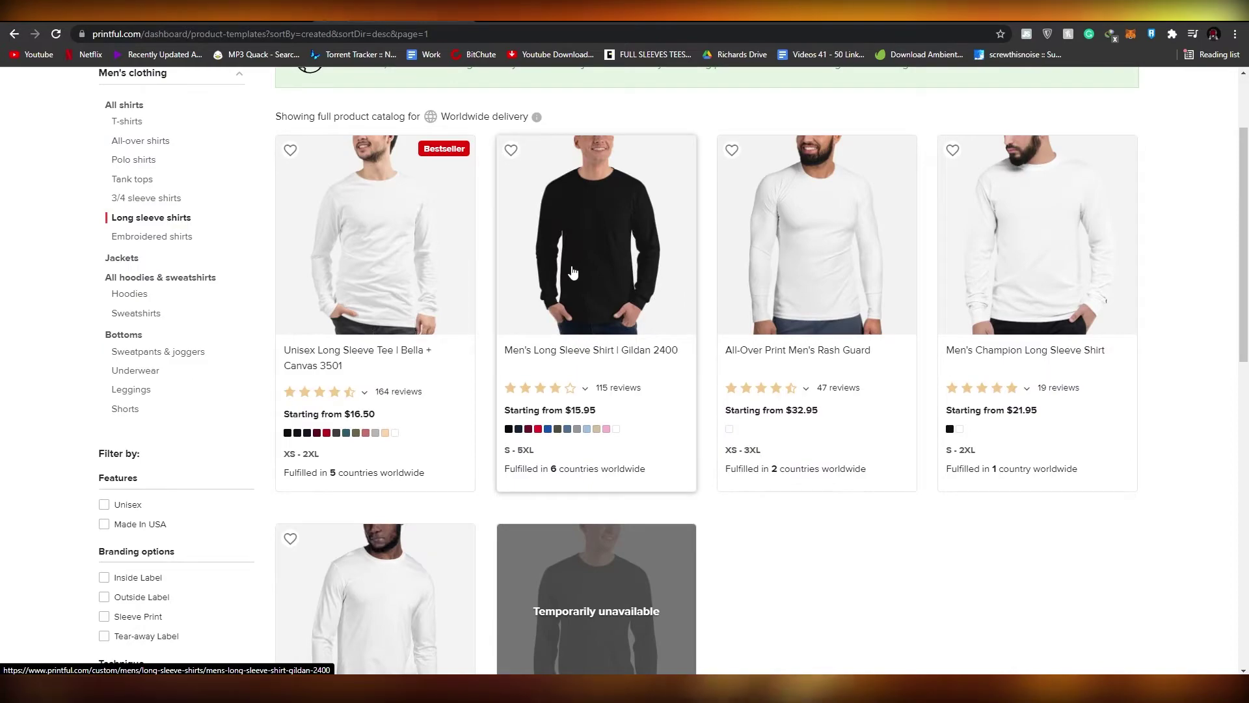
left_click(572, 272)
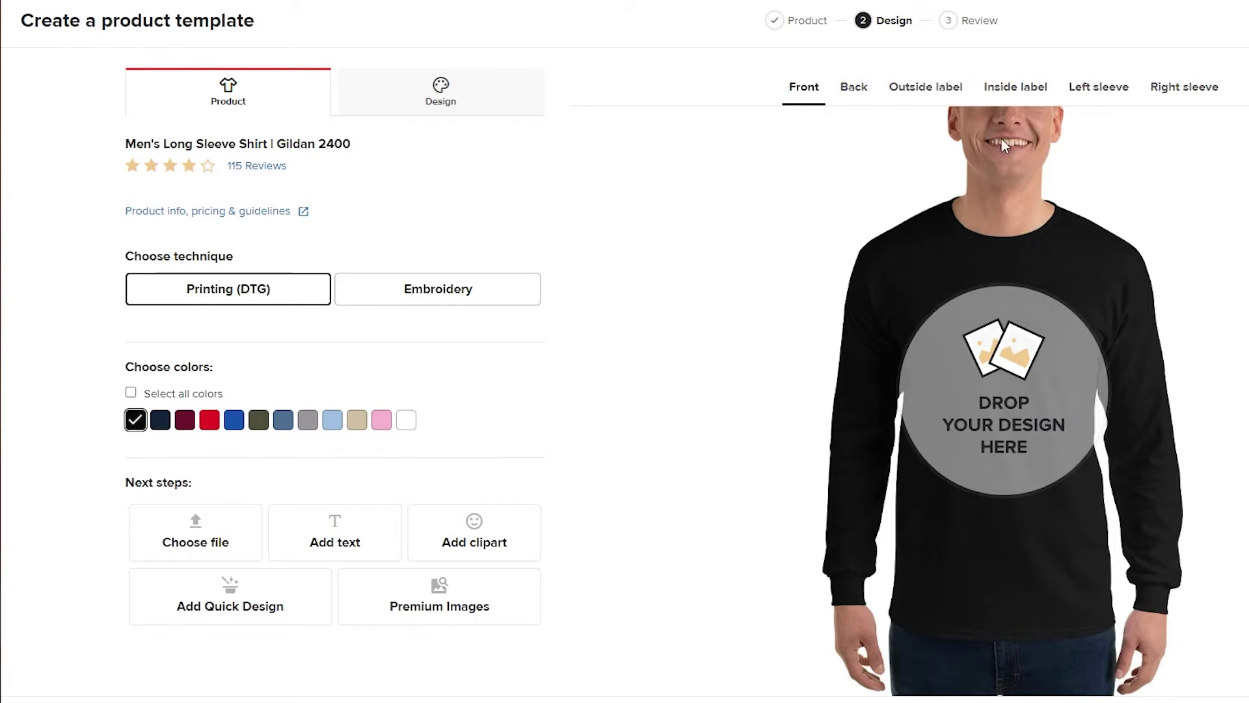
Add the skull image image-from-rawpixel-id-561117-jpeg-removebg-preview.png from the Pictures folder to the shirt front, on the wearer's left chest
scroll(748, 404, "down", 1)
scroll(732, 407, "up", 1)
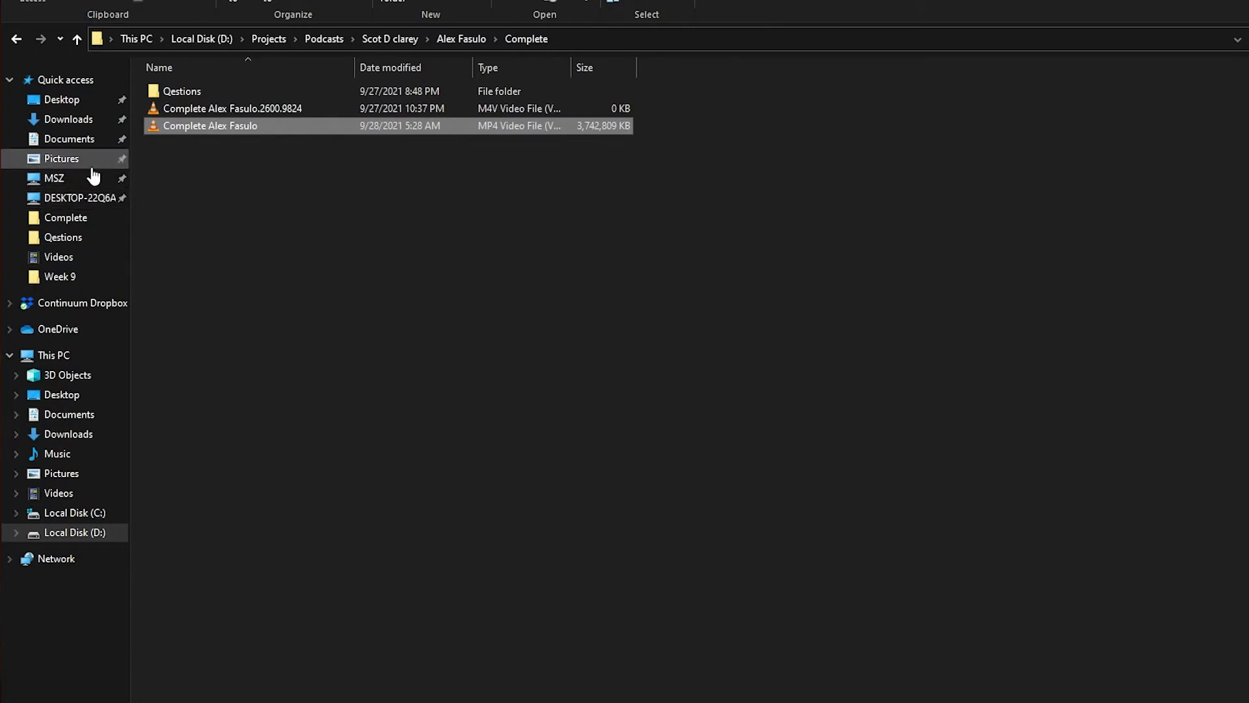
left_click(94, 159)
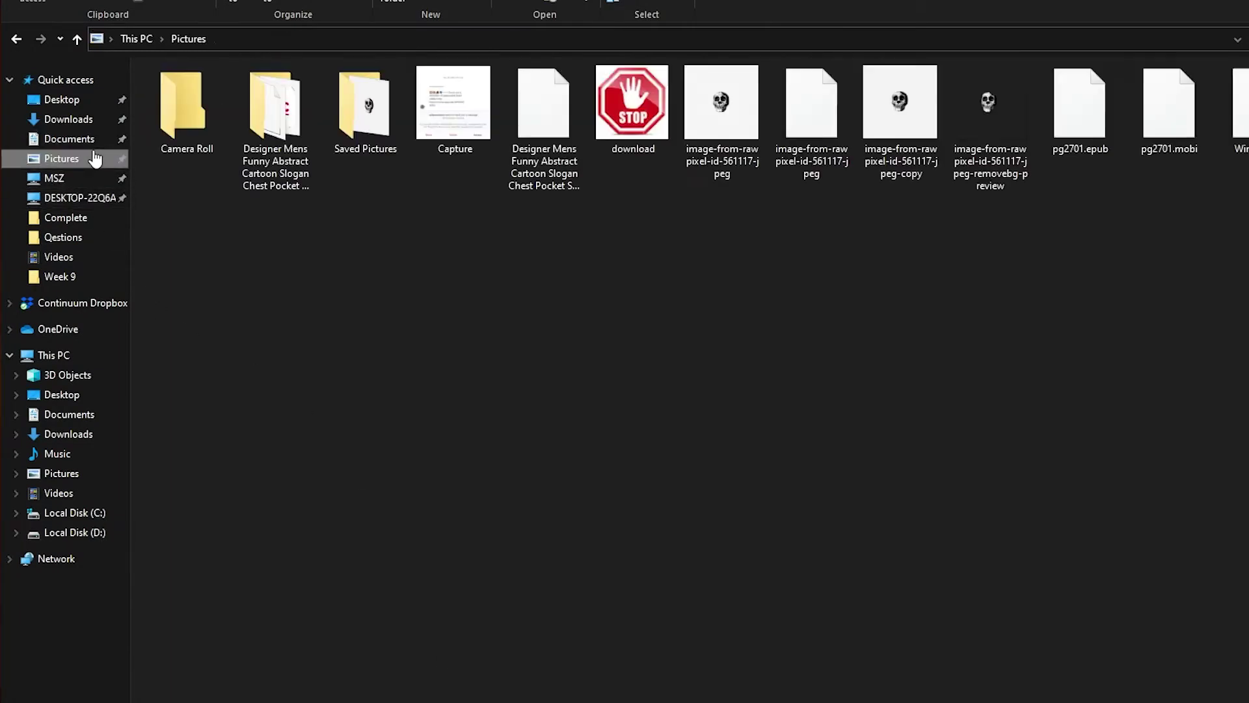
left_click_drag(999, 100, 1063, 379)
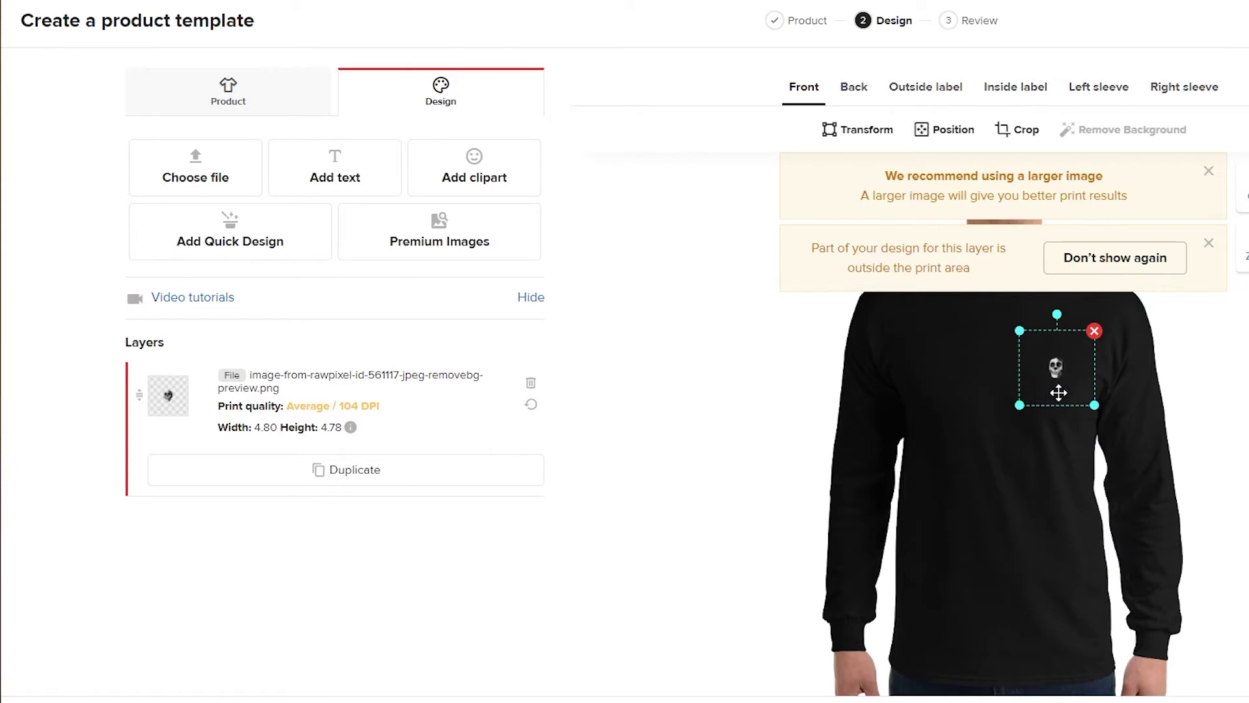
Dismiss the print area and image size warnings, and slightly adjust the skull's position on the chest
left_click(1179, 262)
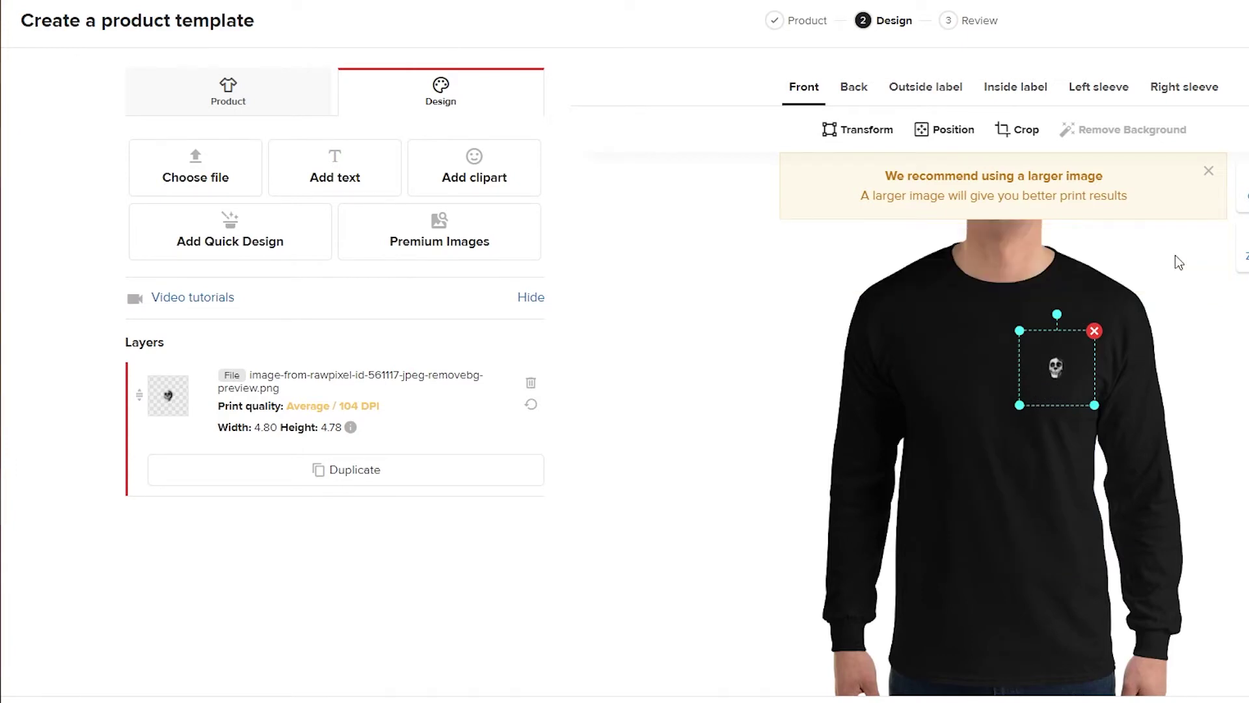
left_click(1214, 177)
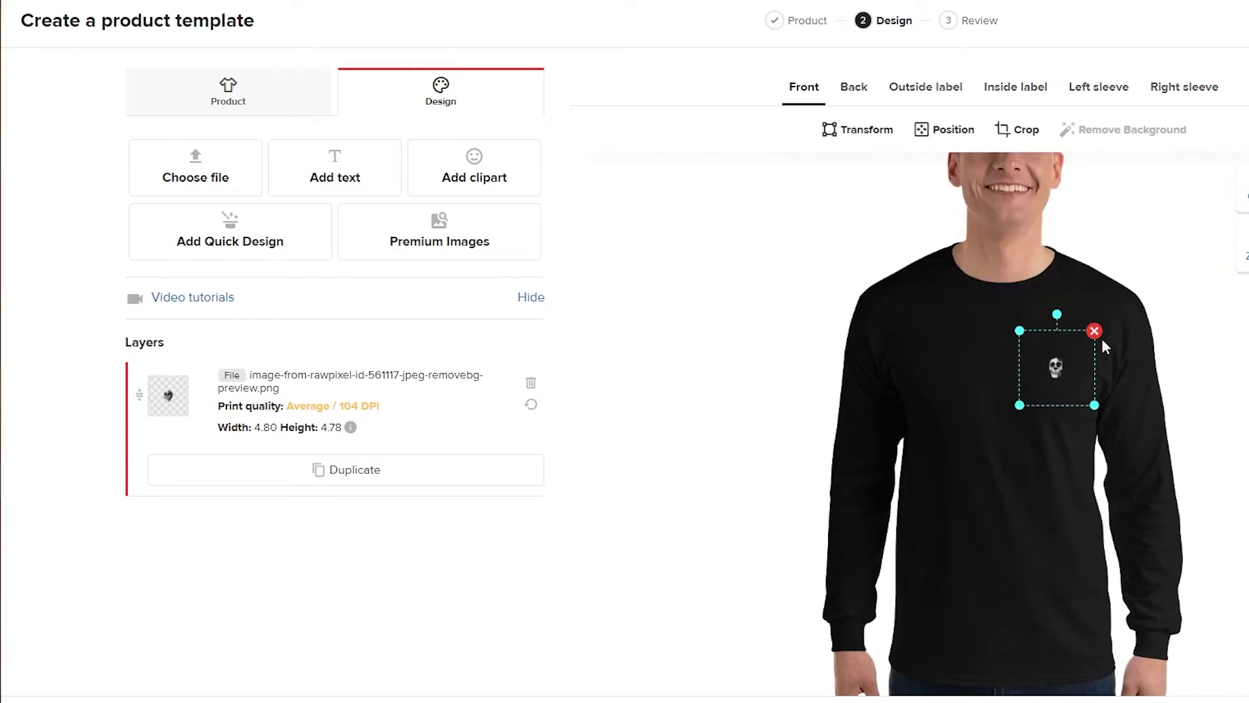
left_click_drag(1074, 367, 1073, 369)
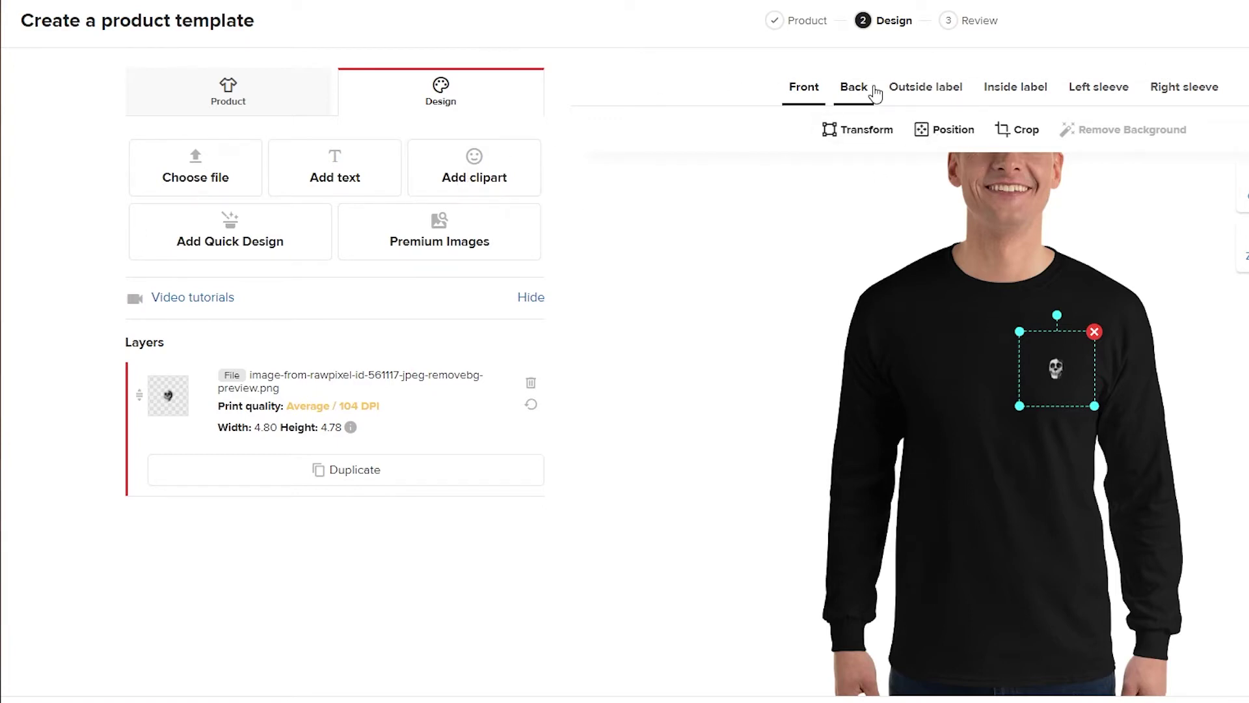
Switch to the shirt's back and look through the basic clipart collections for a suitable design
left_click(854, 87)
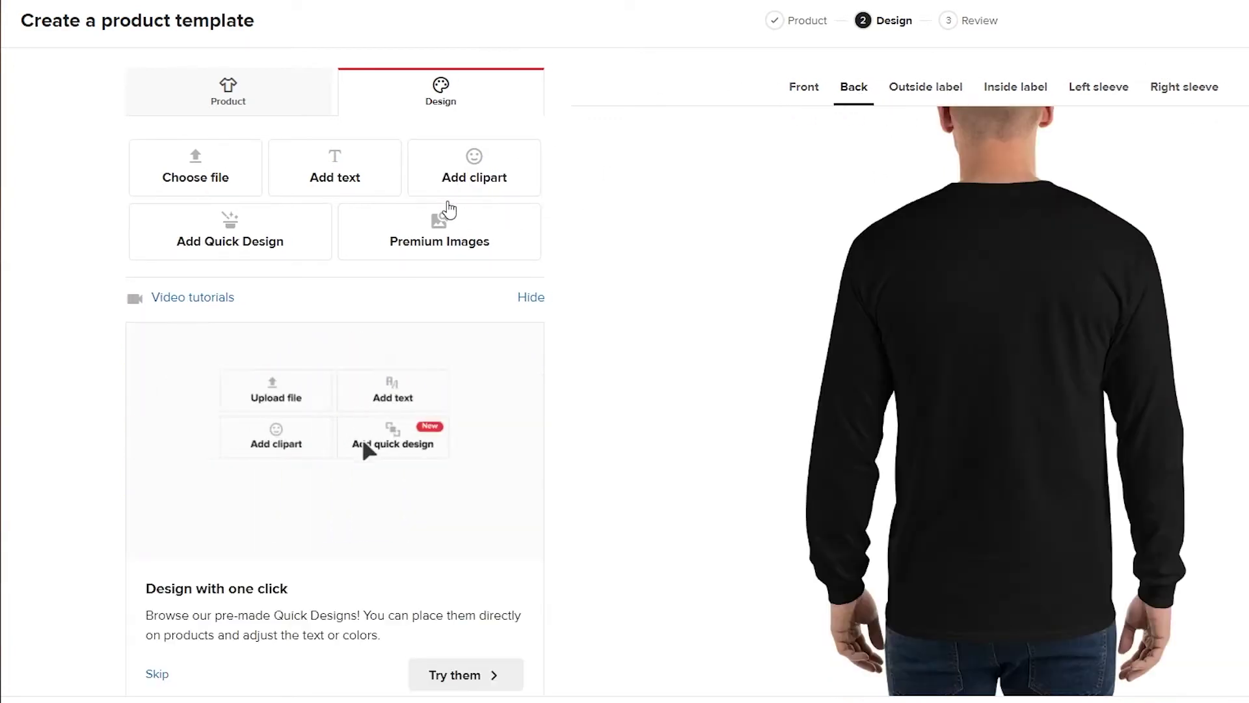
left_click(474, 167)
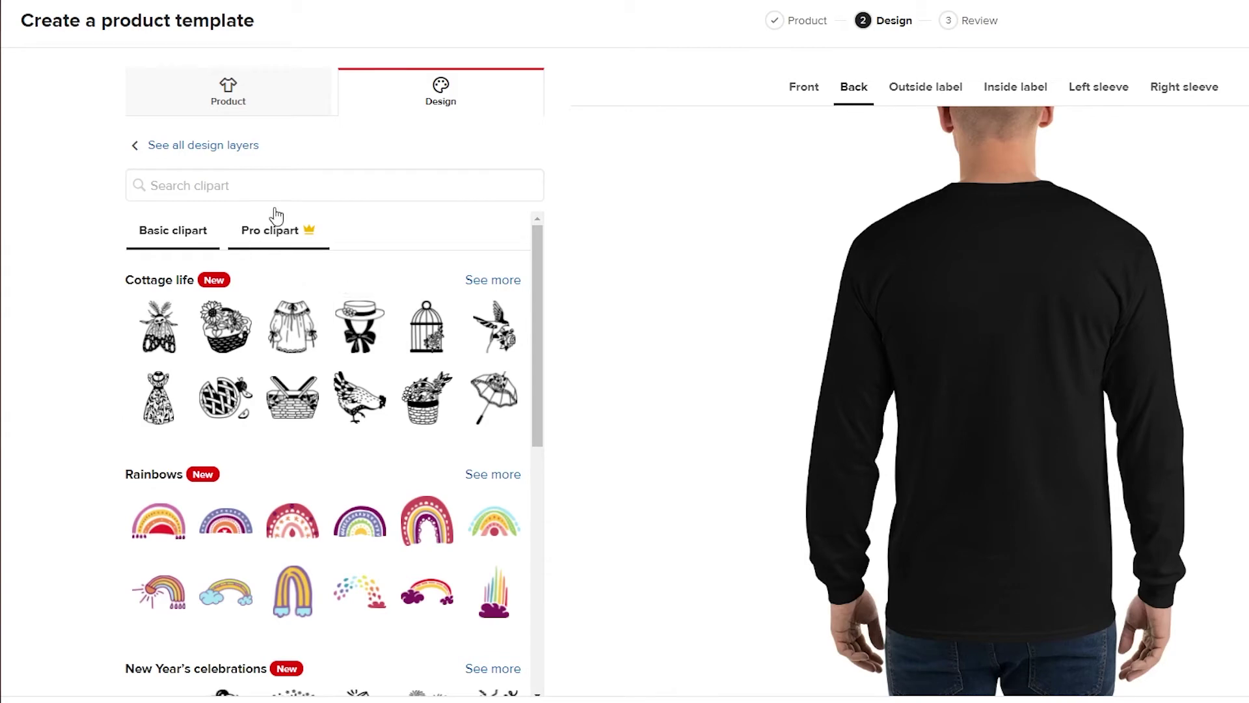
scroll(333, 383, "down", 10)
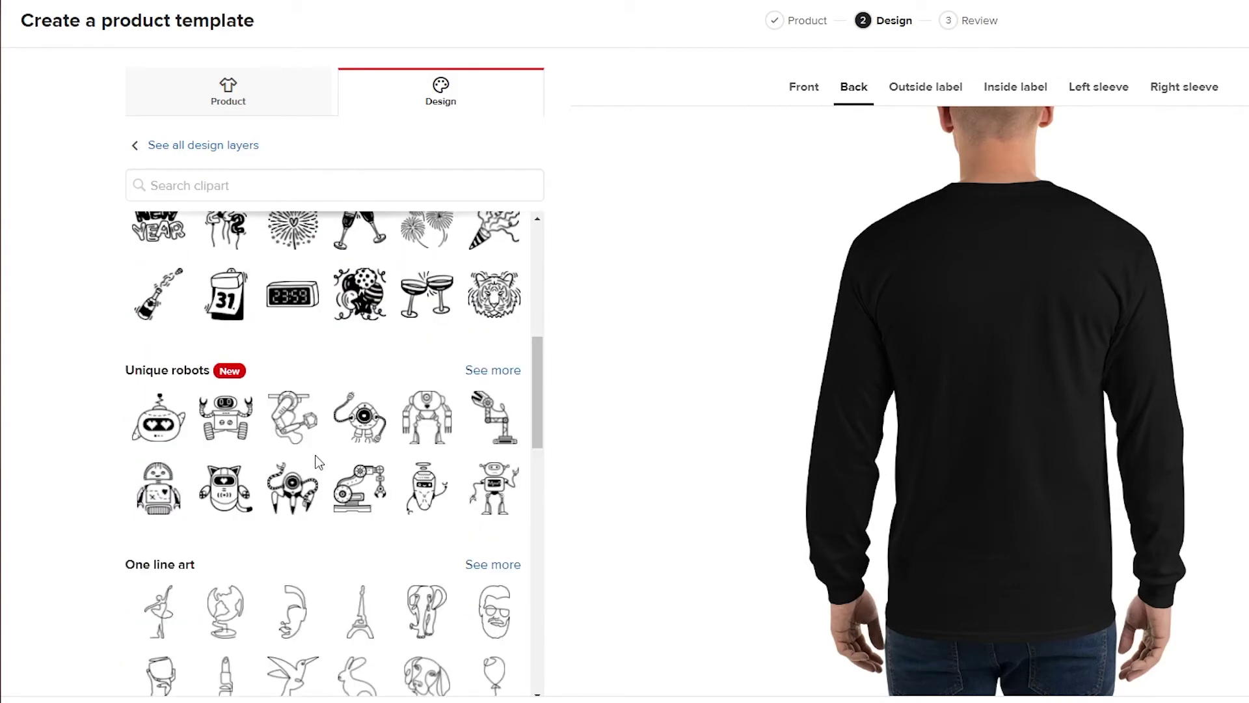
scroll(317, 464, "up", 2)
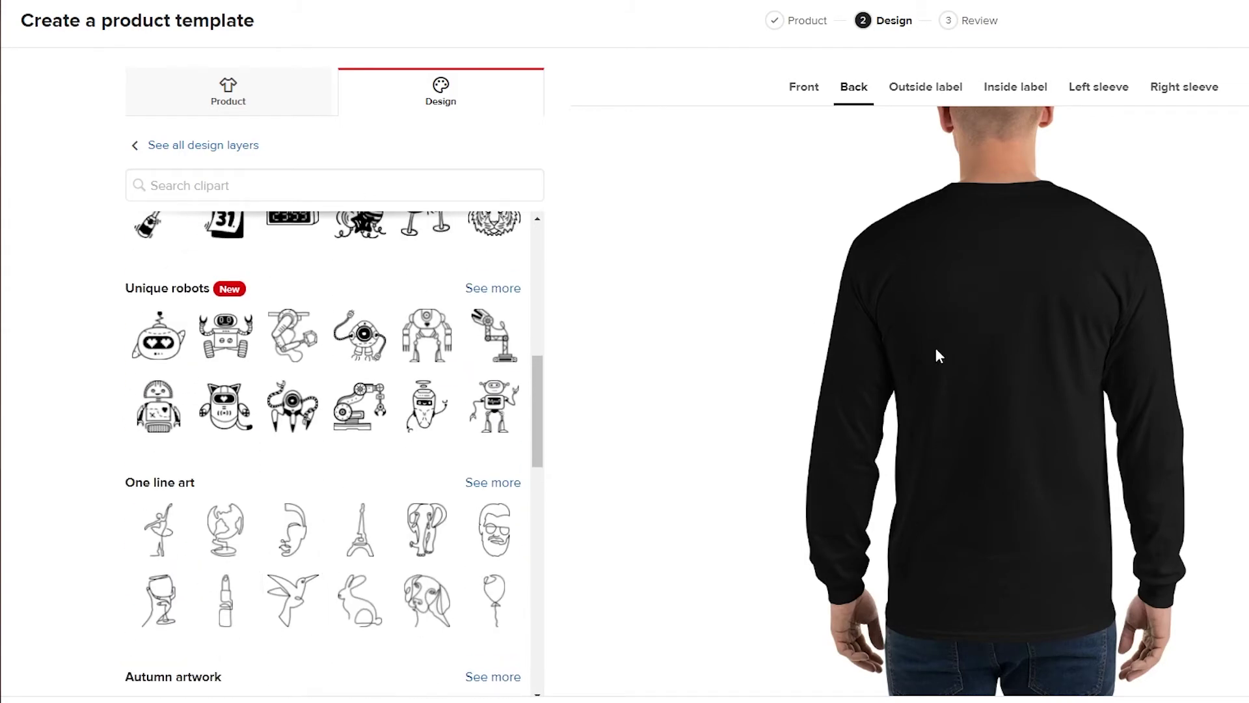
scroll(939, 355, "down", 1)
scroll(290, 427, "down", 5)
scroll(291, 434, "up", 10)
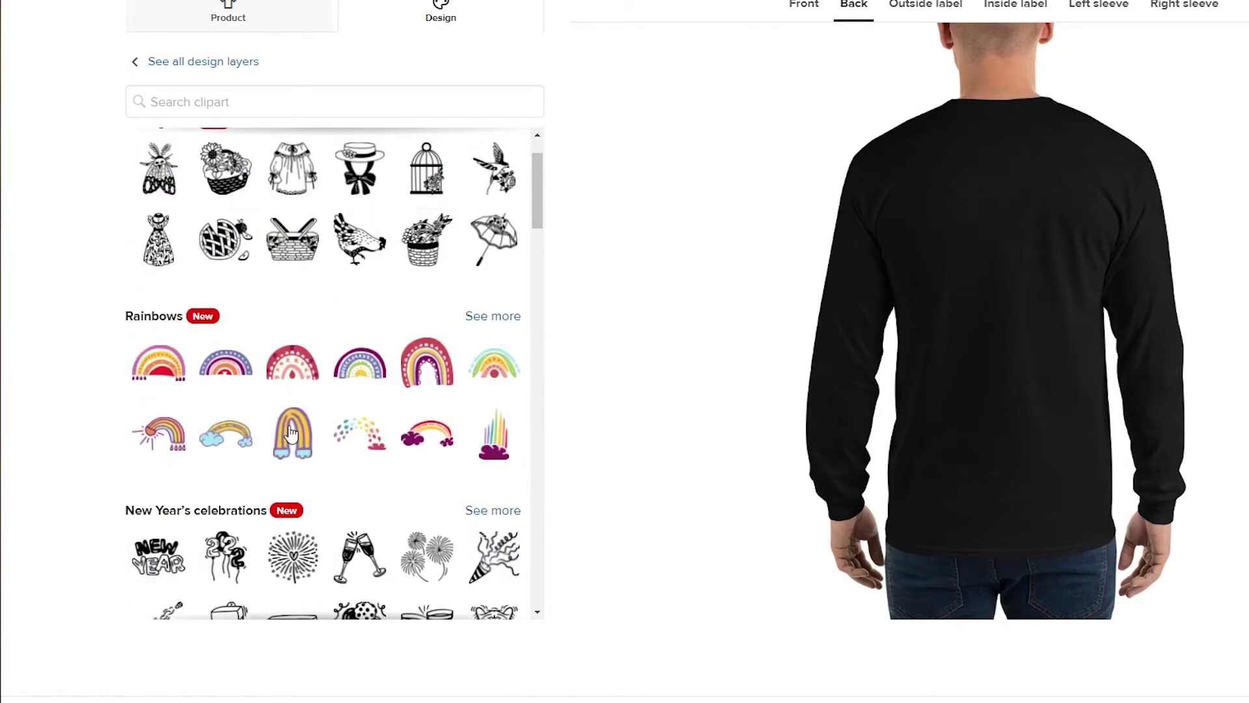
scroll(291, 434, "up", 2)
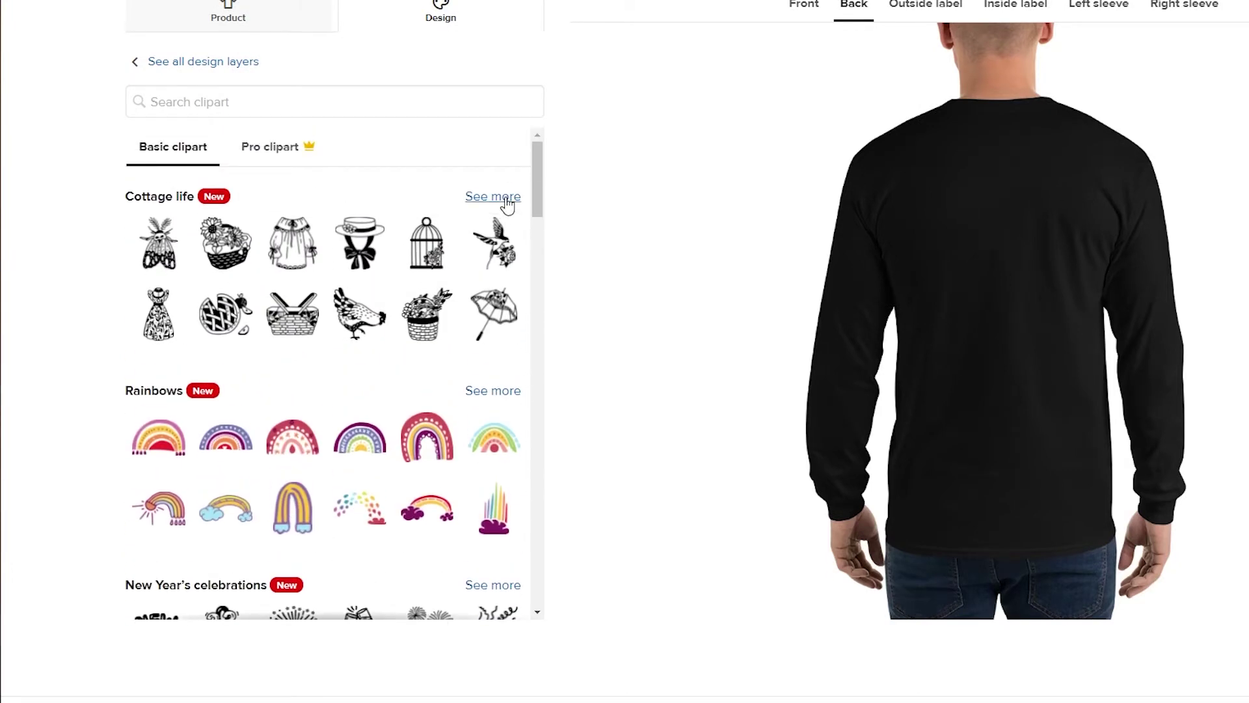
scroll(425, 342, "down", 15)
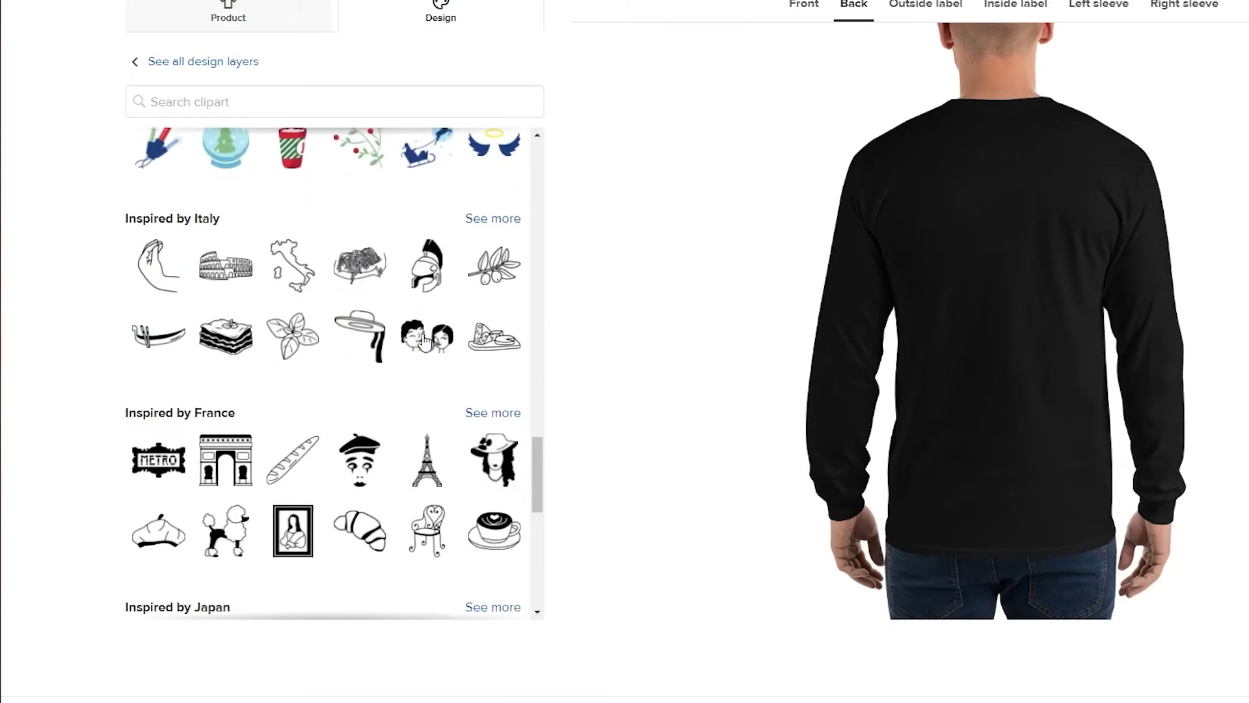
scroll(425, 342, "down", 15)
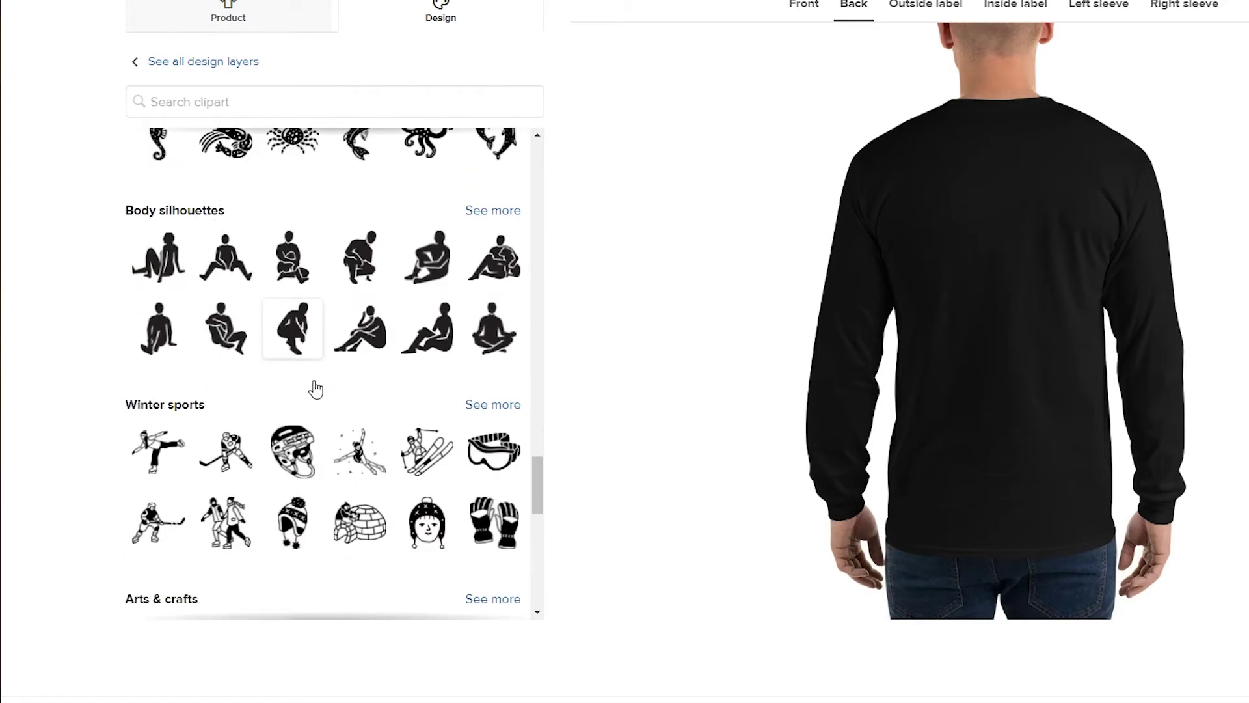
scroll(308, 430, "down", 15)
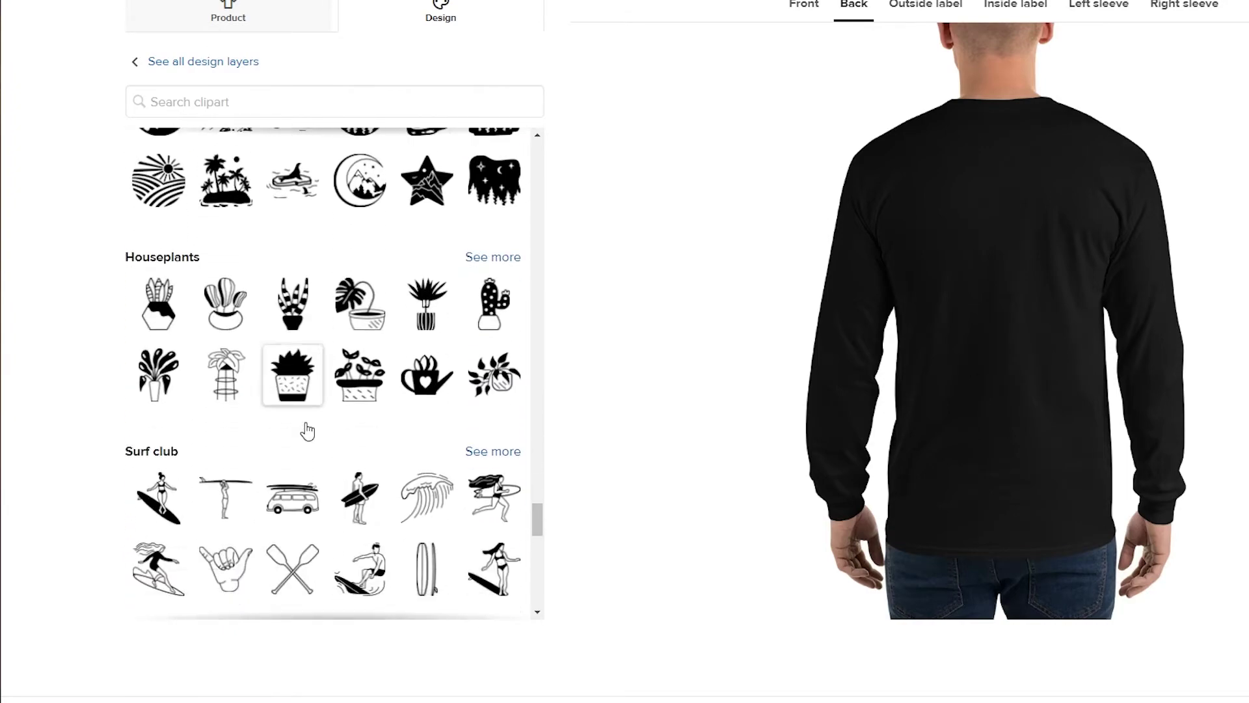
scroll(307, 430, "down", 1)
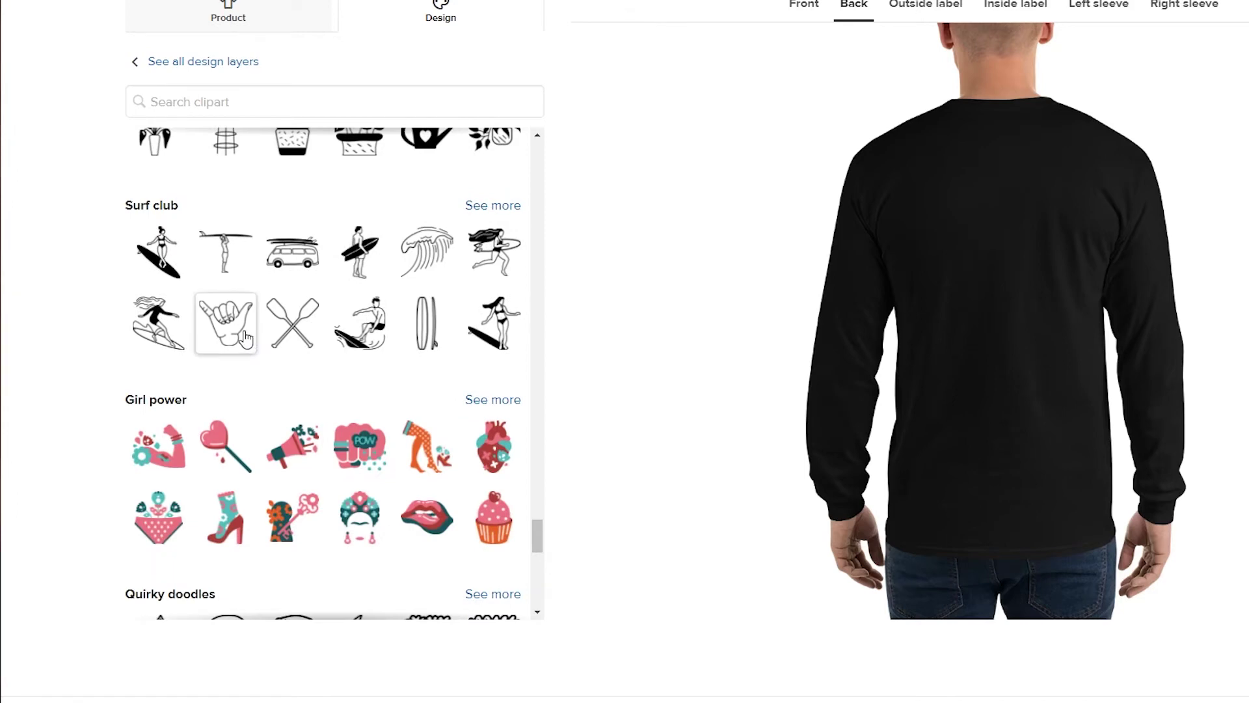
scroll(227, 345, "up", 1)
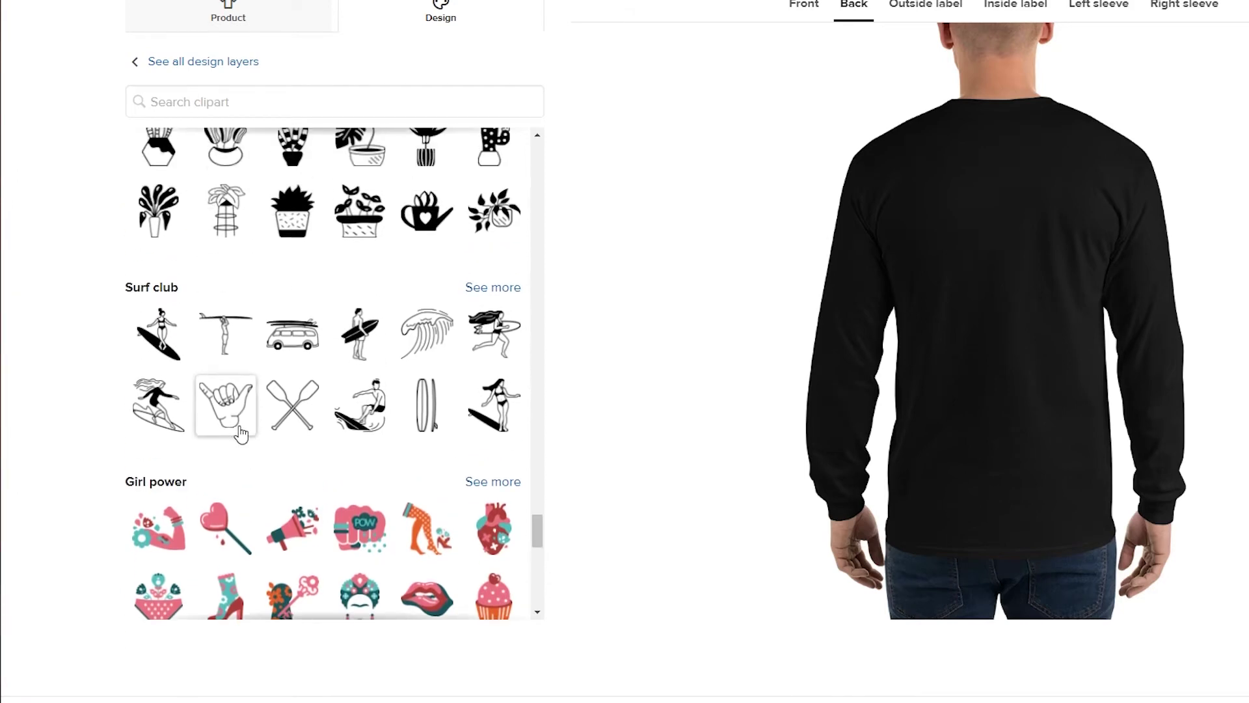
Add the Shaka sign clipart from the Surf club collection to the shirt's left sleeve
left_click(1104, 20)
left_click(475, 173)
scroll(447, 431, "down", 10)
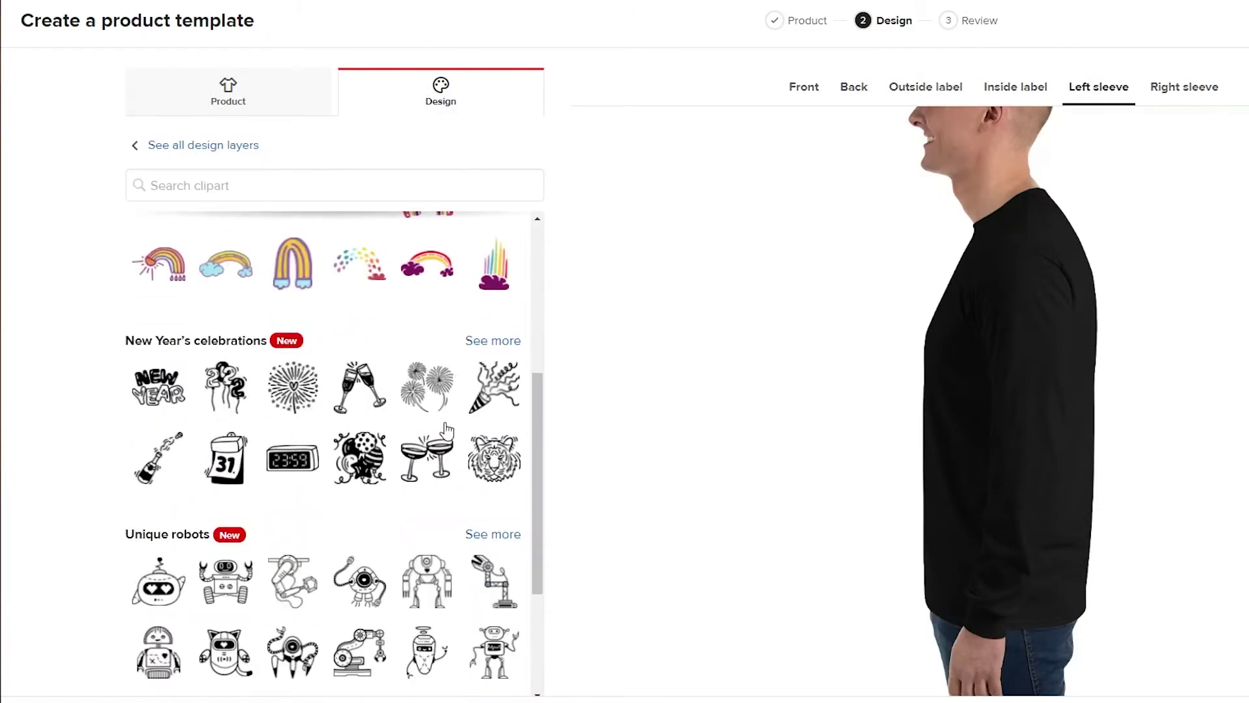
scroll(446, 431, "down", 5)
scroll(447, 430, "down", 15)
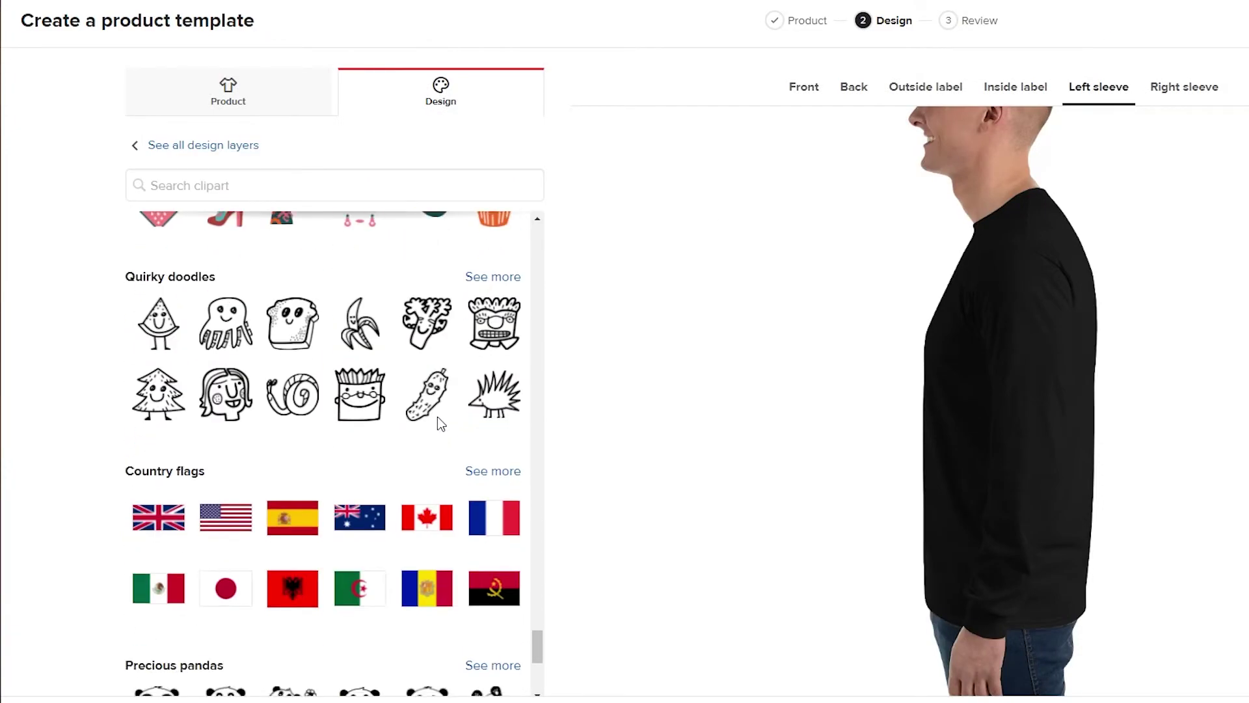
scroll(438, 418, "up", 8)
left_click(225, 518)
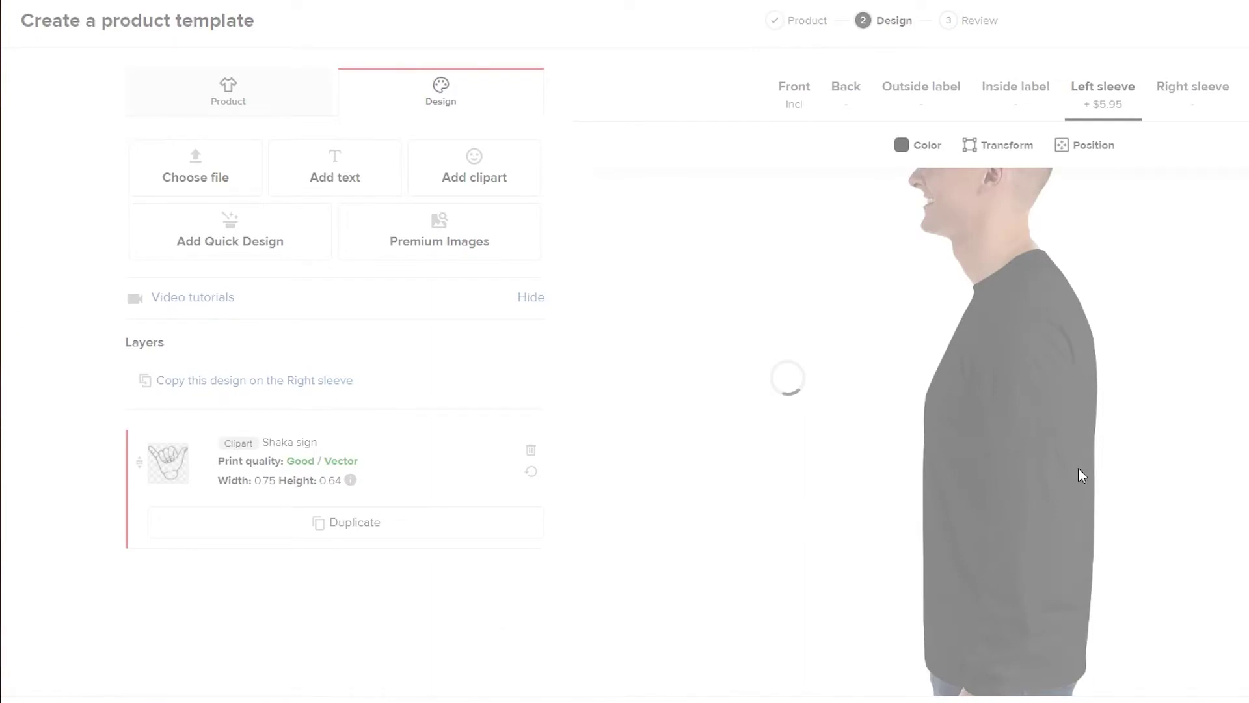
Enlarge the Shaka sign on the left sleeve to about 3.59 by 3.01 and recolor it White
scroll(1070, 459, "down", 2)
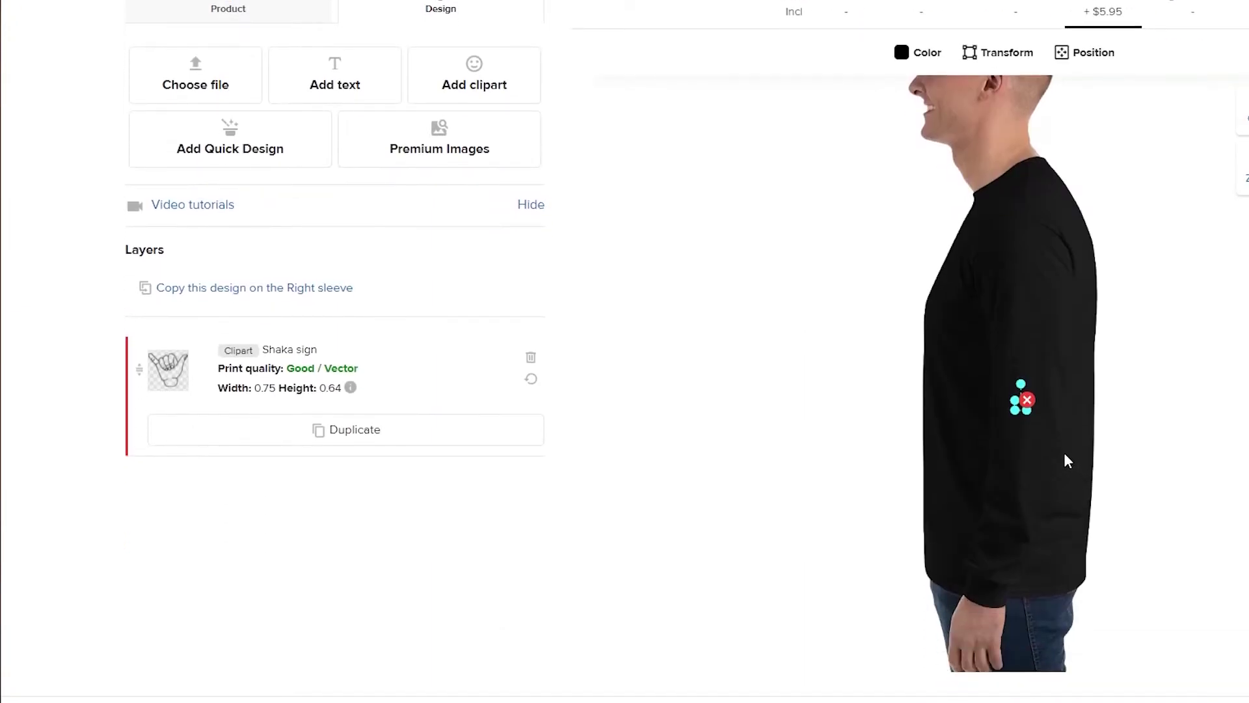
left_click(1026, 417)
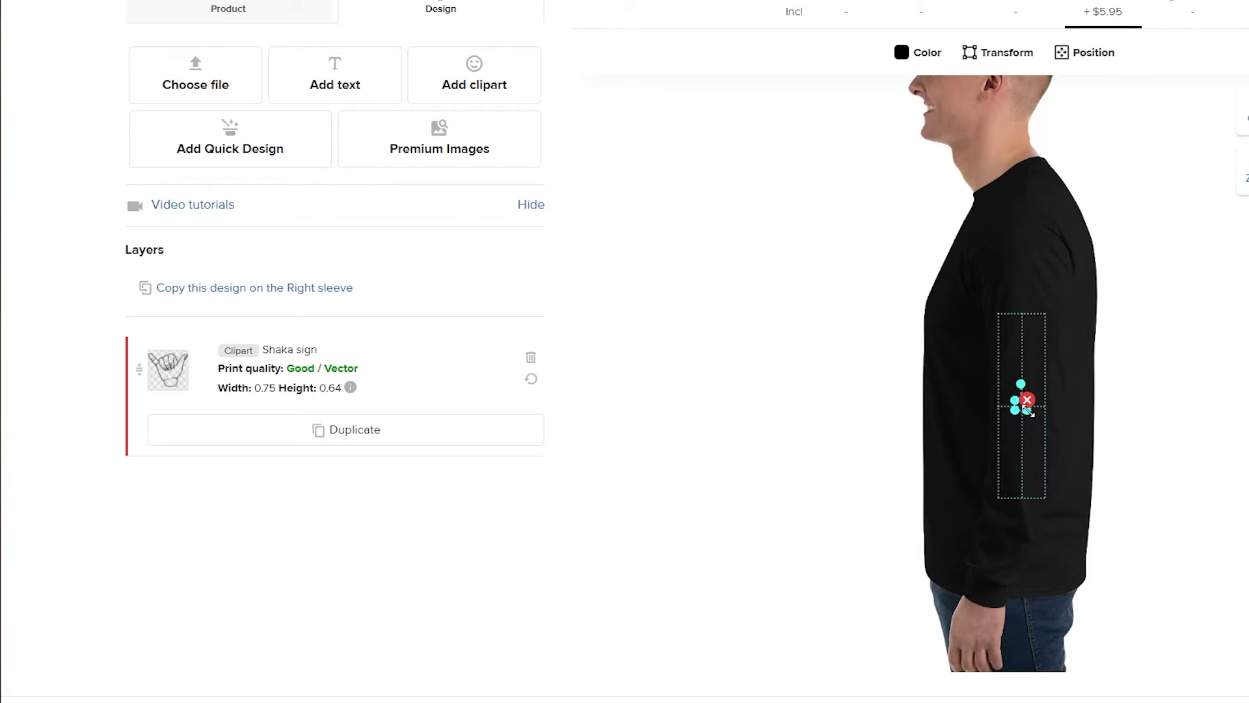
left_click_drag(1031, 423, 1055, 425)
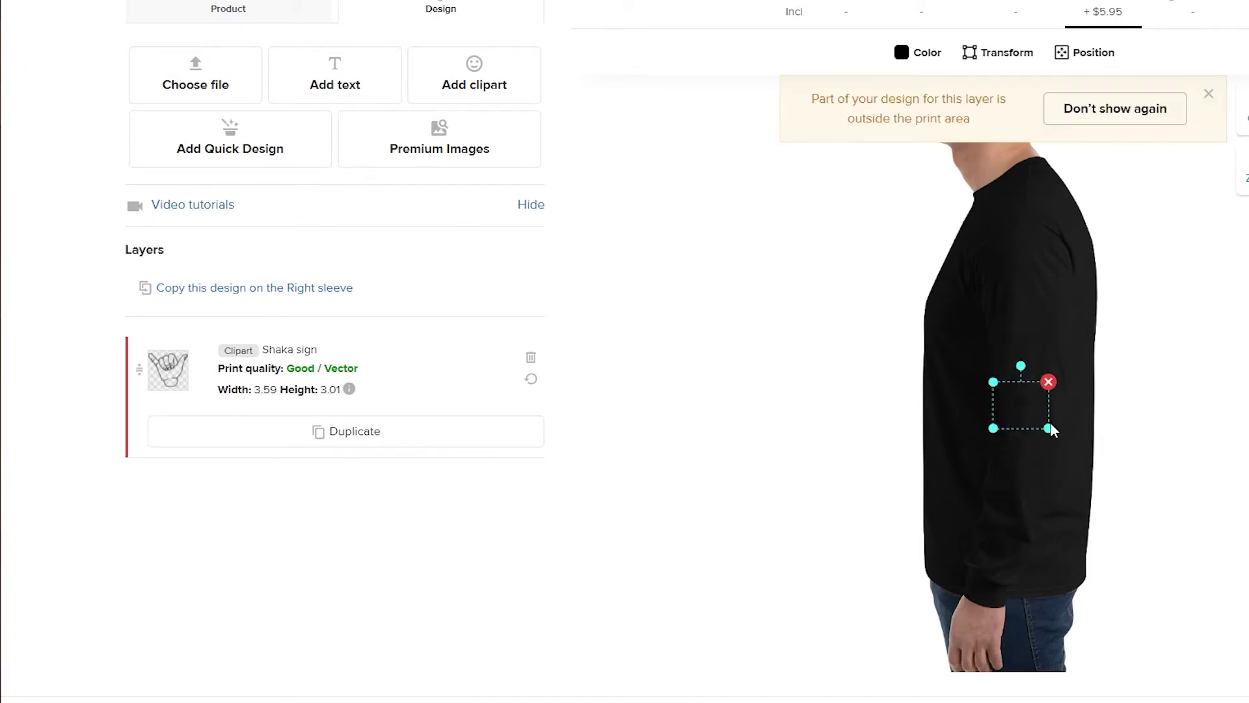
scroll(1054, 416, "up", 2)
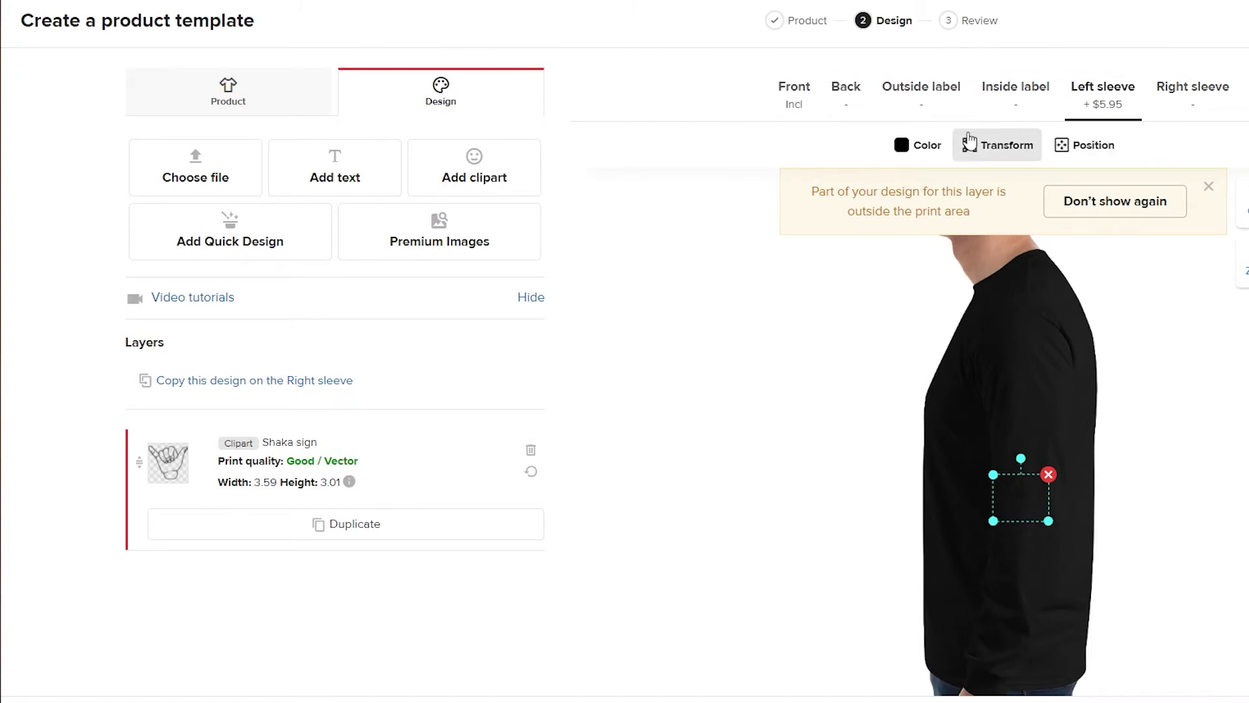
left_click(918, 144)
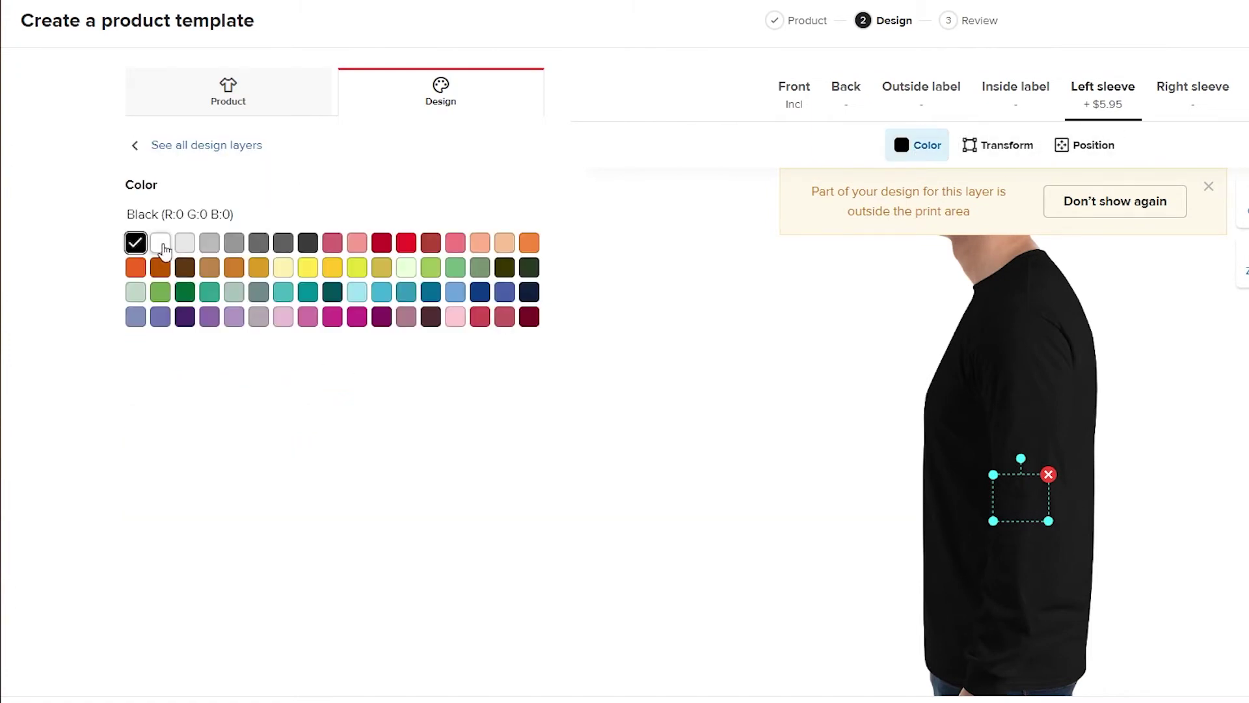
left_click(158, 246)
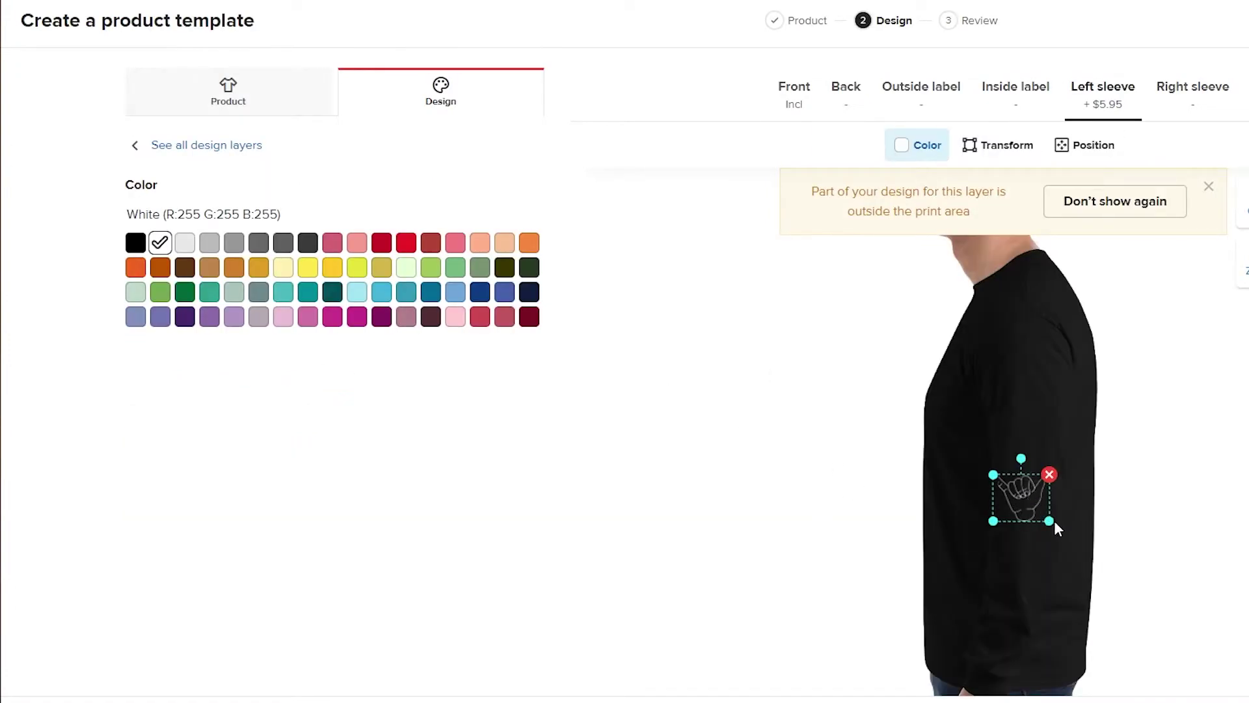
Shrink the Shaka sign to about 2.51 by 2.08 and rotate it to -40 degrees
mouse_move(1025, 500)
left_mouse_down()
mouse_move(1054, 515)
mouse_move(1048, 506)
left_mouse_up()
left_click(1209, 190)
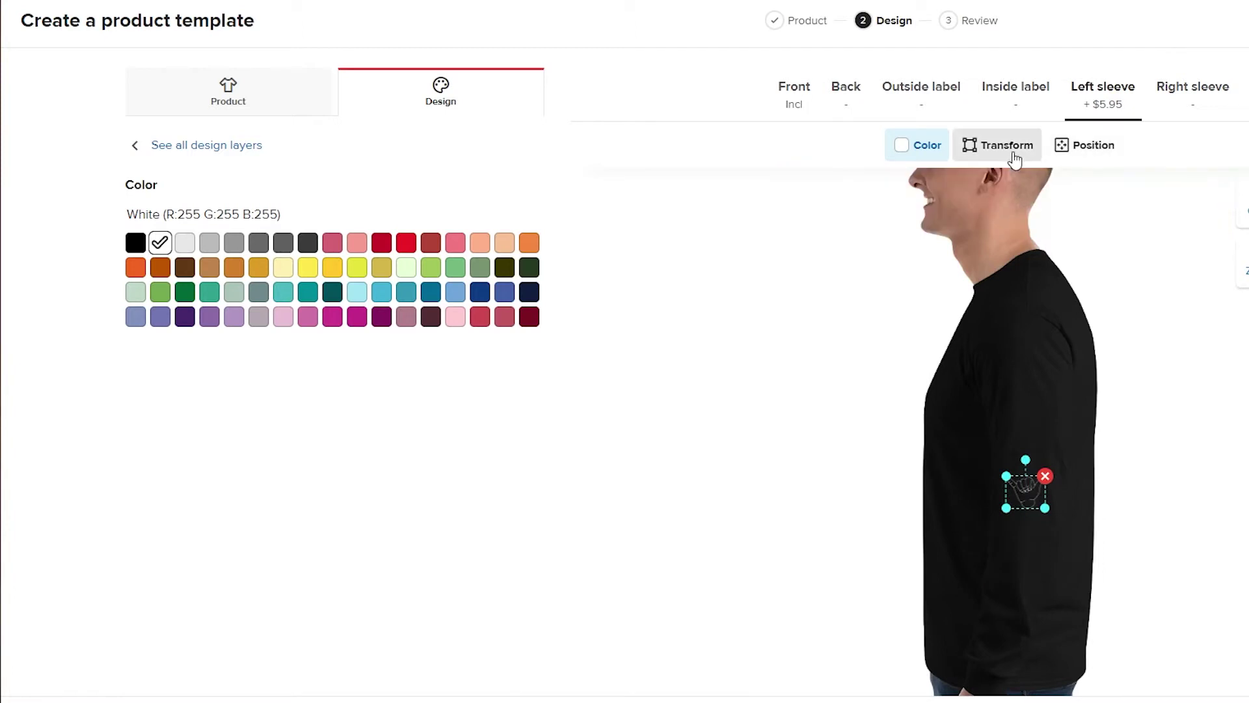
left_click(1002, 152)
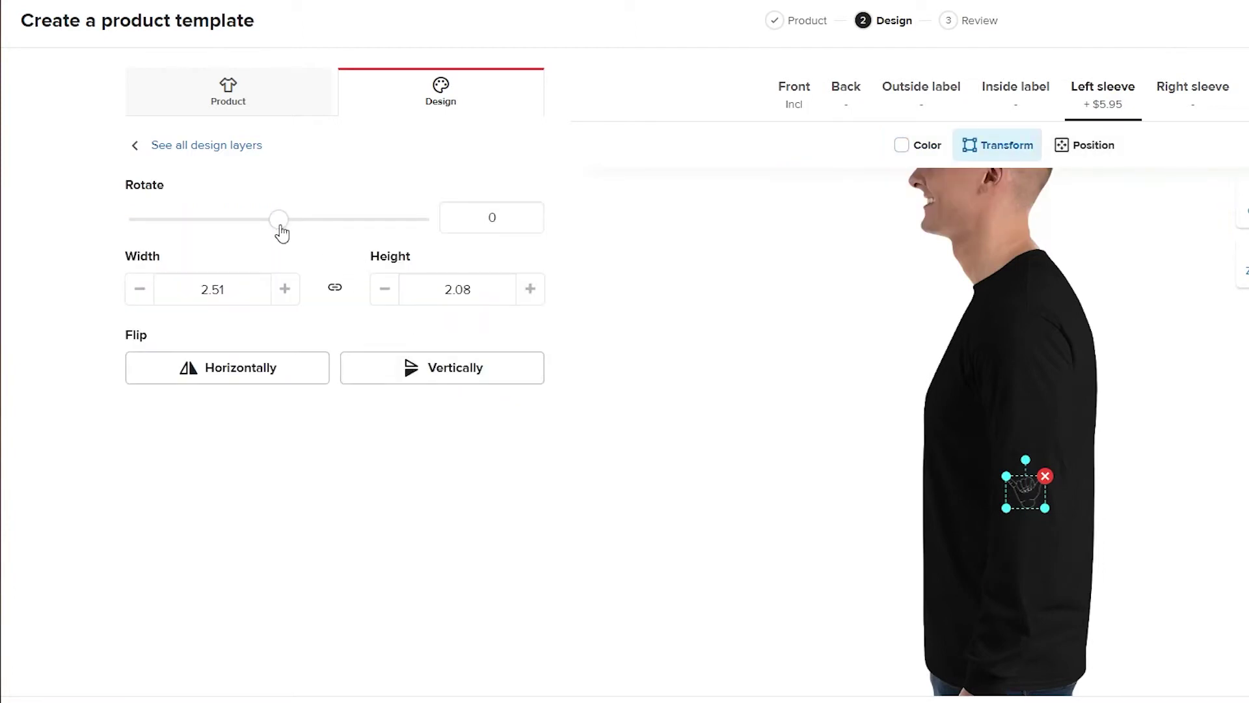
left_click_drag(290, 227, 312, 227)
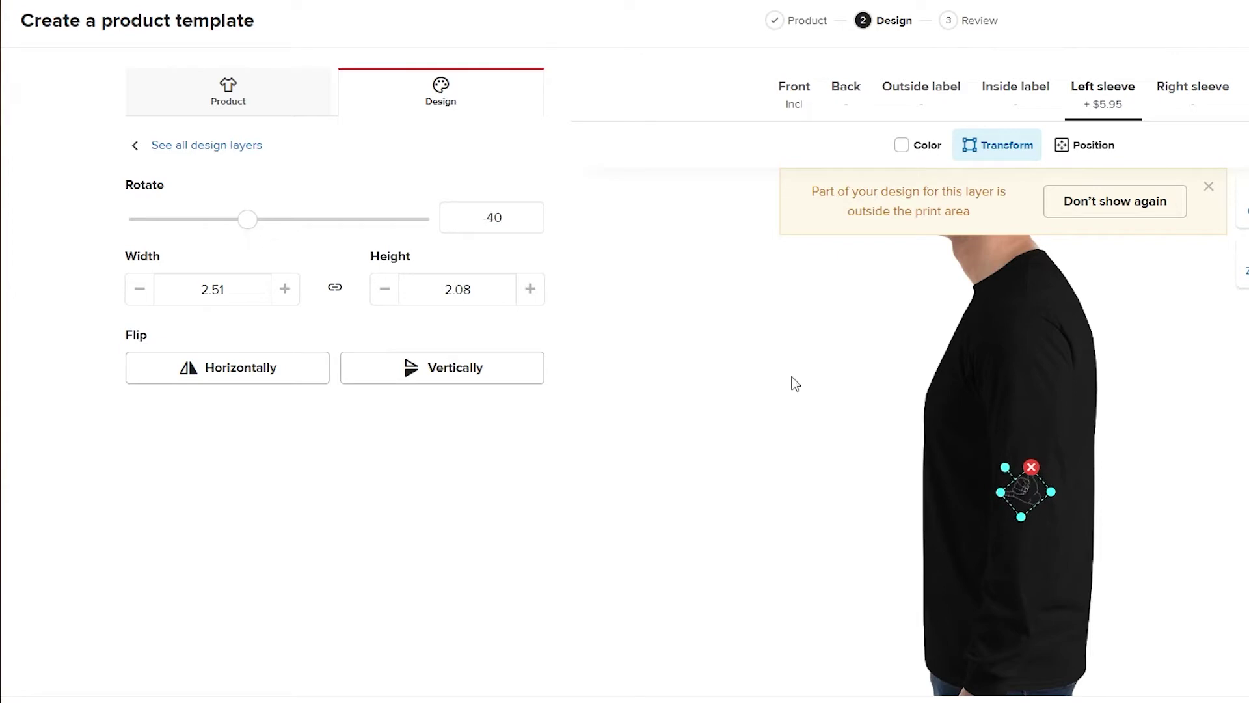
Reposition the rotated Shaka sign on the upper part of the left sleeve's print area and dismiss the print area warning
left_click_drag(1026, 491, 1013, 538)
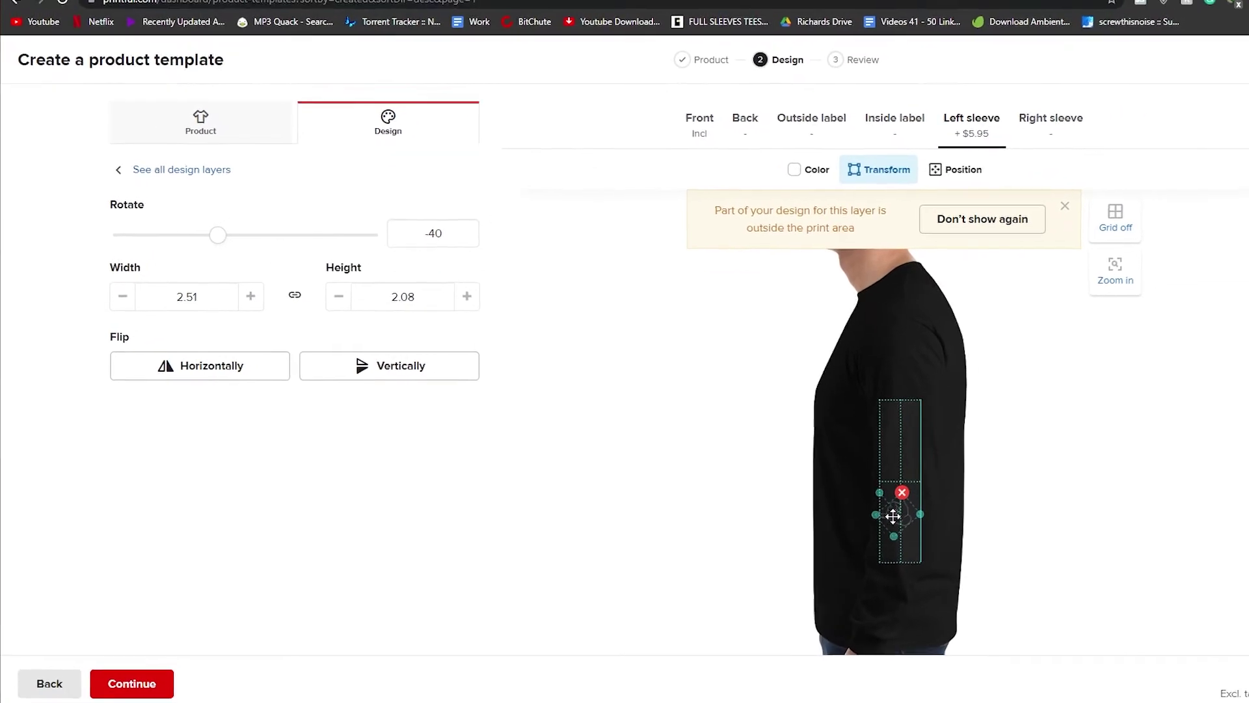
left_click_drag(894, 516, 892, 549)
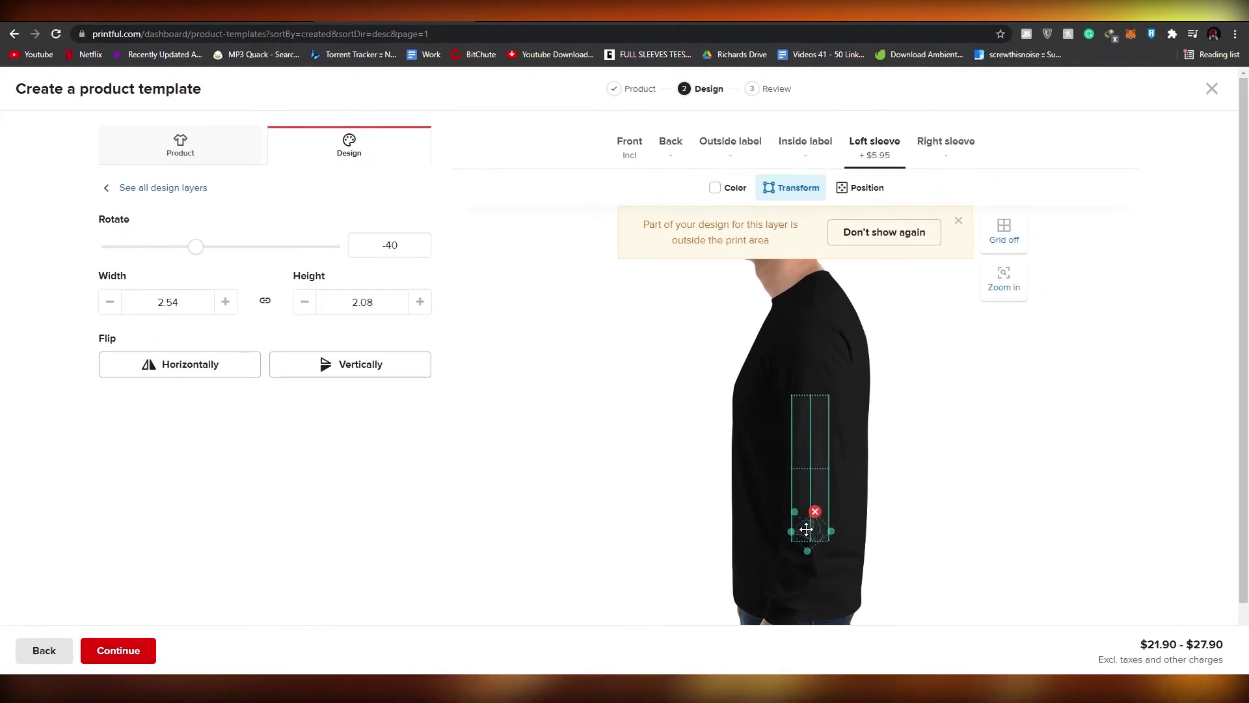
left_click_drag(806, 529, 813, 415)
left_click(970, 529)
left_click(903, 446)
left_click(907, 242)
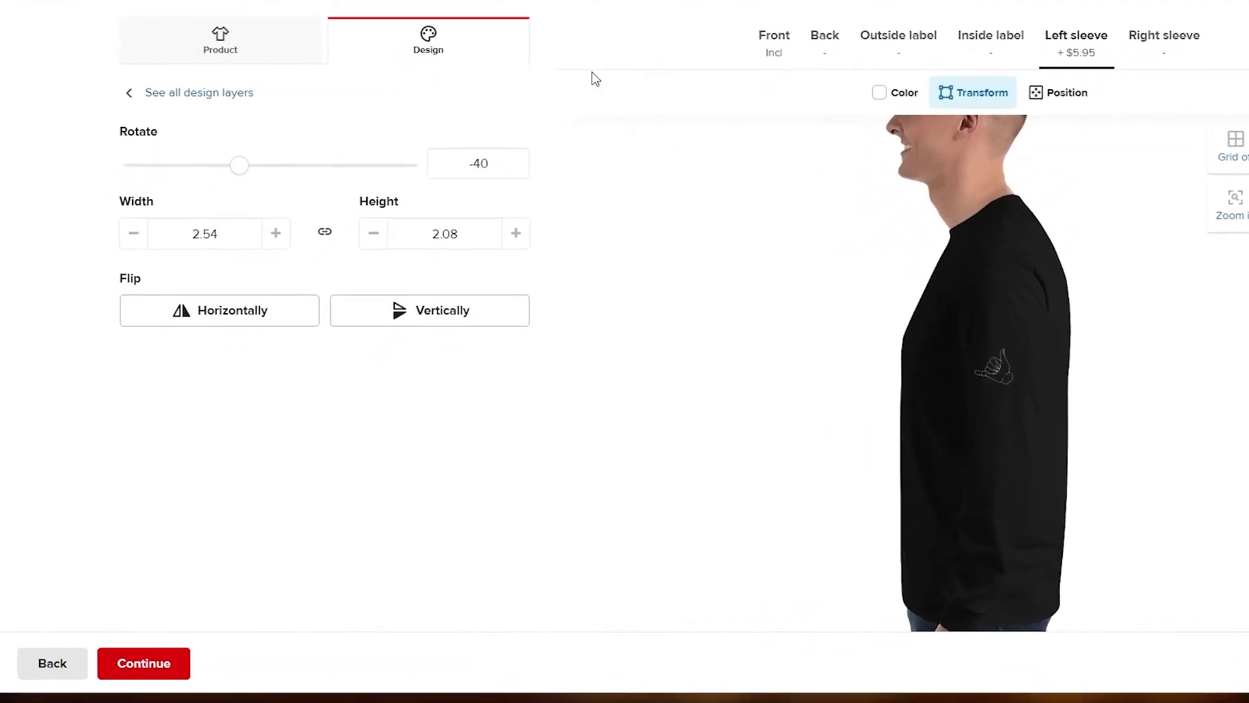
Proceed to the review and save the Men's Long Sleeve Shirt product template
left_click(161, 661)
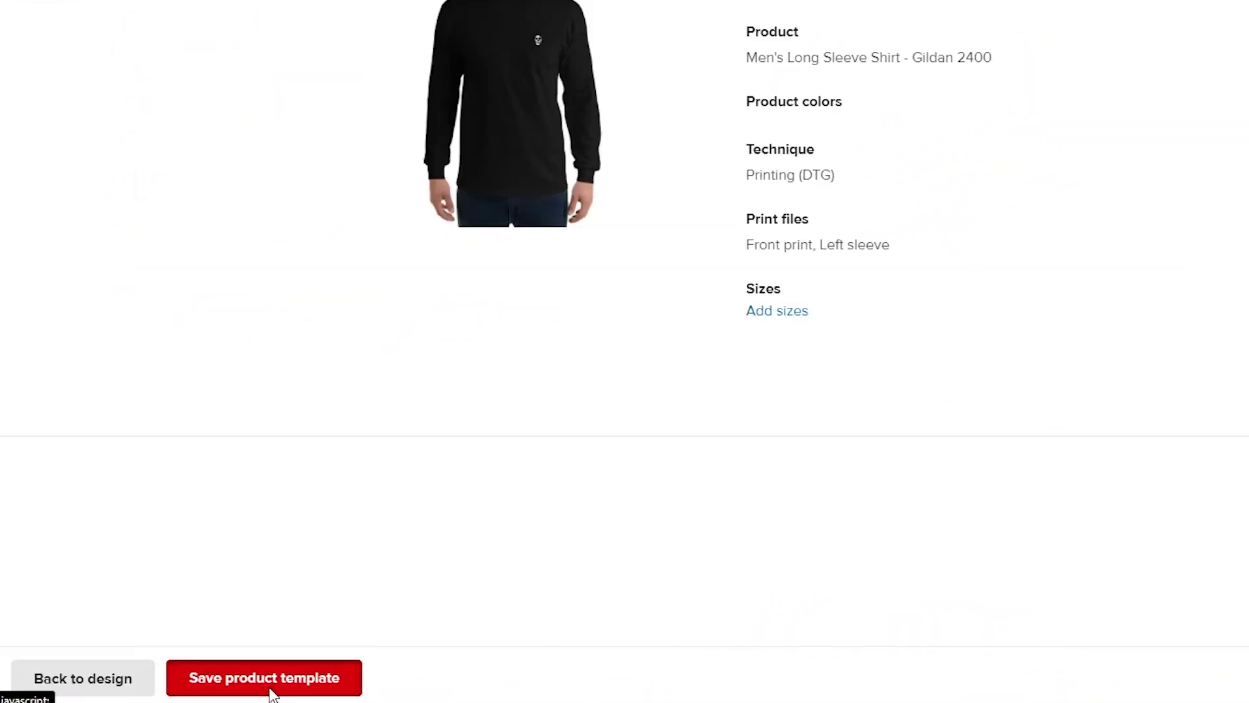
left_click(296, 677)
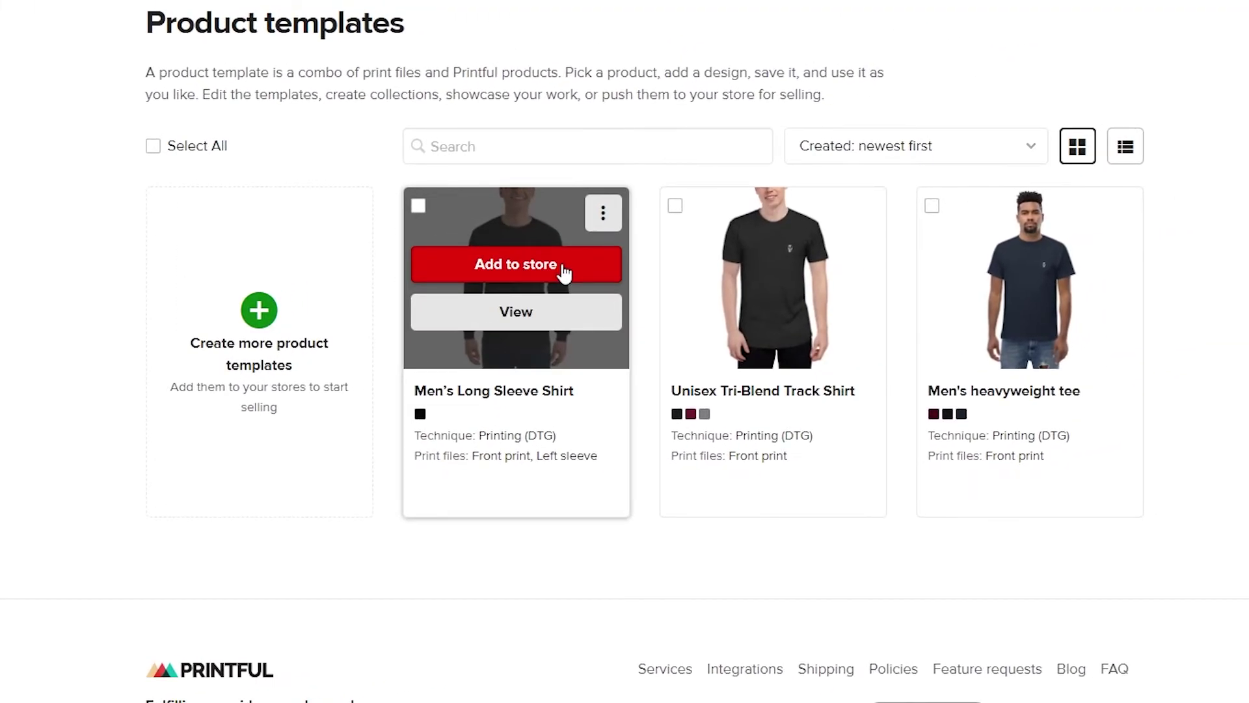
Try adding the Men's Long Sleeve Shirt to a store, decline connecting one, and select all three product templates
left_click(563, 272)
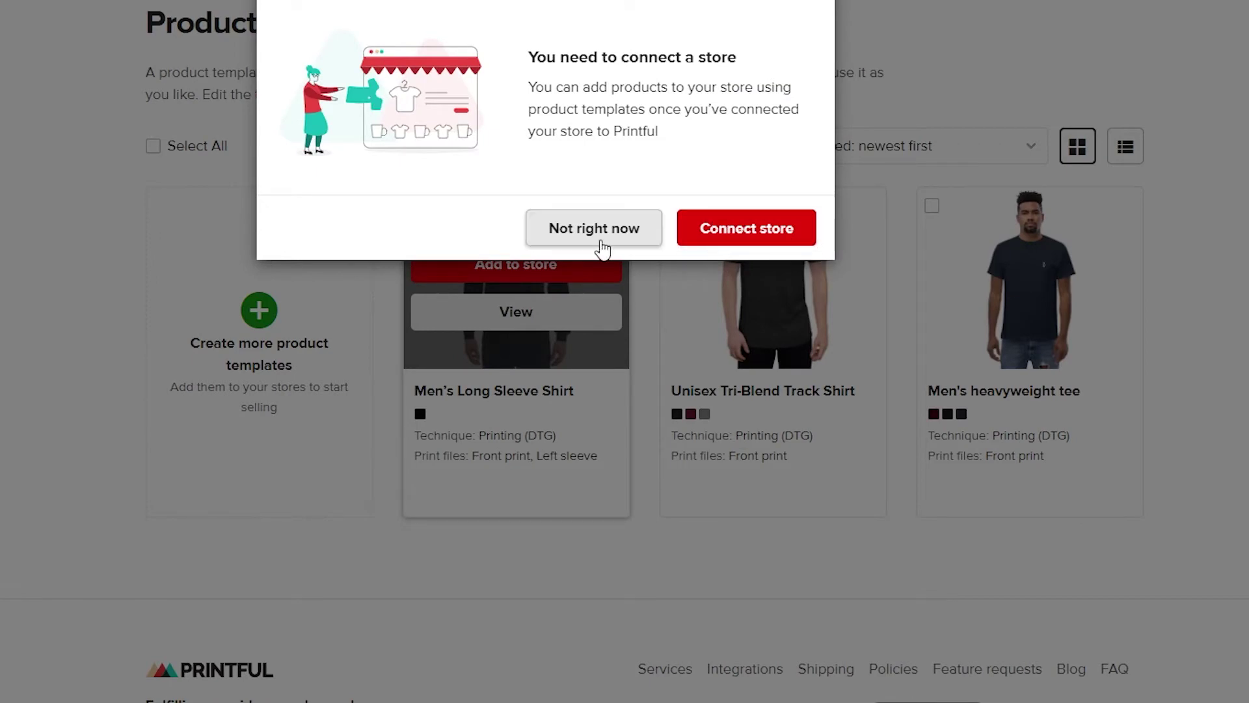
left_click(602, 246)
left_click(419, 206)
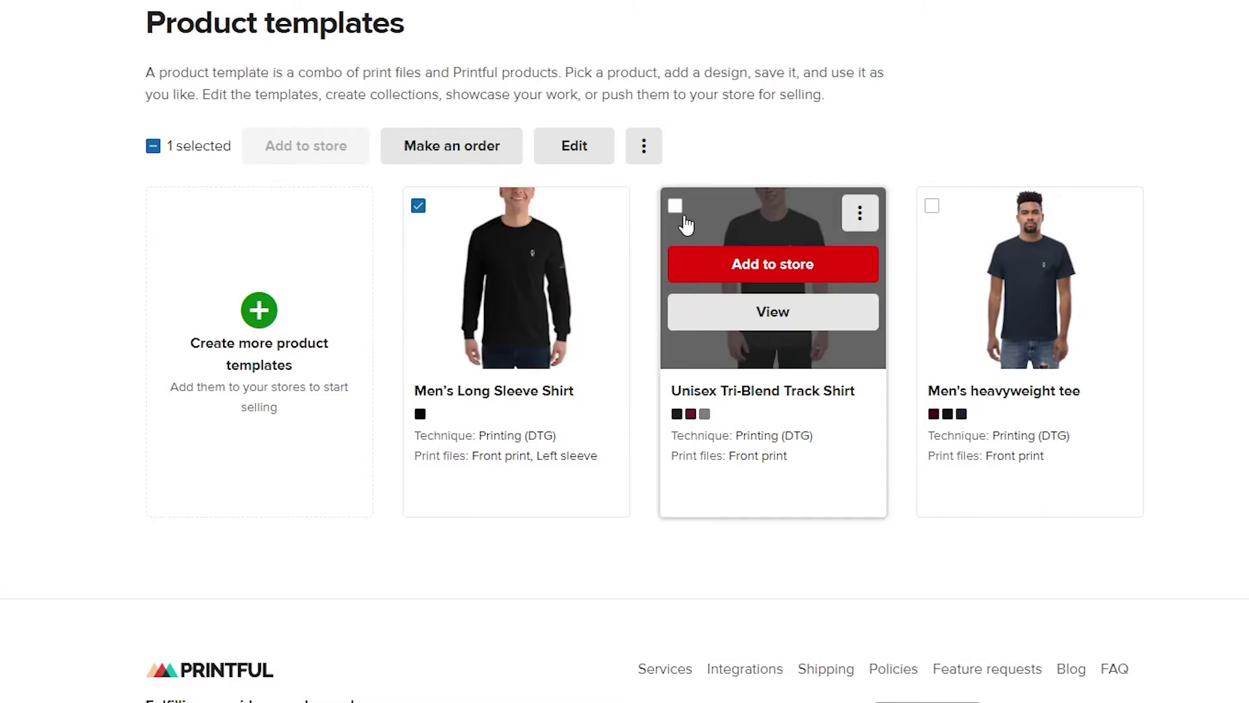
left_click(676, 207)
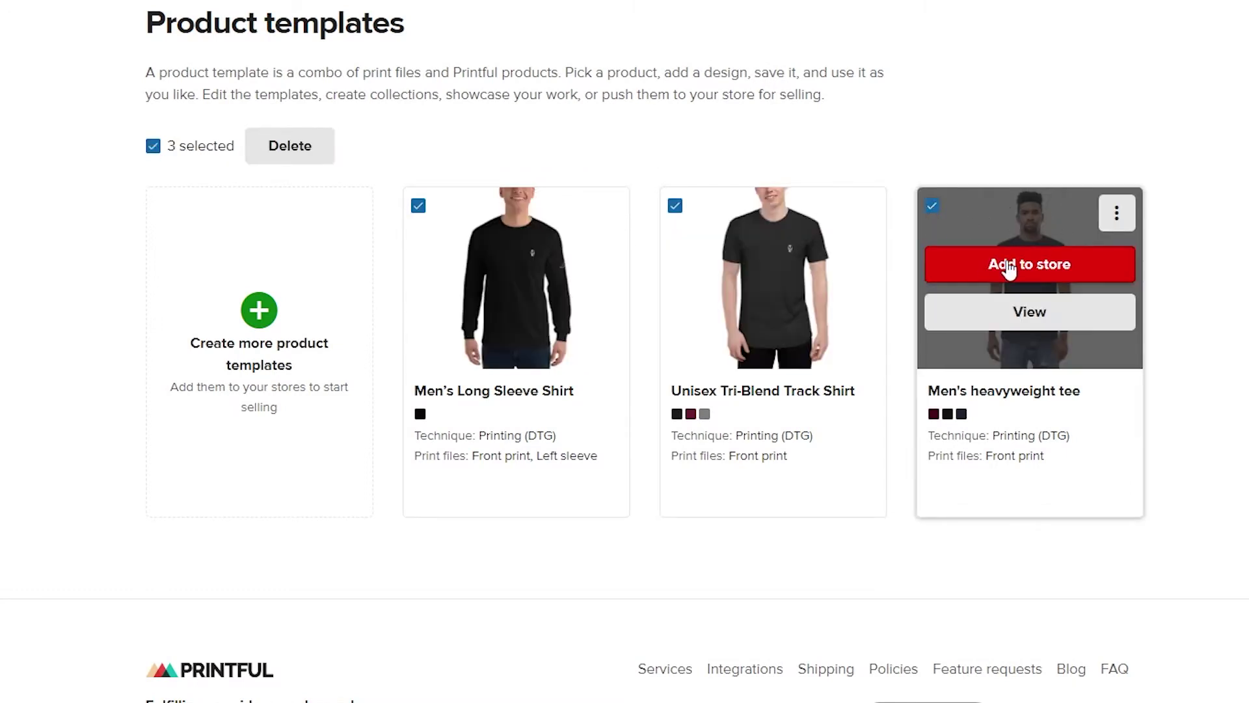
scroll(834, 390, "down", 3)
scroll(879, 438, "up", 3)
Start connecting a store from the Unisex Tri-Blend Track Shirt template and look over the available ecommerce platforms
left_click(773, 264)
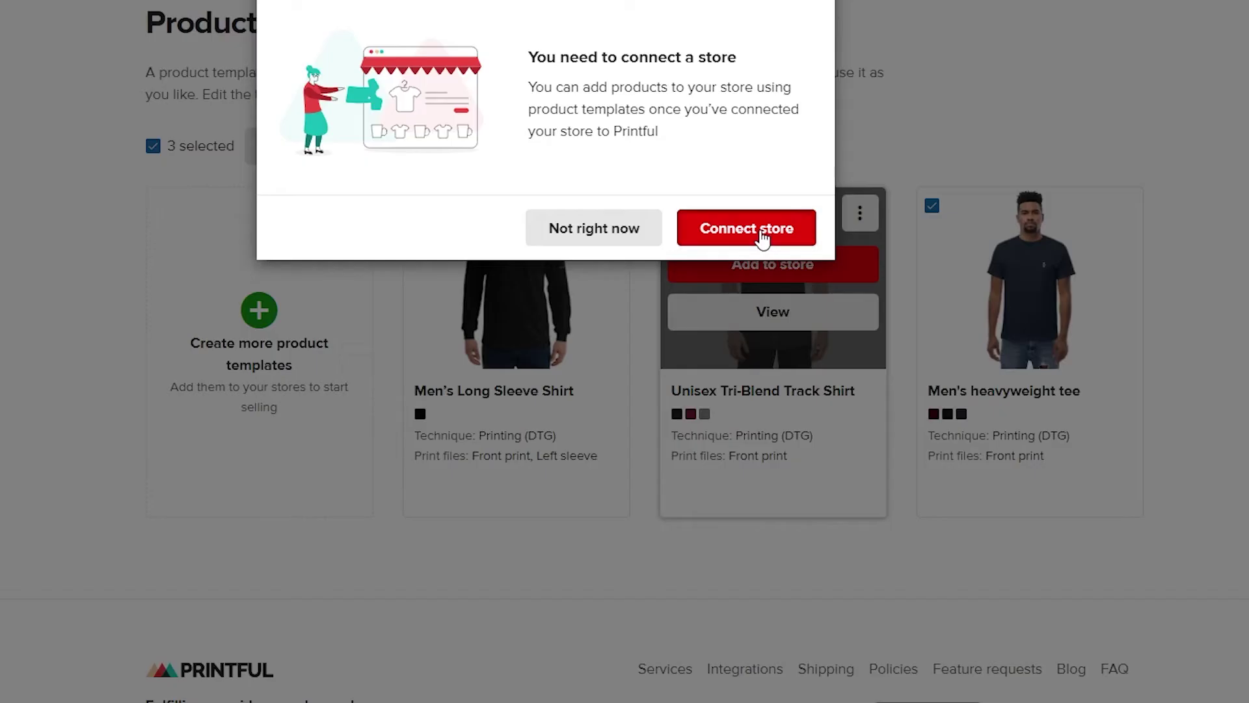
left_click(746, 228)
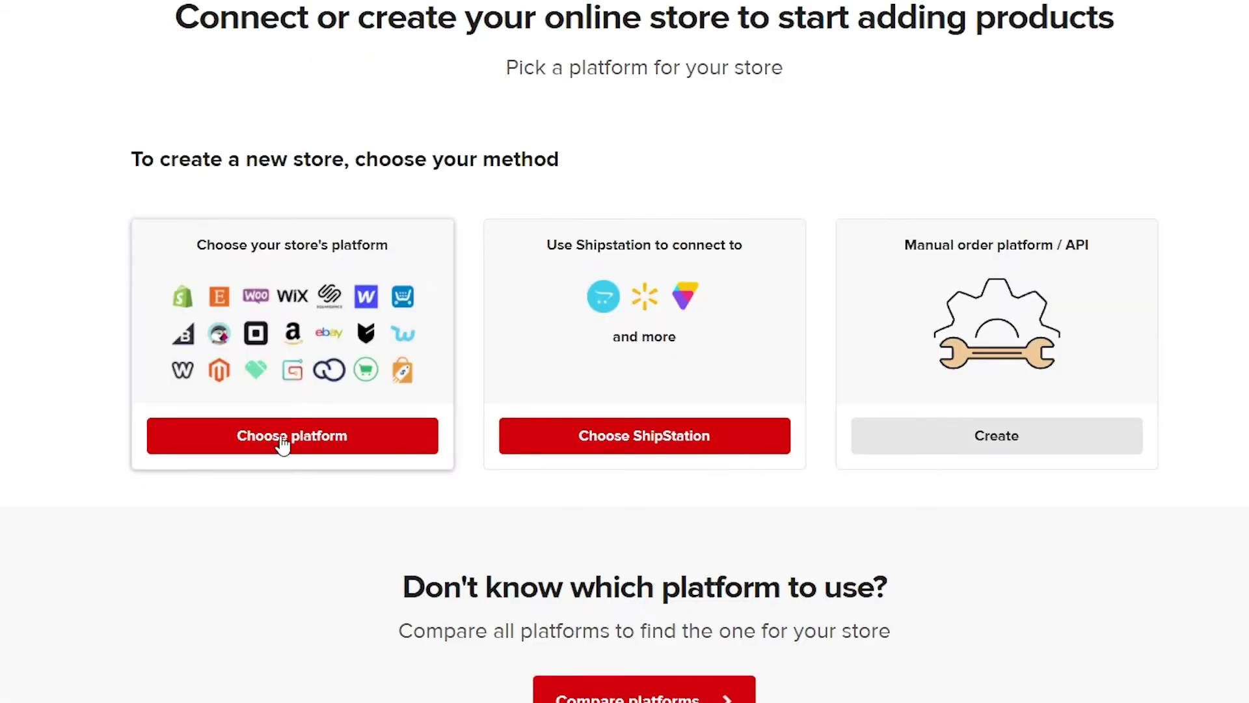
left_click(276, 452)
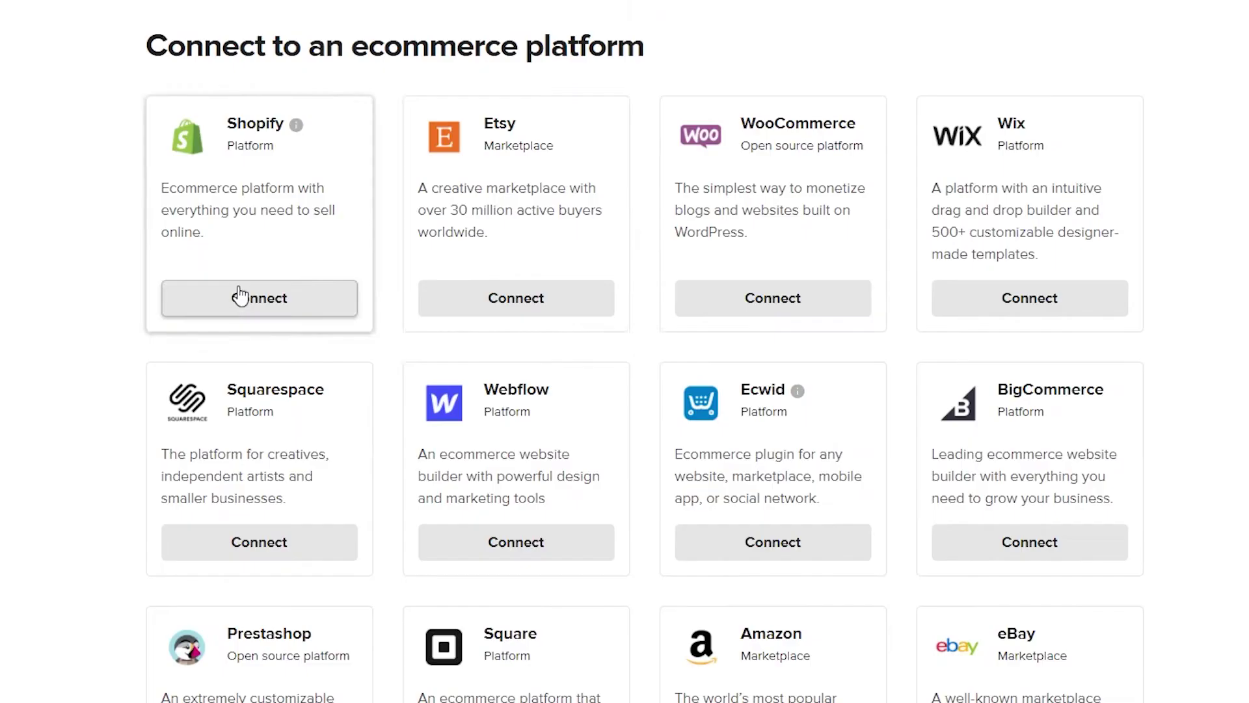
scroll(657, 241, "down", 7)
scroll(661, 264, "down", 3)
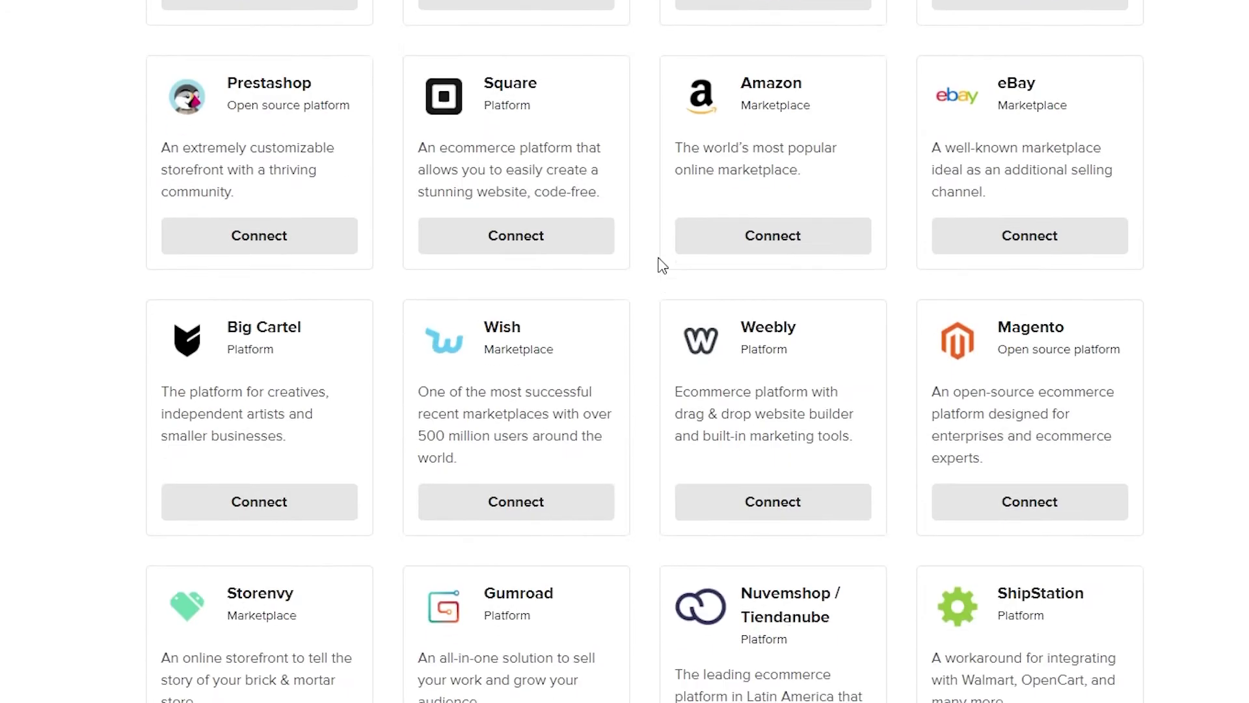
Choose Wix as the ecommerce platform and read through its guide for connecting a store to Printful
scroll(510, 426, "down", 5)
scroll(753, 438, "up", 15)
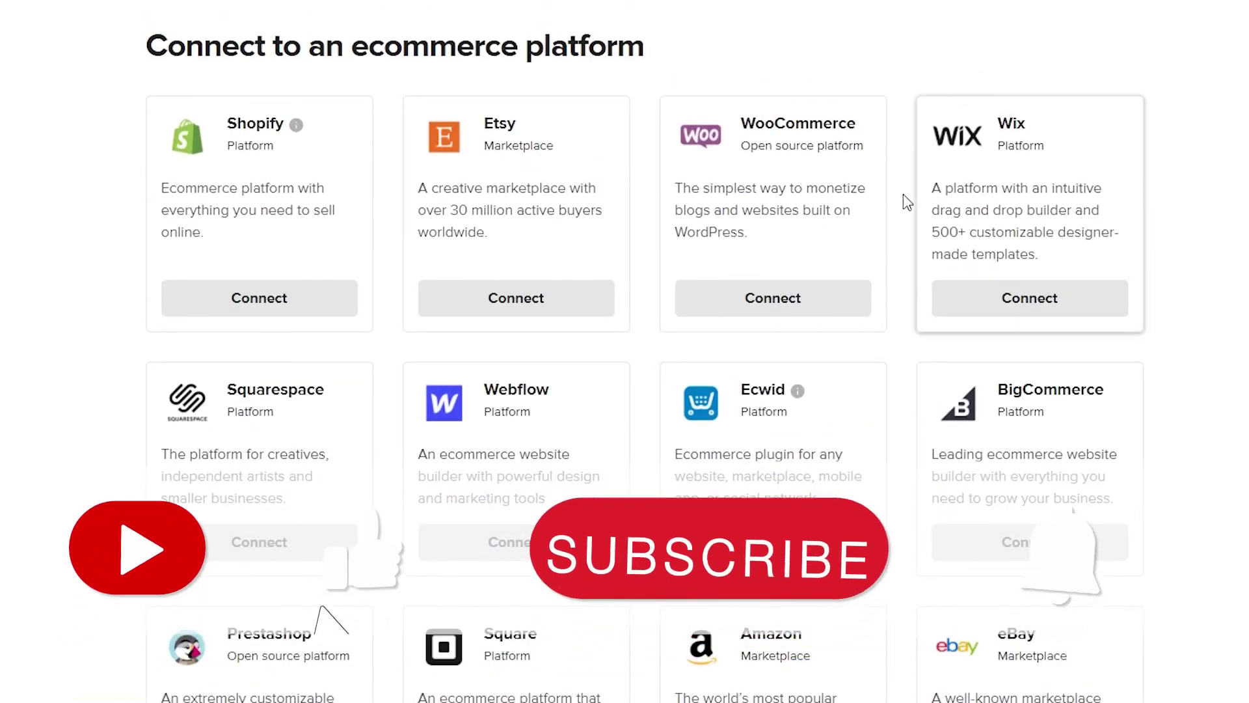
left_click(999, 310)
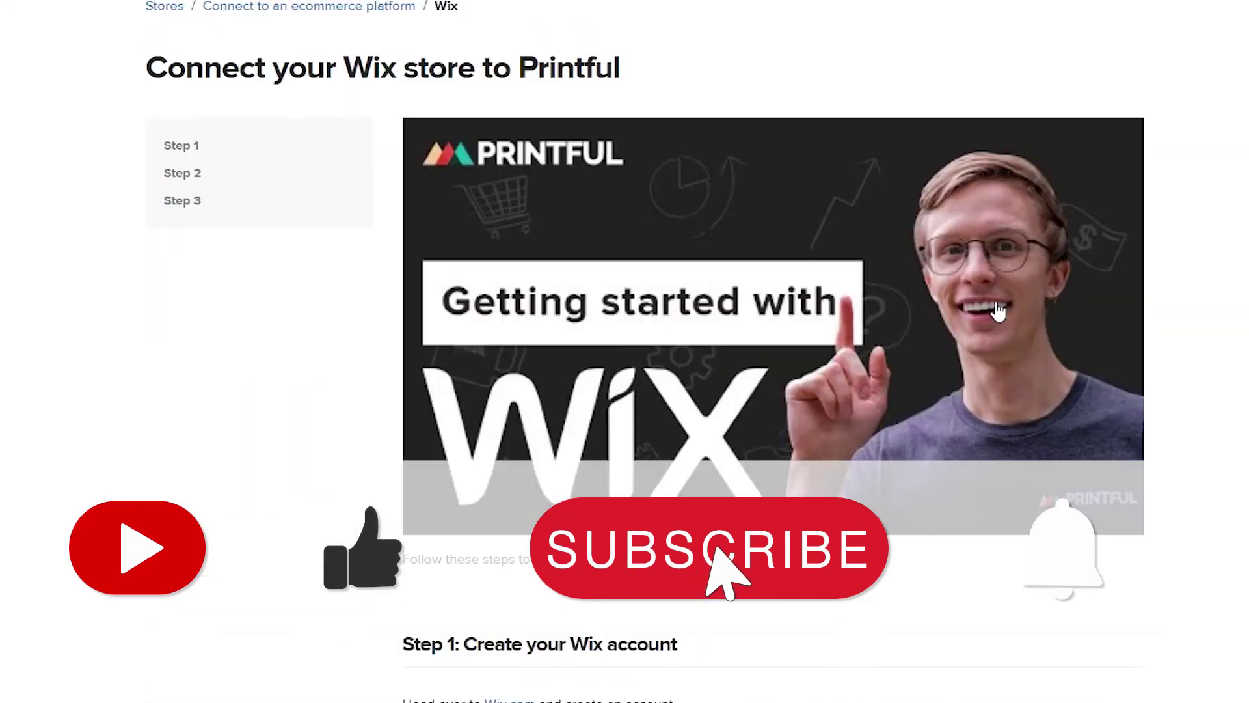
scroll(387, 245, "down", 8)
scroll(387, 246, "down", 12)
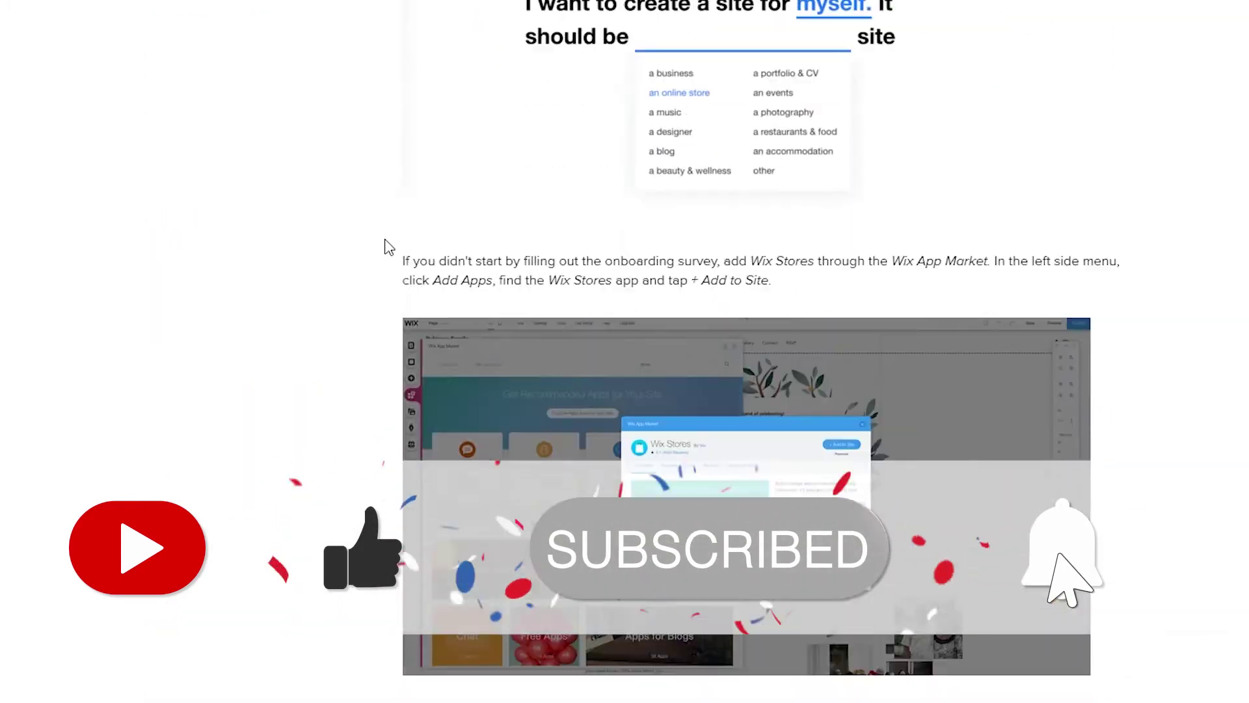
scroll(387, 246, "up", 5)
scroll(694, 370, "down", 10)
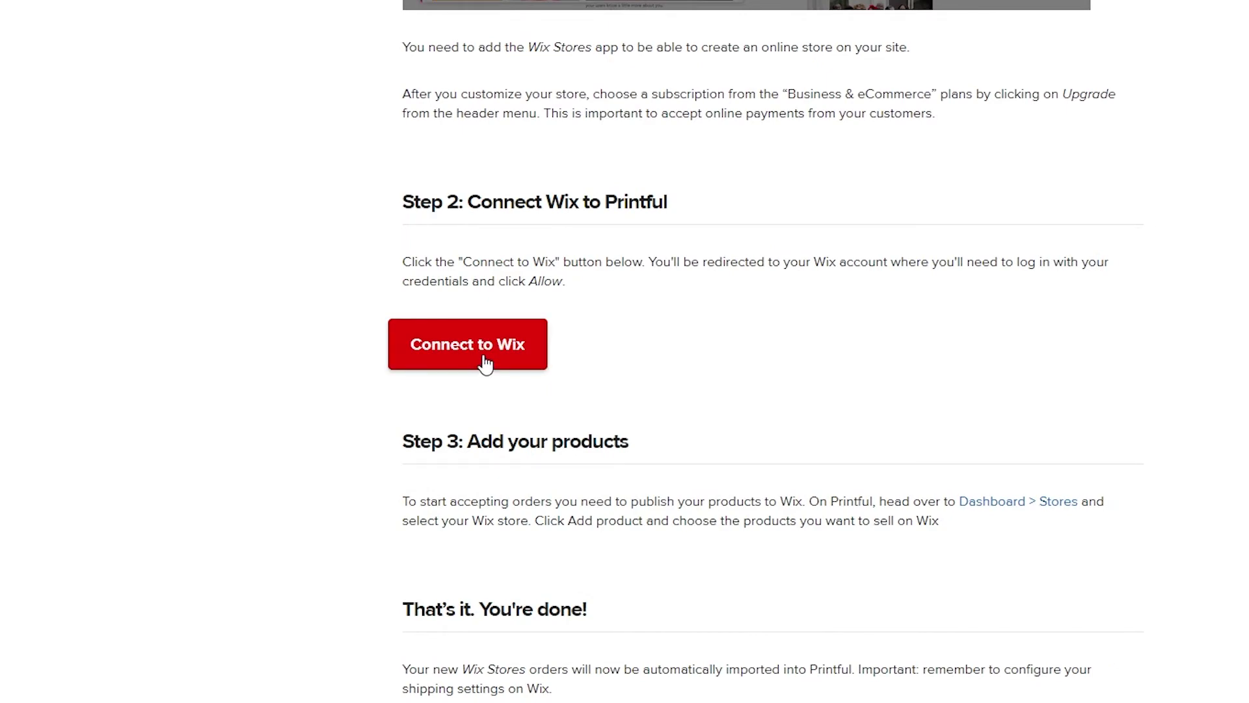
scroll(635, 378, "up", 5)
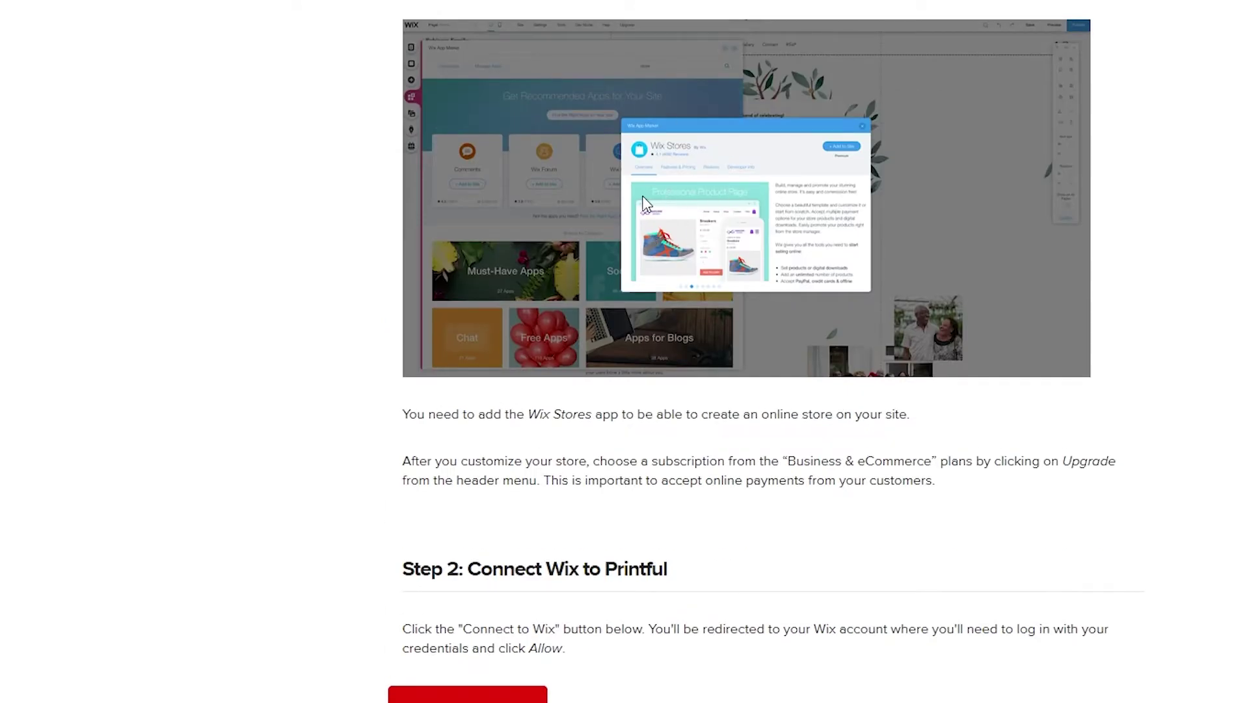
scroll(644, 203, "up", 4)
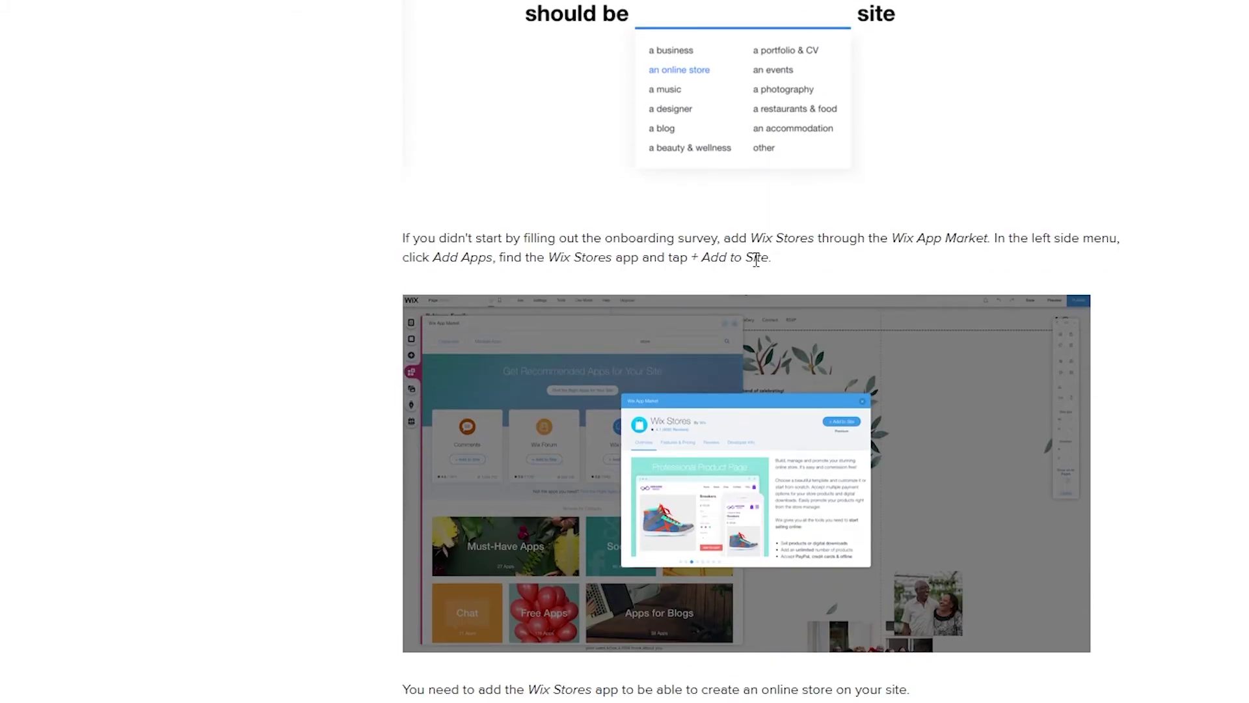
left_click_drag(894, 239, 979, 245)
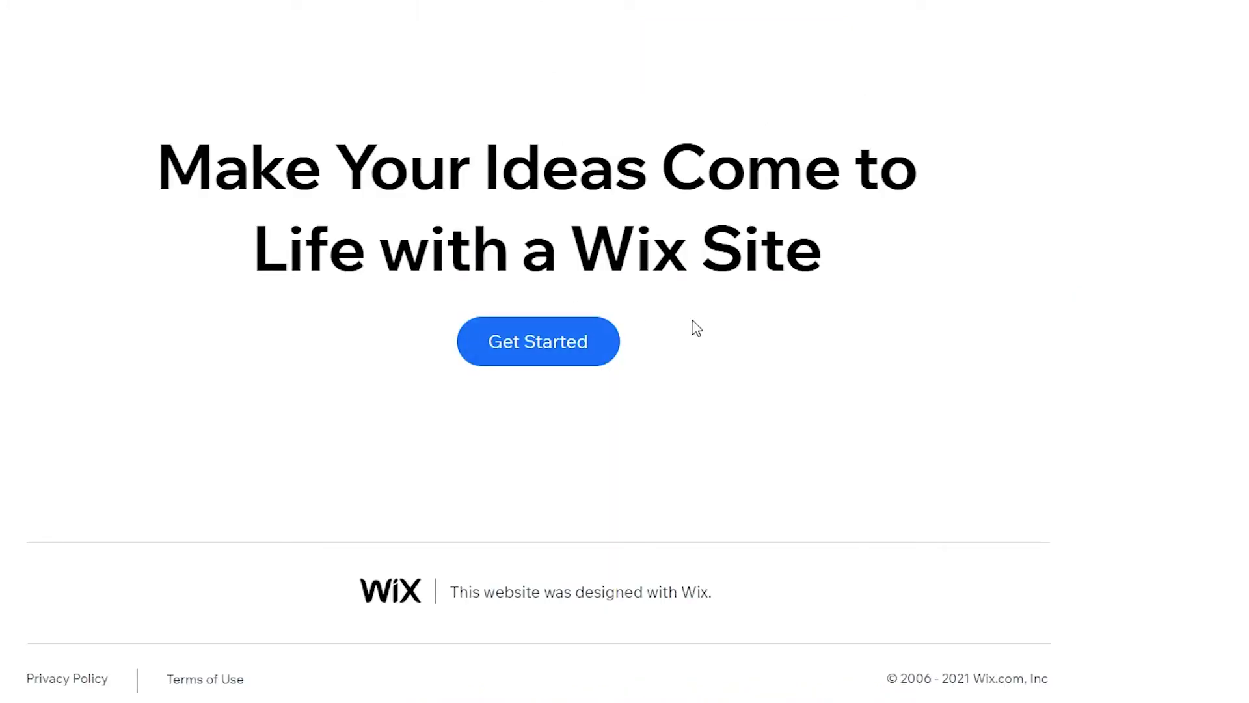
Switch to Wix, log in with the Google account, and open My Site in the site editor
left_click(529, 337)
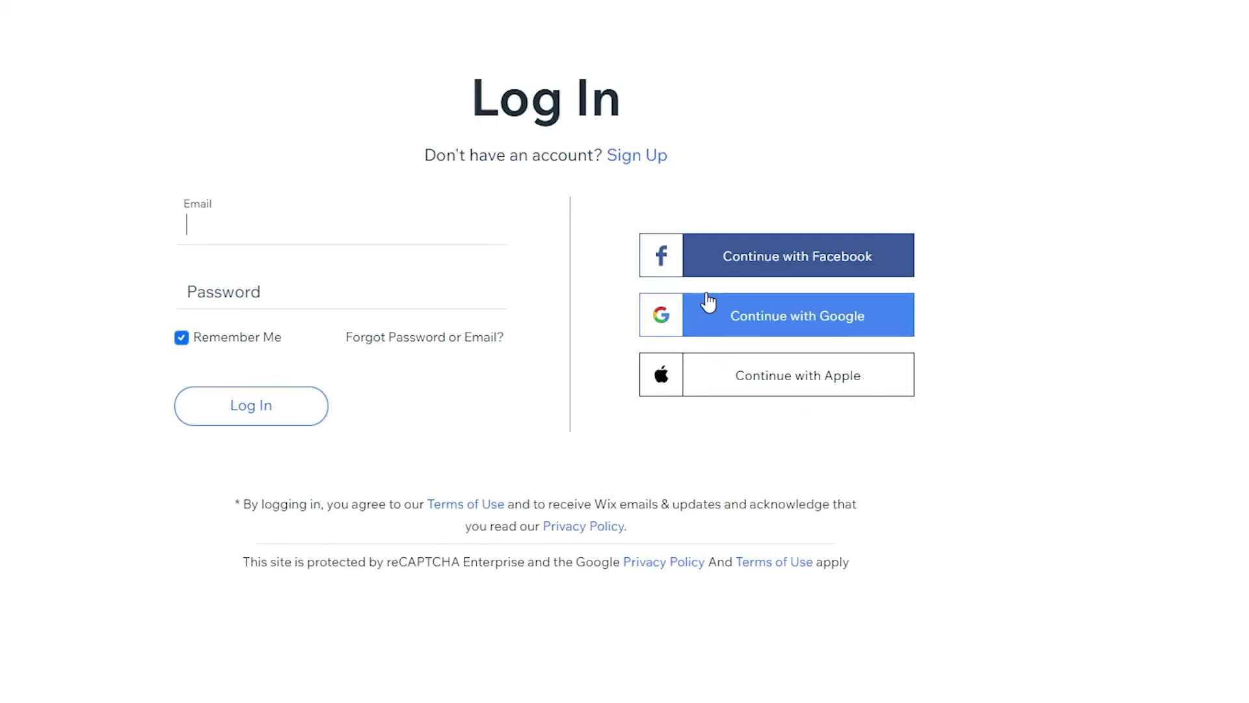
left_click(708, 301)
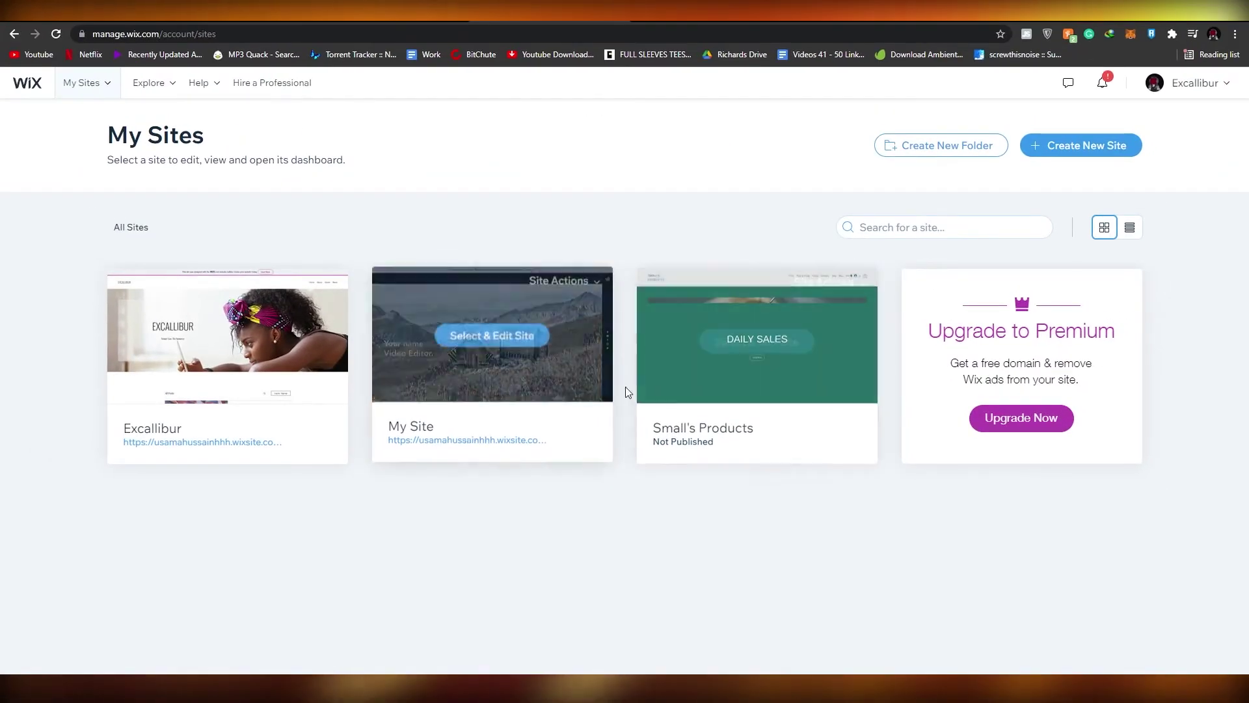
left_click(518, 345)
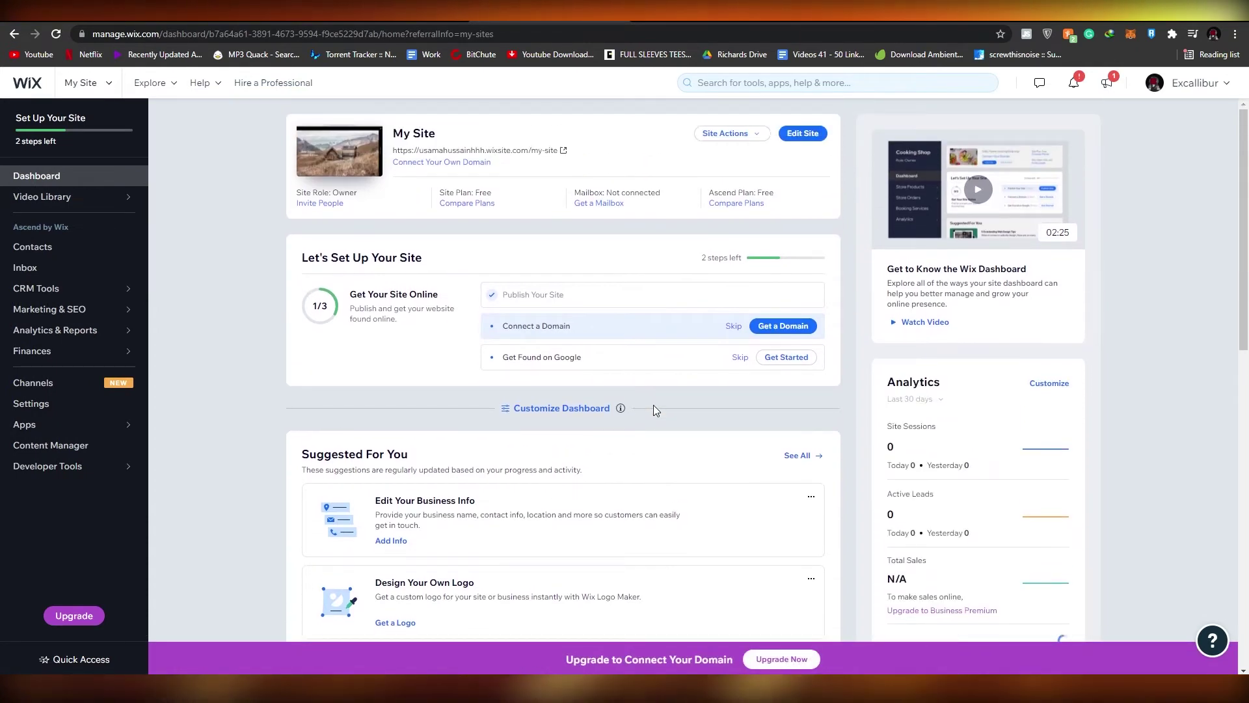
mouse_move(67, 235)
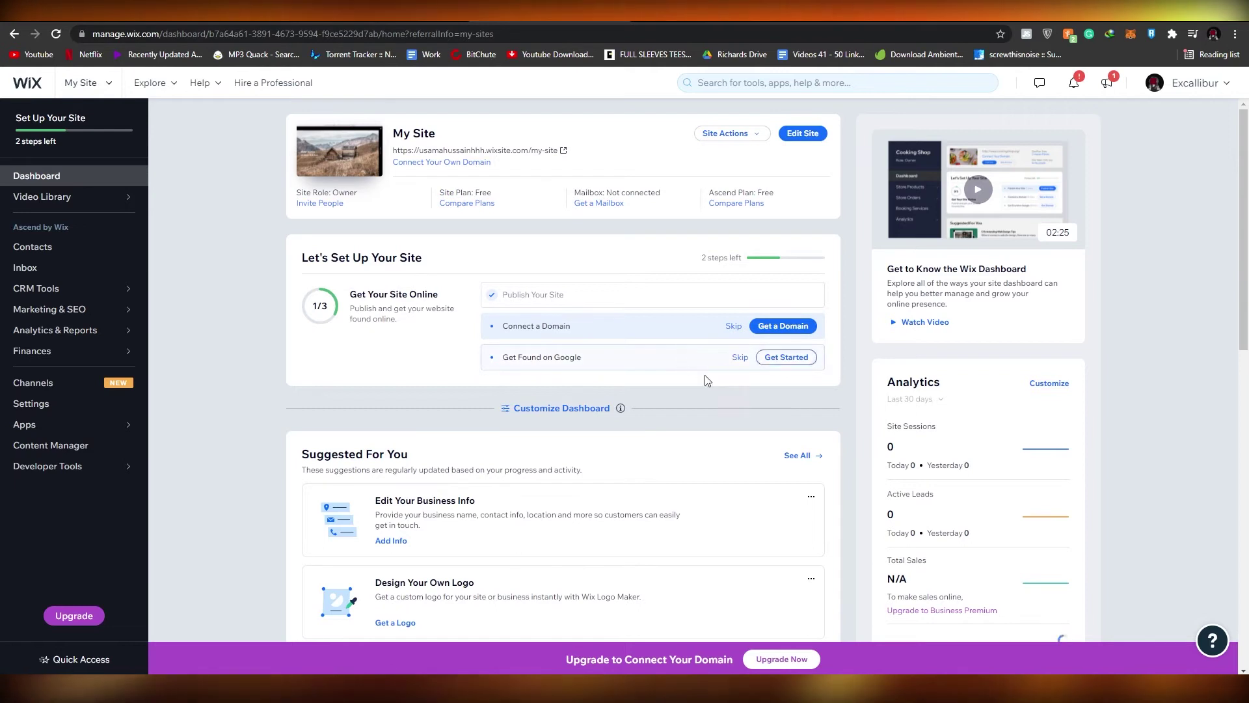
left_click(797, 134)
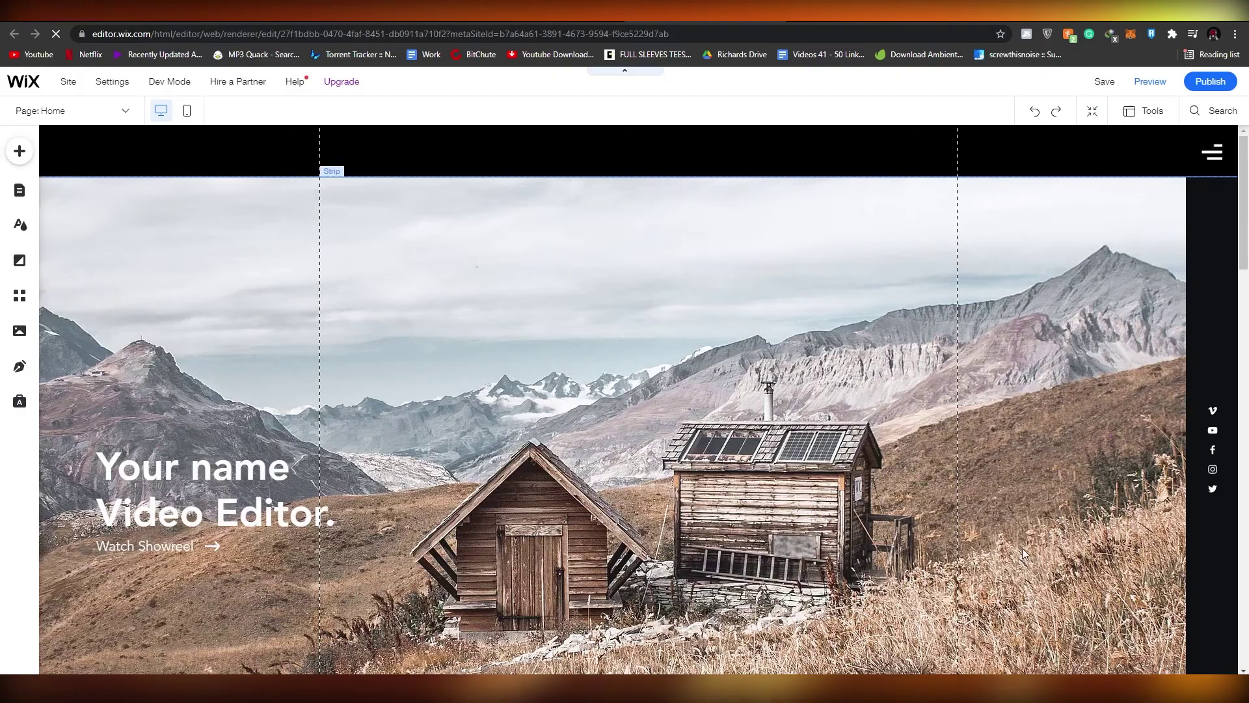
Look over My Site's home page in the Wix editor, from the header image to the Featured Work section
scroll(486, 384, "down", 4)
scroll(480, 354, "up", 4)
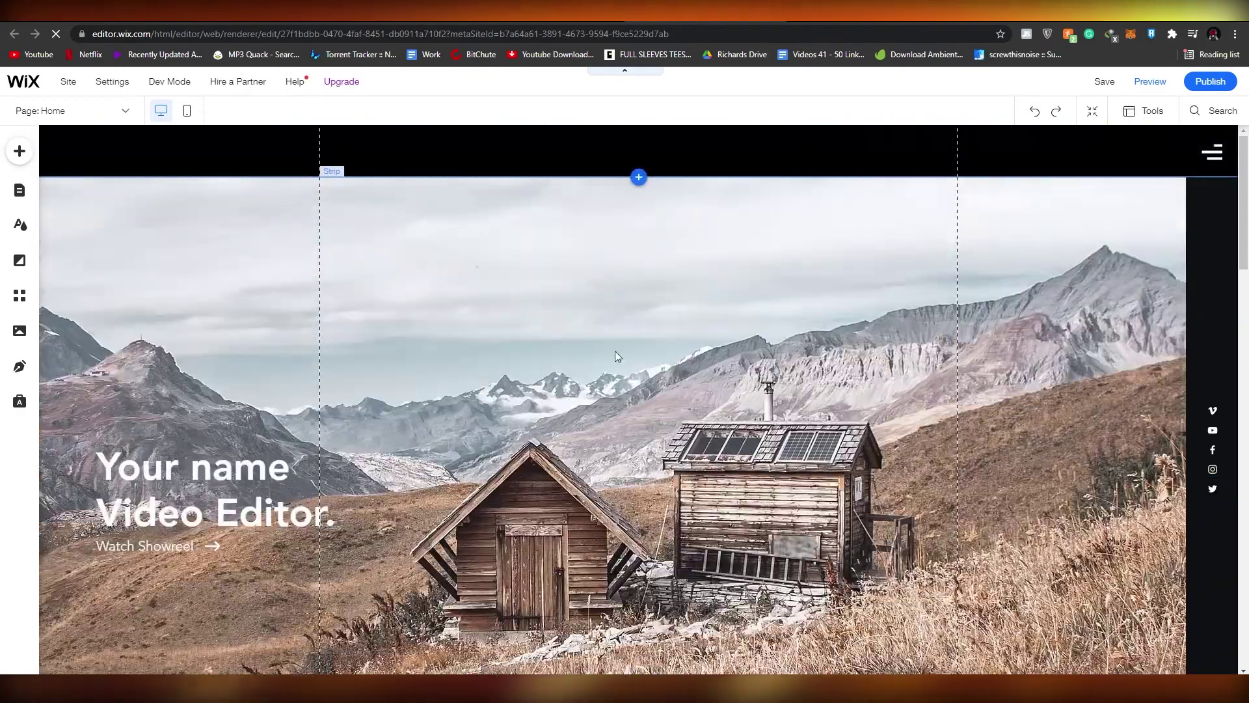
scroll(616, 356, "down", 5)
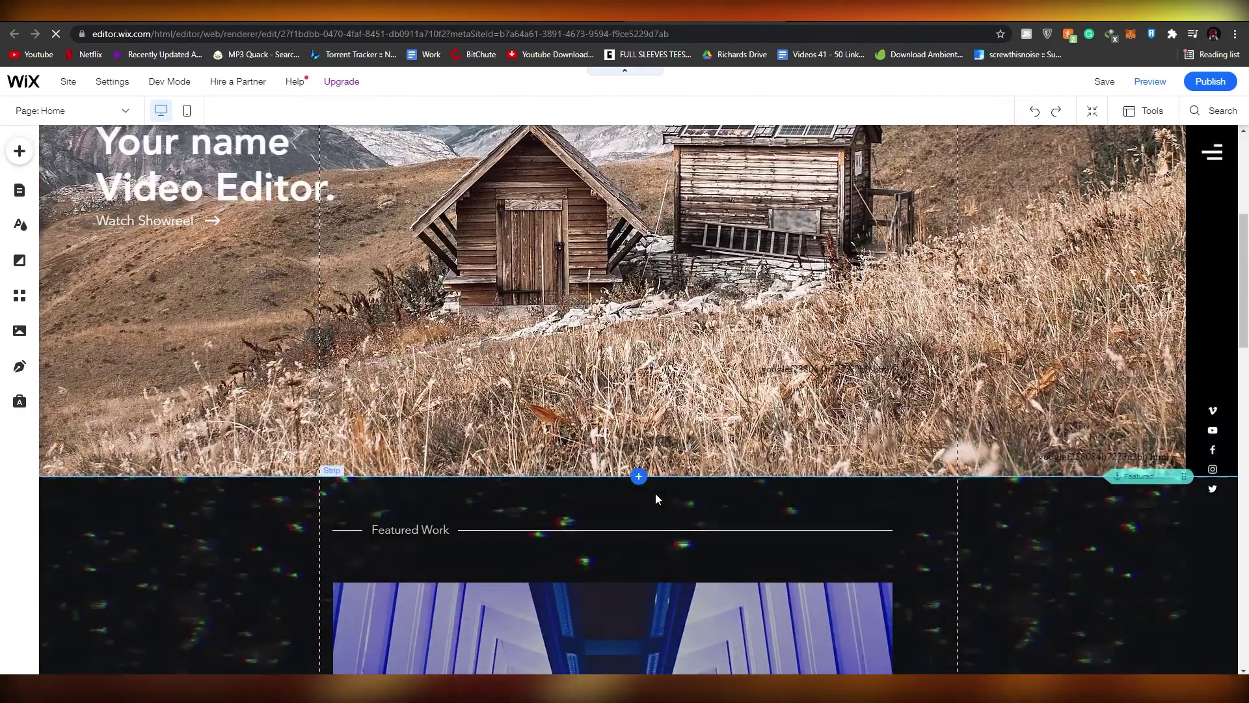
scroll(504, 483, "down", 7)
scroll(468, 463, "up", 9)
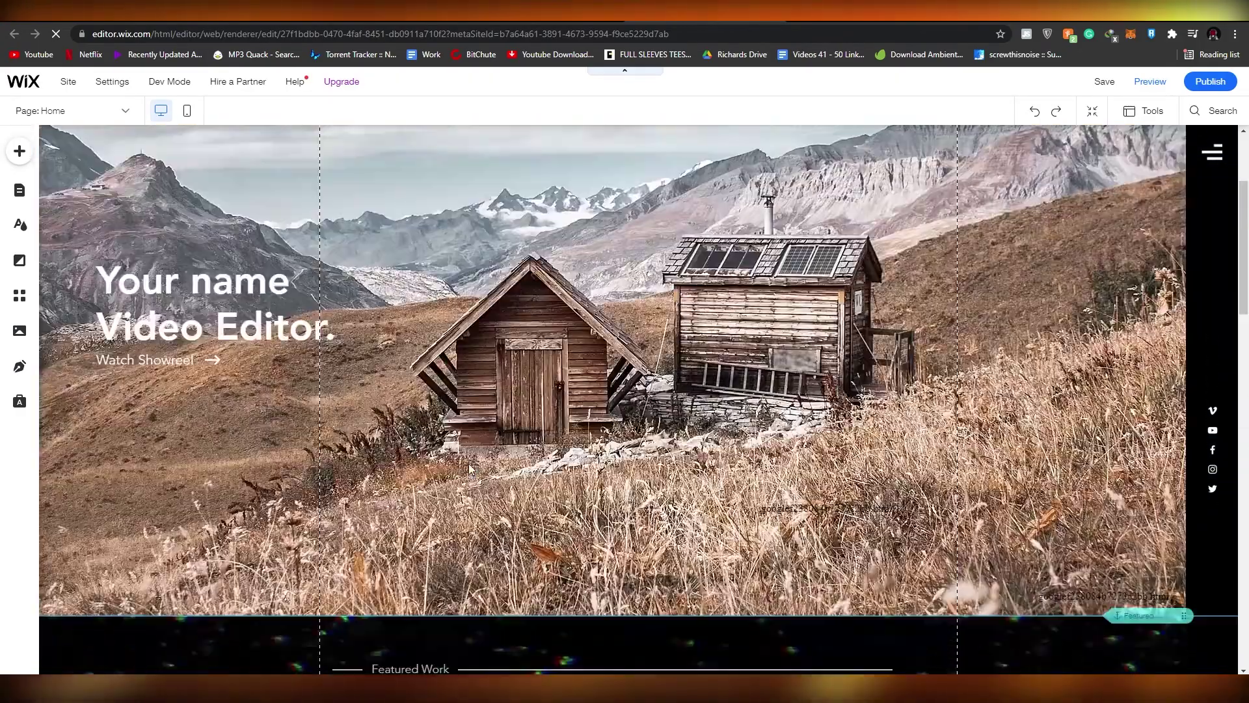
scroll(468, 464, "down", 12)
scroll(774, 522, "up", 4)
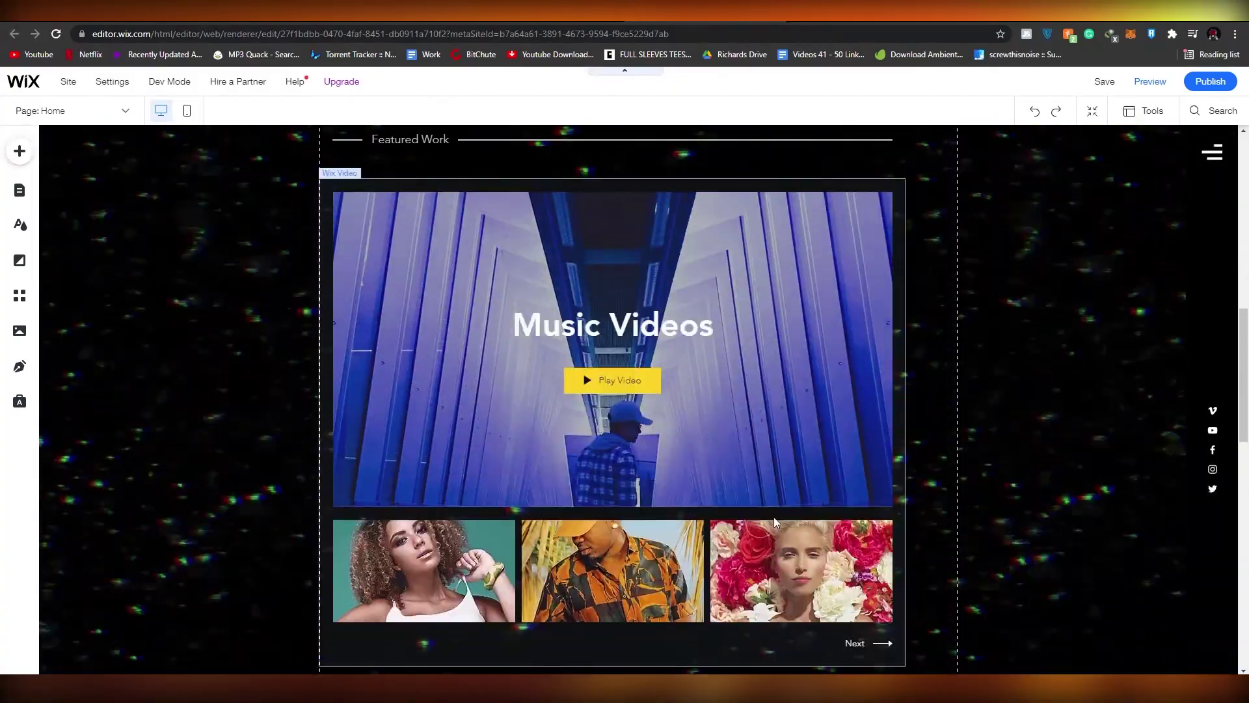
scroll(828, 586, "up", 8)
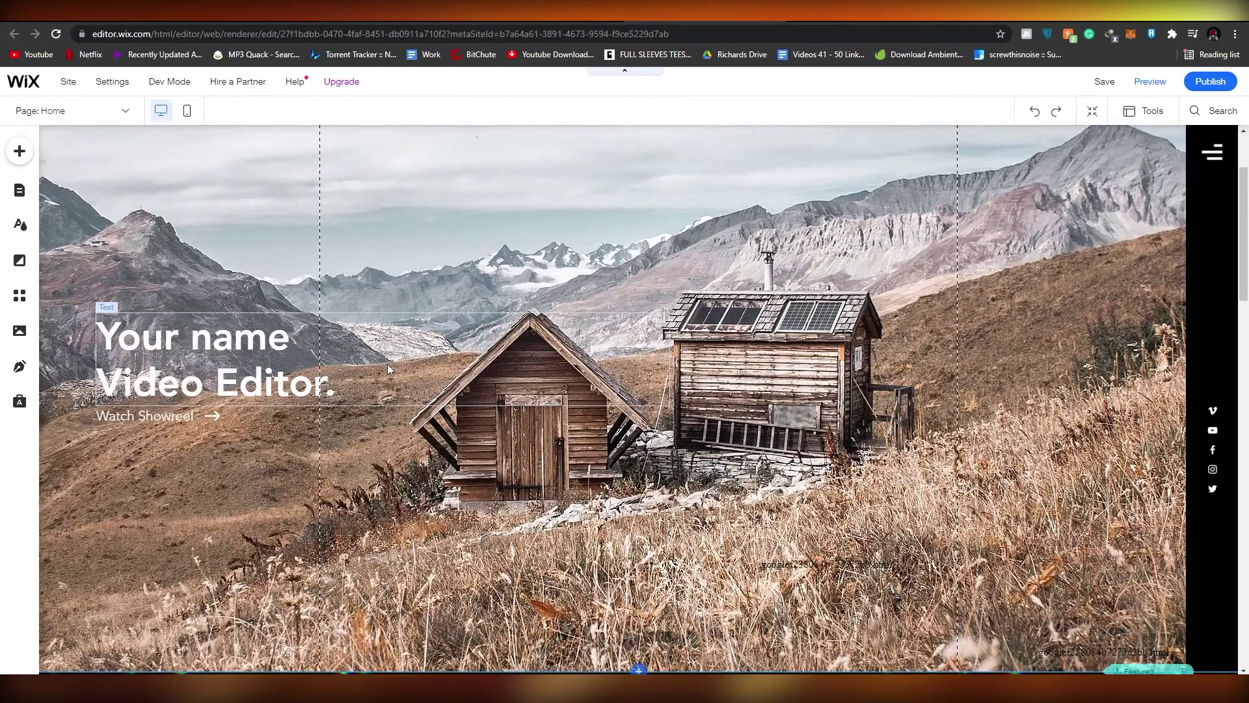
scroll(975, 441, "down", 2)
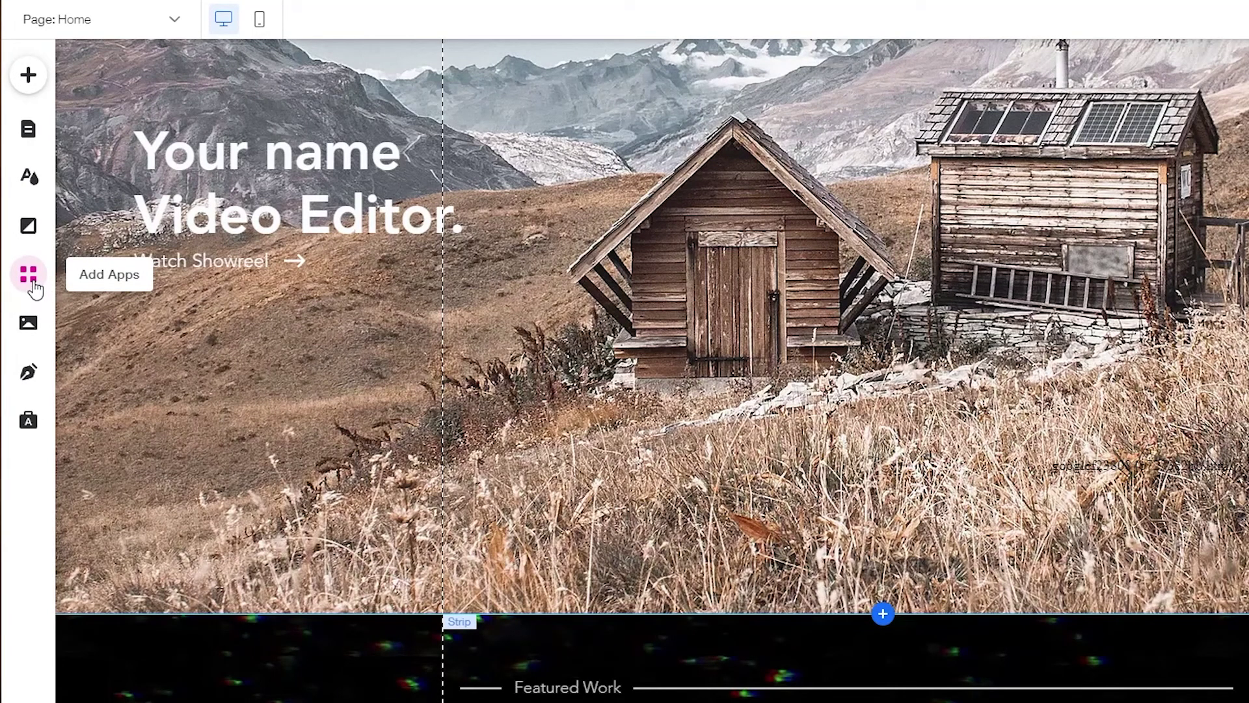
Search the Wix App Market for "store" and add the Wix Stores app to the site
left_click(31, 278)
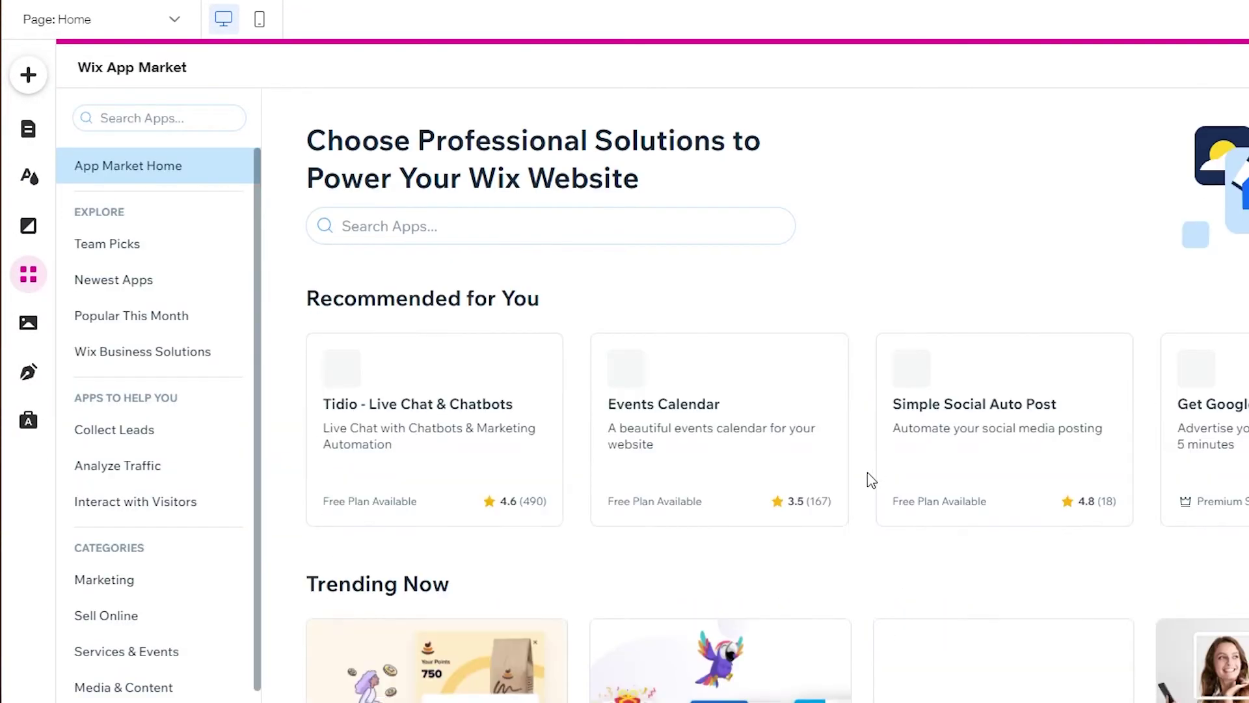
scroll(871, 479, "down", 1)
scroll(869, 474, "down", 1)
scroll(869, 474, "up", 2)
left_click(438, 232)
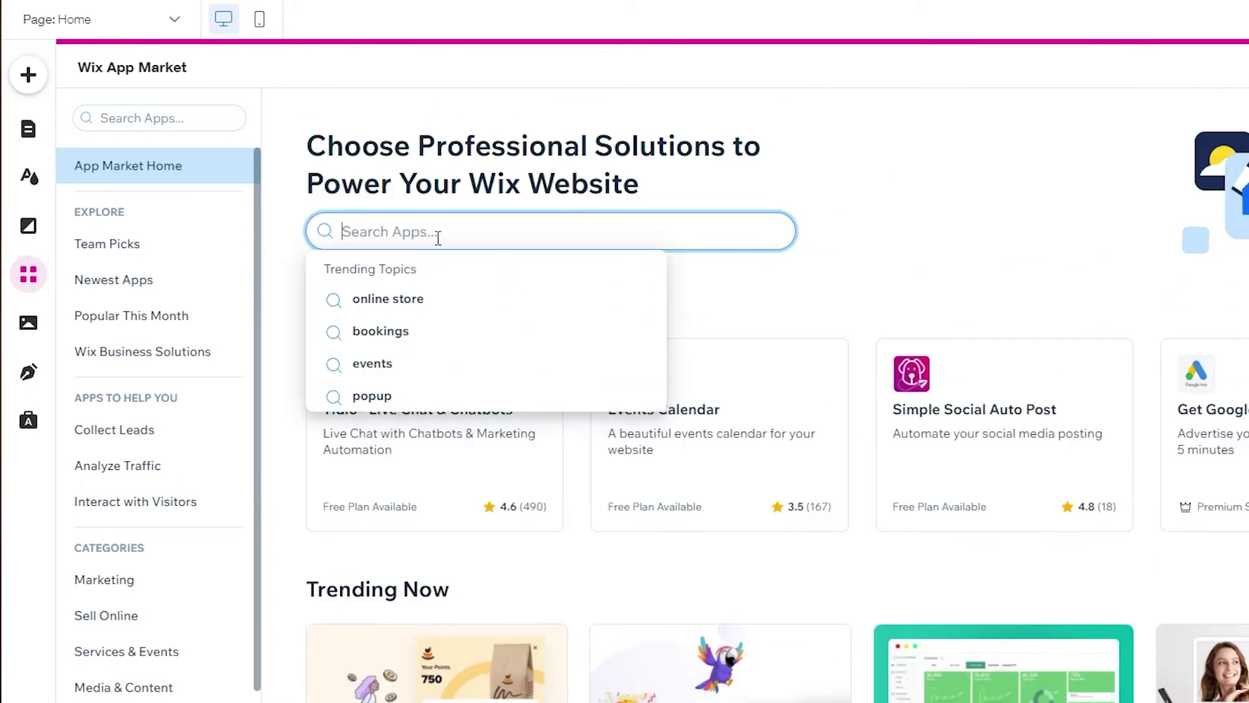
type("store")
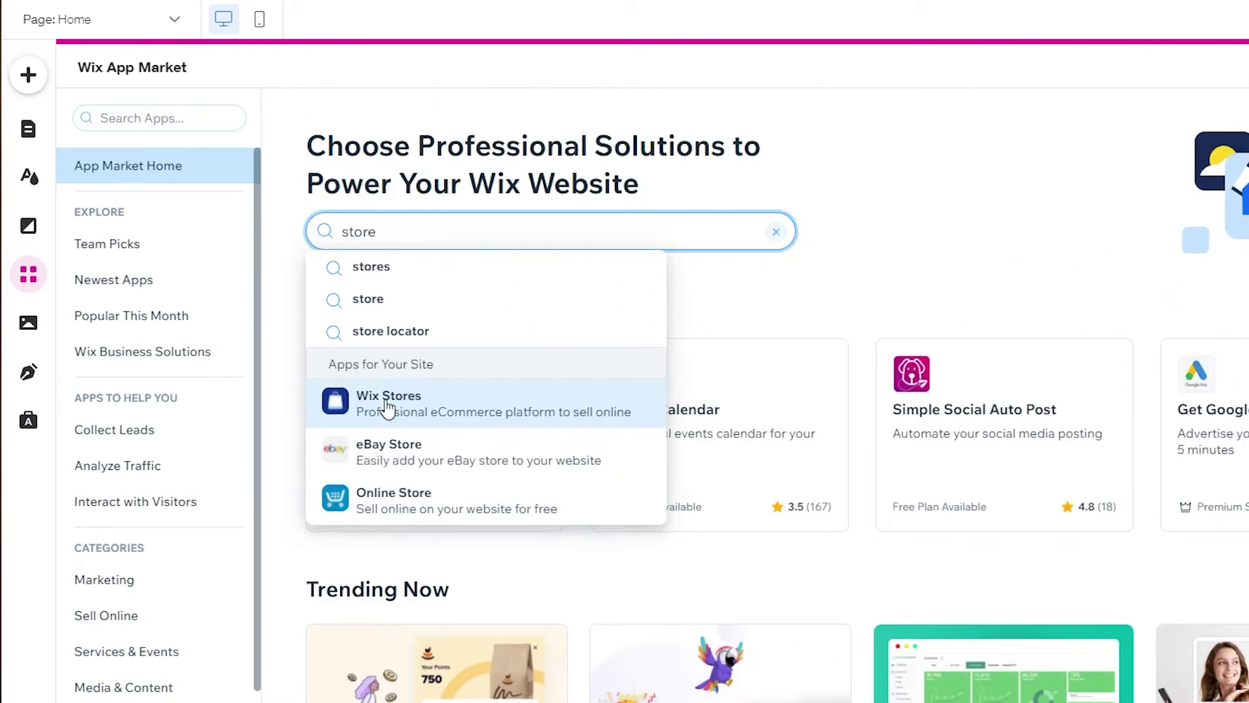
left_click(422, 413)
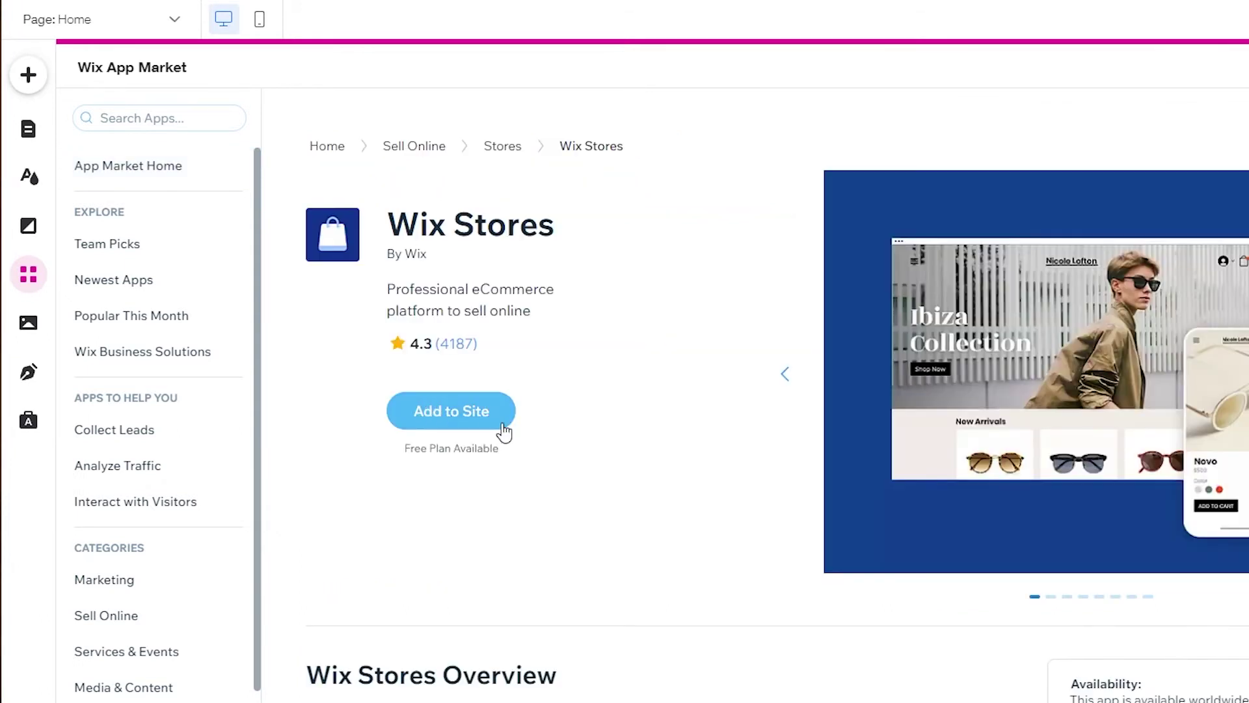
left_click(501, 430)
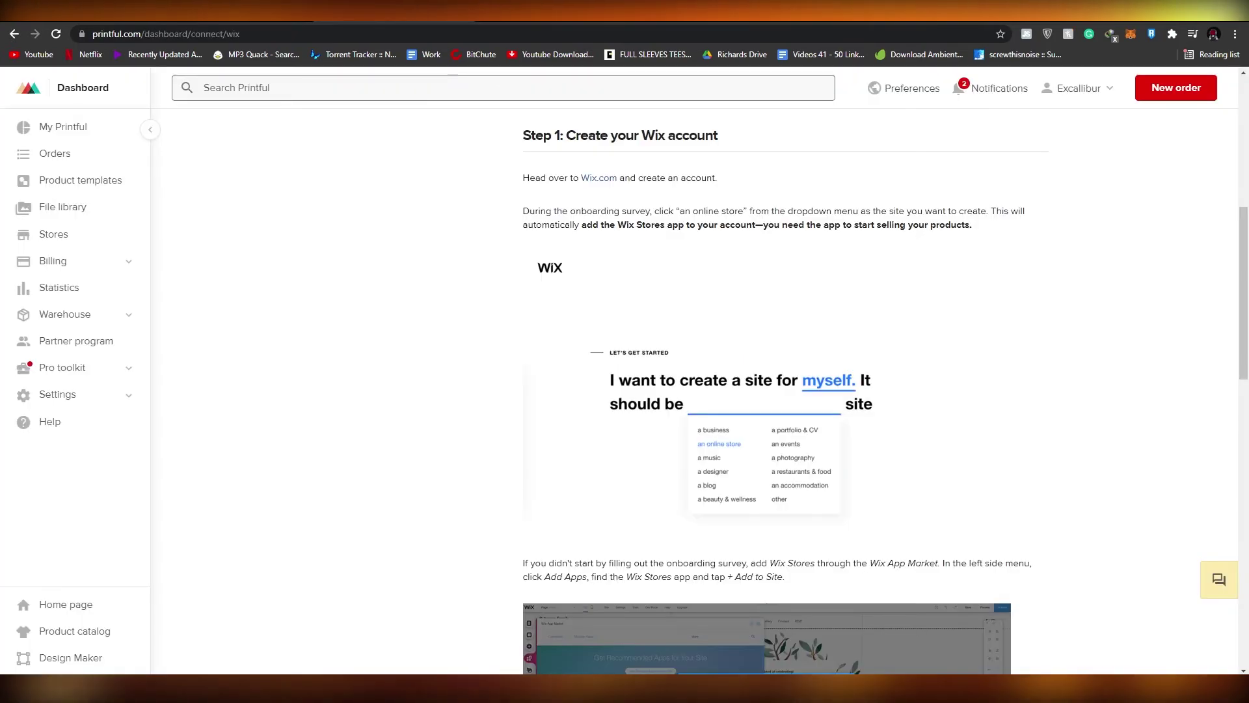
Recheck the connection instructions in Printful's Wix guide, and start the Wix eCommerce setup for the site's Shop page
left_click(368, 10)
scroll(617, 480, "down", 6)
scroll(617, 480, "up", 5)
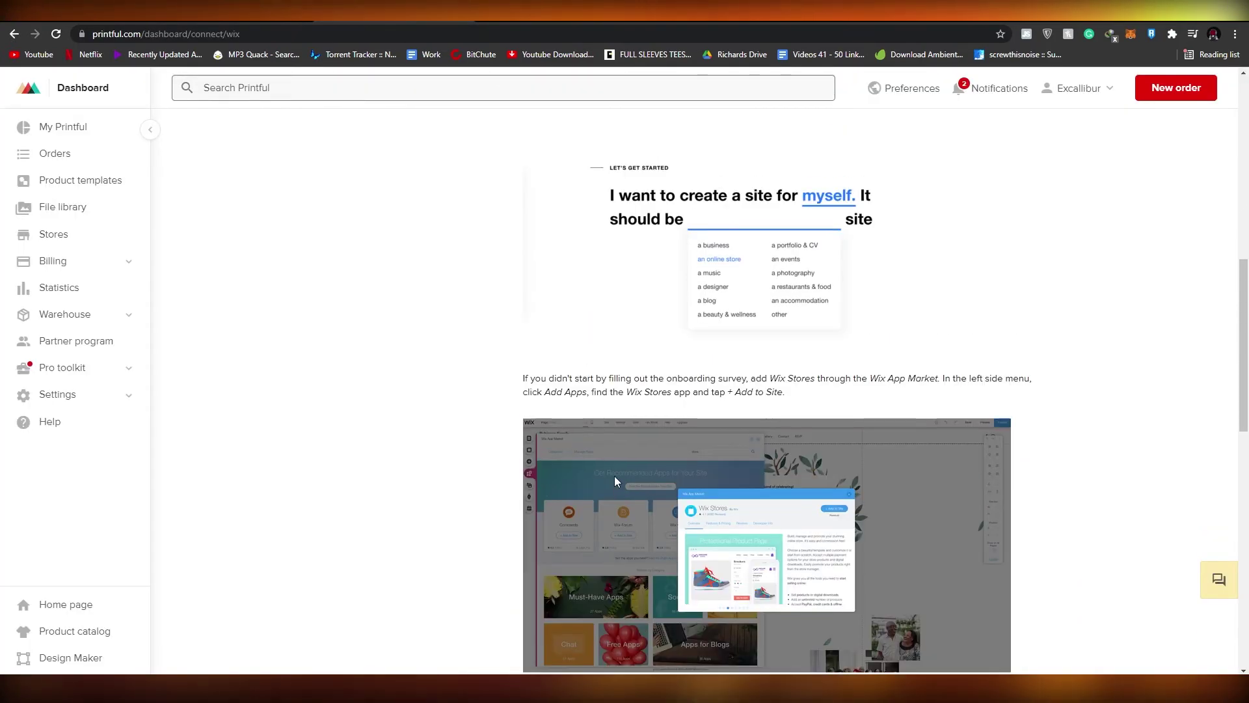
scroll(617, 480, "down", 5)
scroll(616, 480, "down", 5)
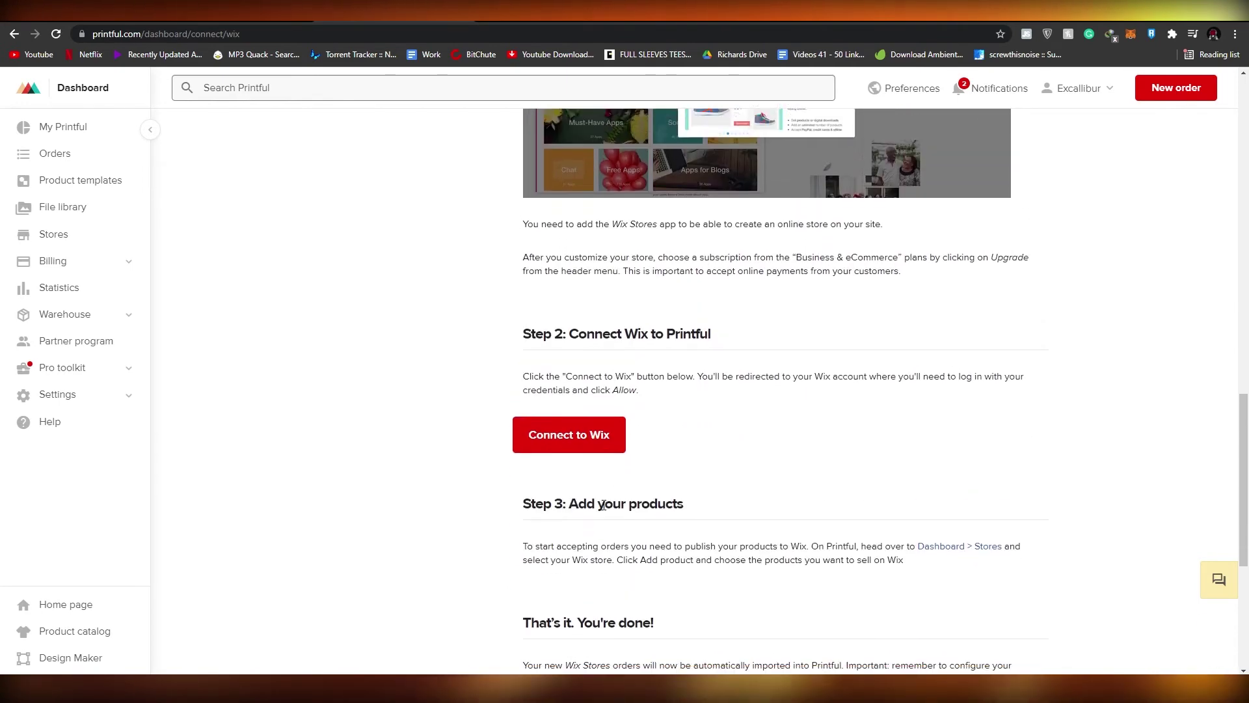
left_click(570, 259)
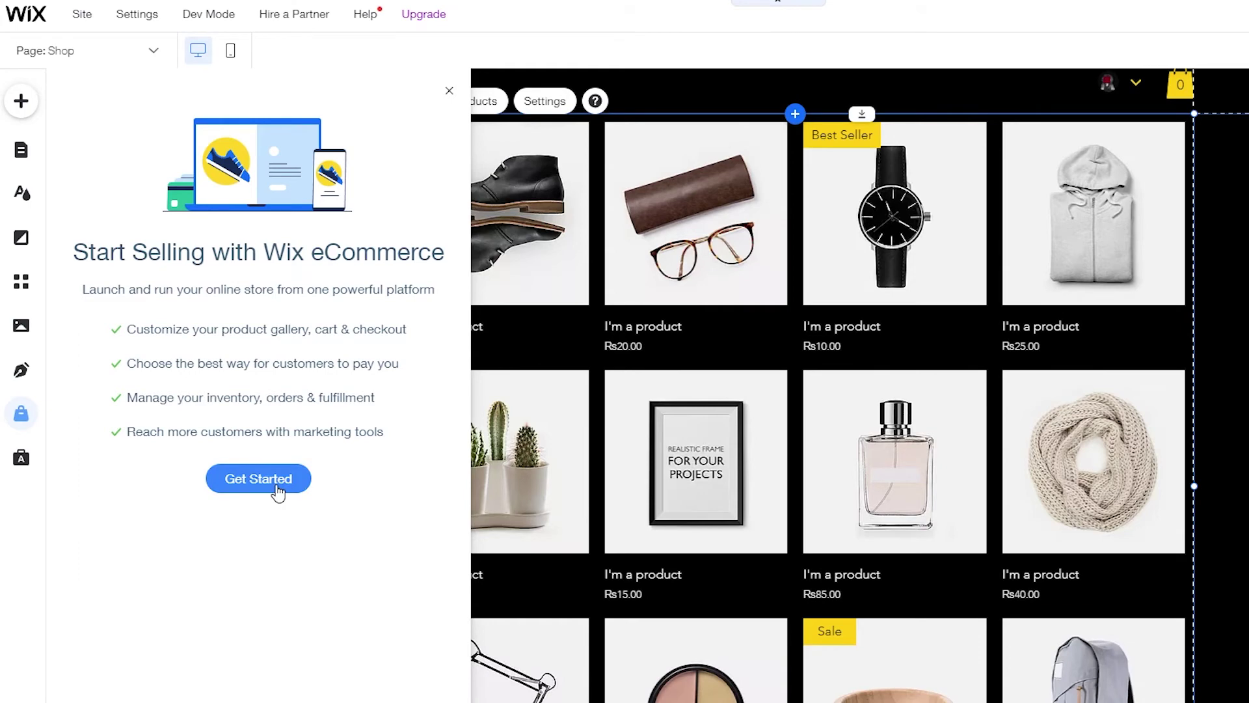
left_click(276, 487)
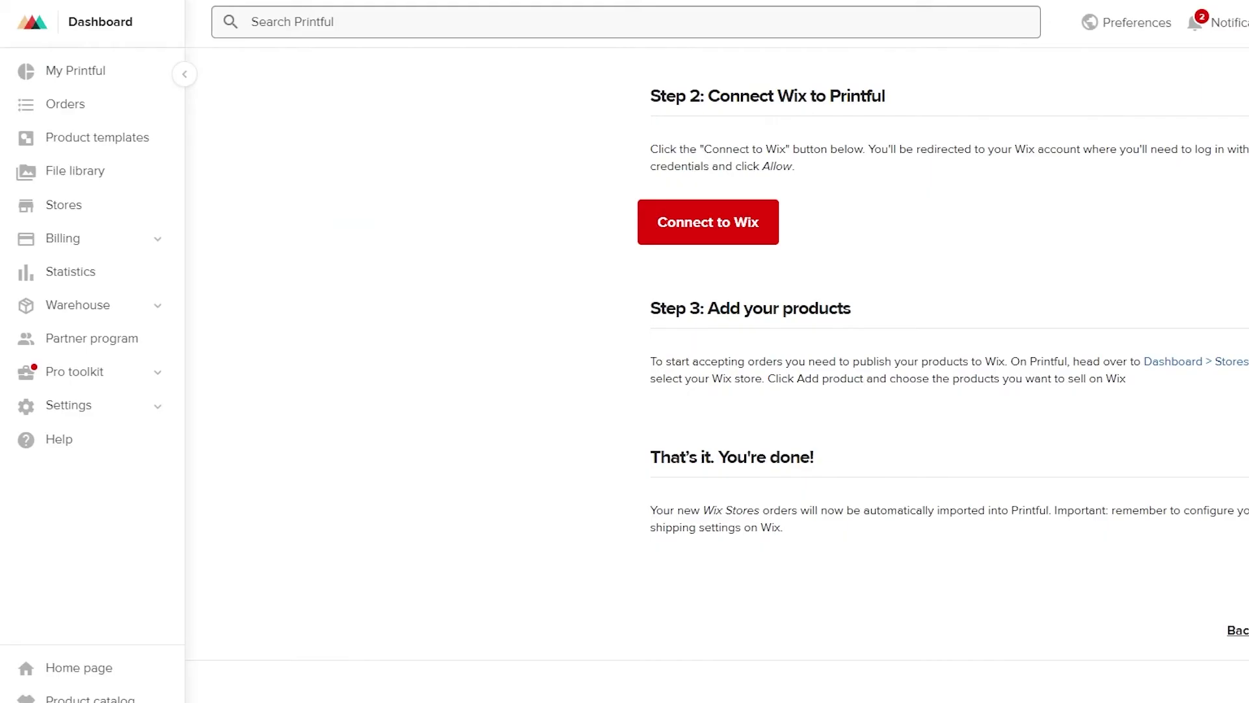
Connect Wix to Printful by adding the Printful app to the site and confirming the link to the existing Printful account
left_click(710, 237)
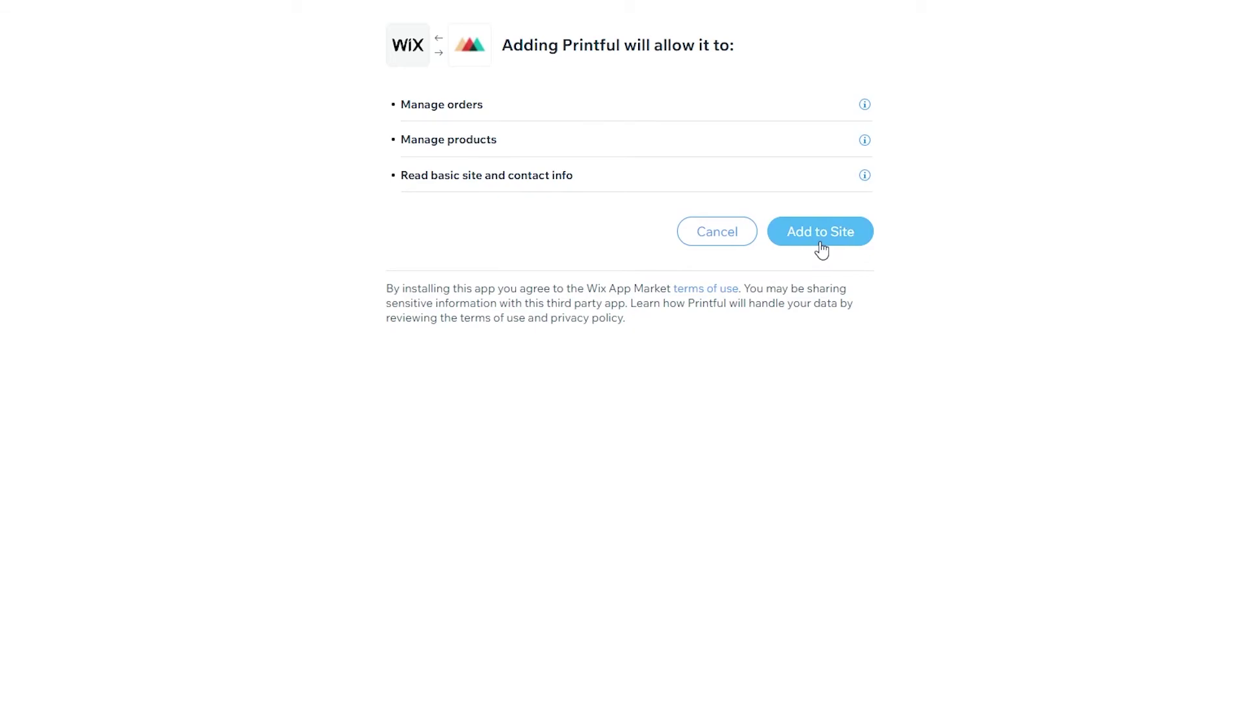
left_click(821, 233)
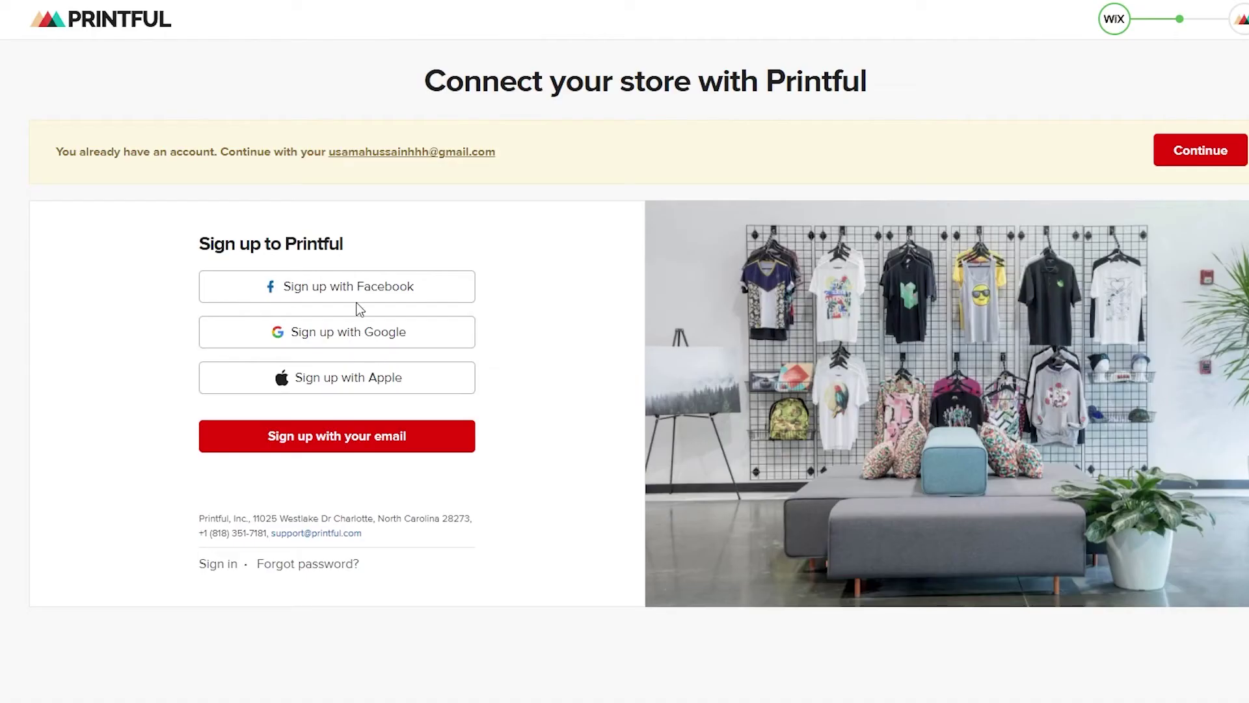
left_click(1197, 157)
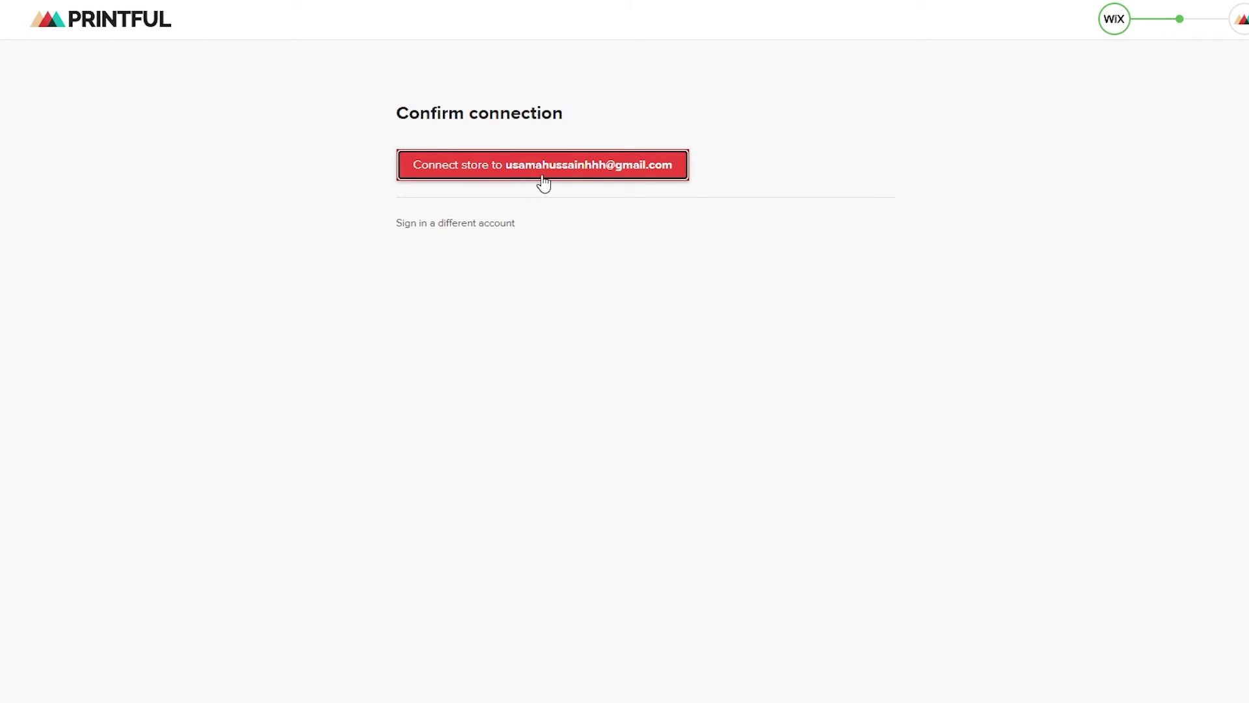
left_click(605, 166)
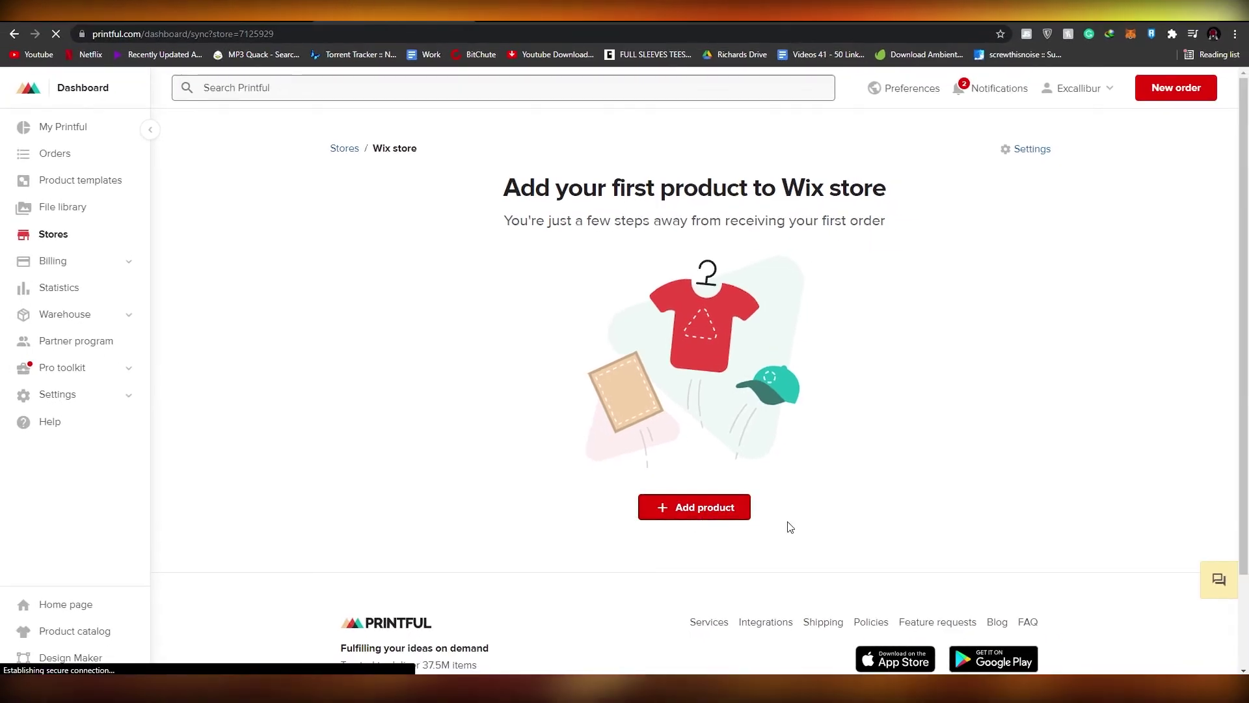
Start adding a product to the connected Wix store from a saved product template
left_click(747, 513)
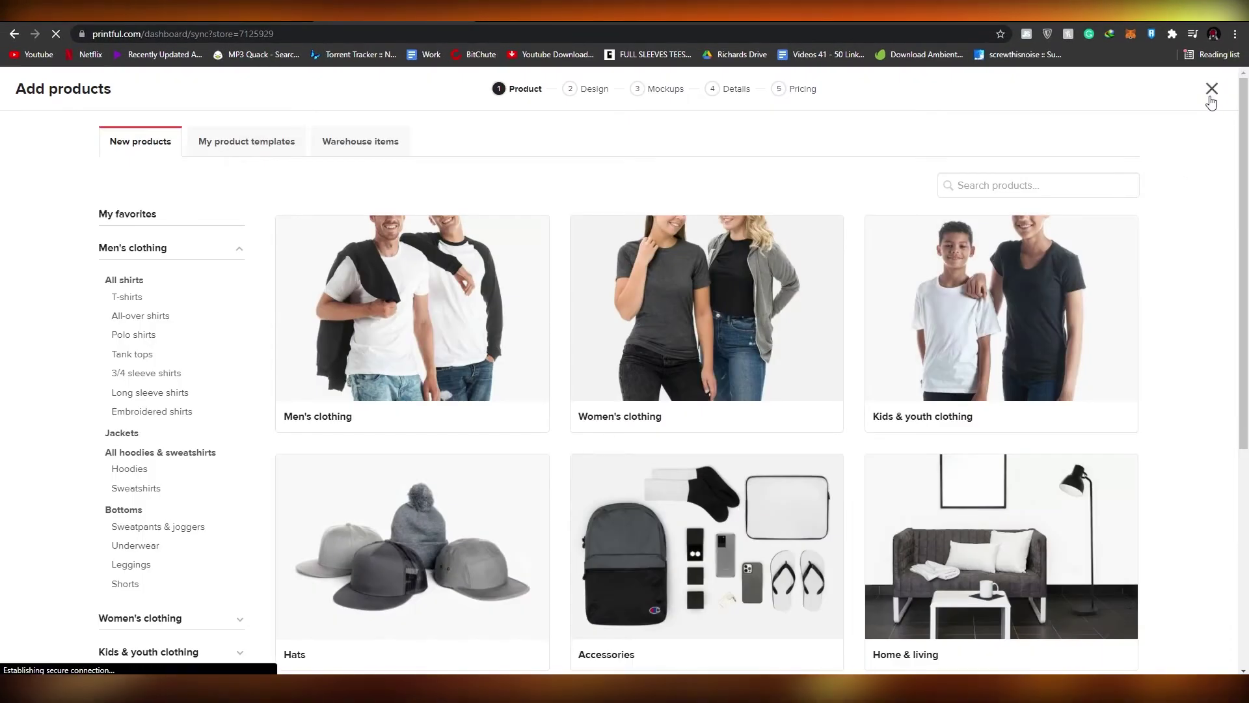
left_click(244, 148)
left_click(192, 330)
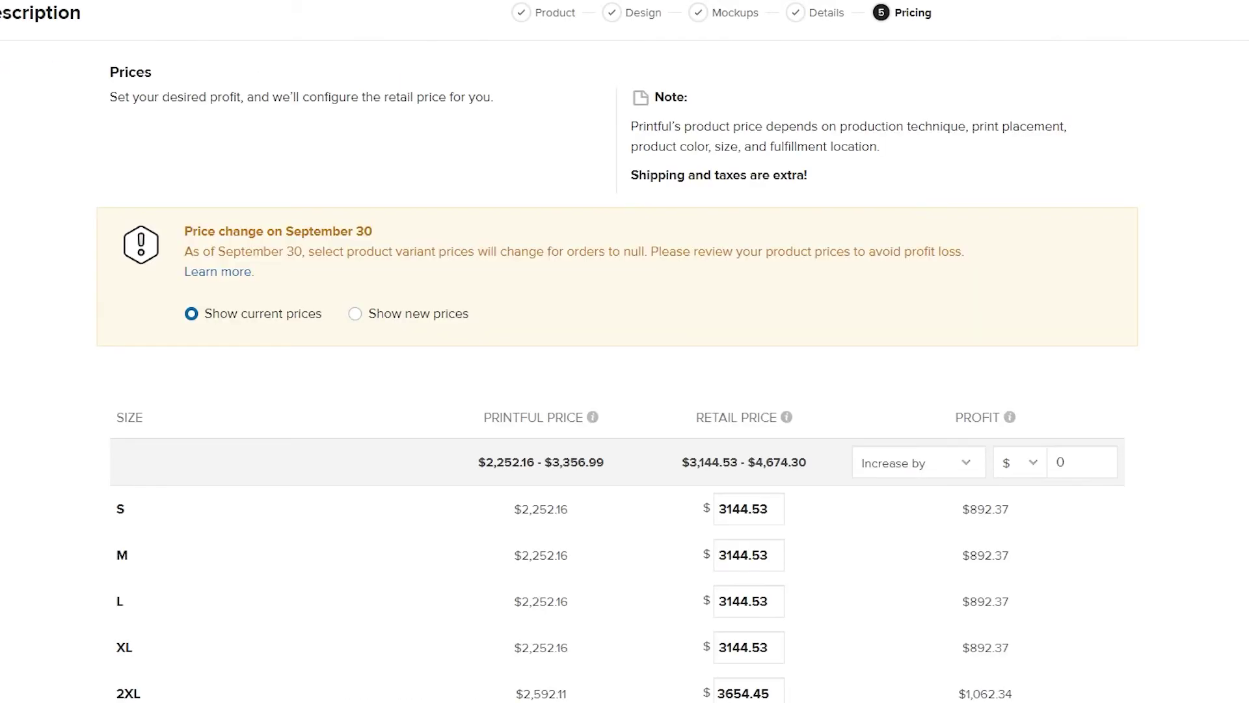
Lower the retail price of size S to 3130
scroll(550, 268, "down", 1)
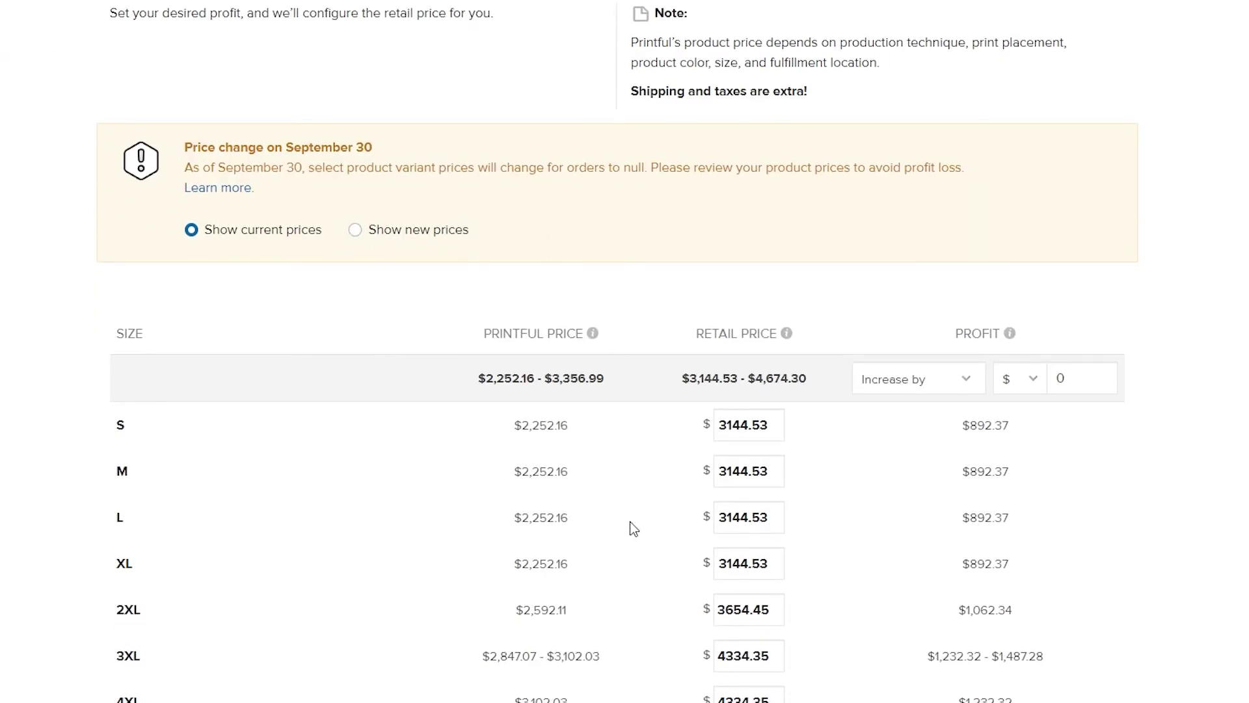
scroll(728, 501, "down", 1)
scroll(859, 462, "up", 2)
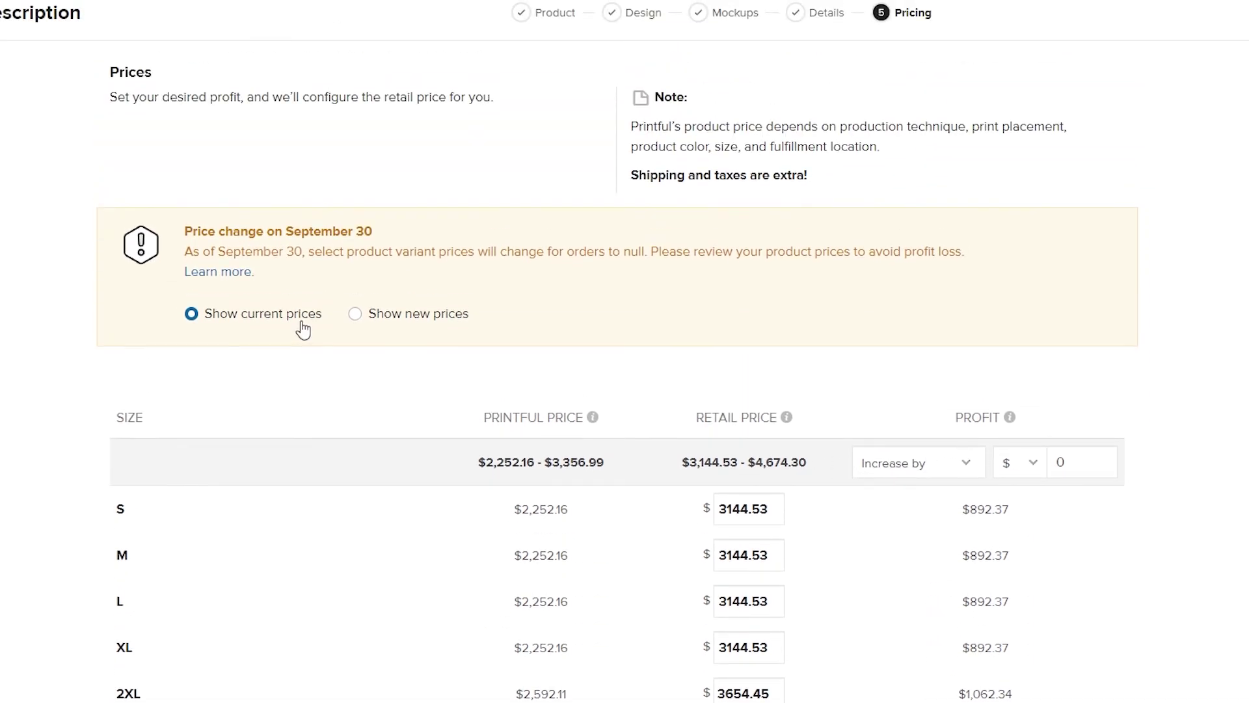
scroll(456, 602, "down", 2)
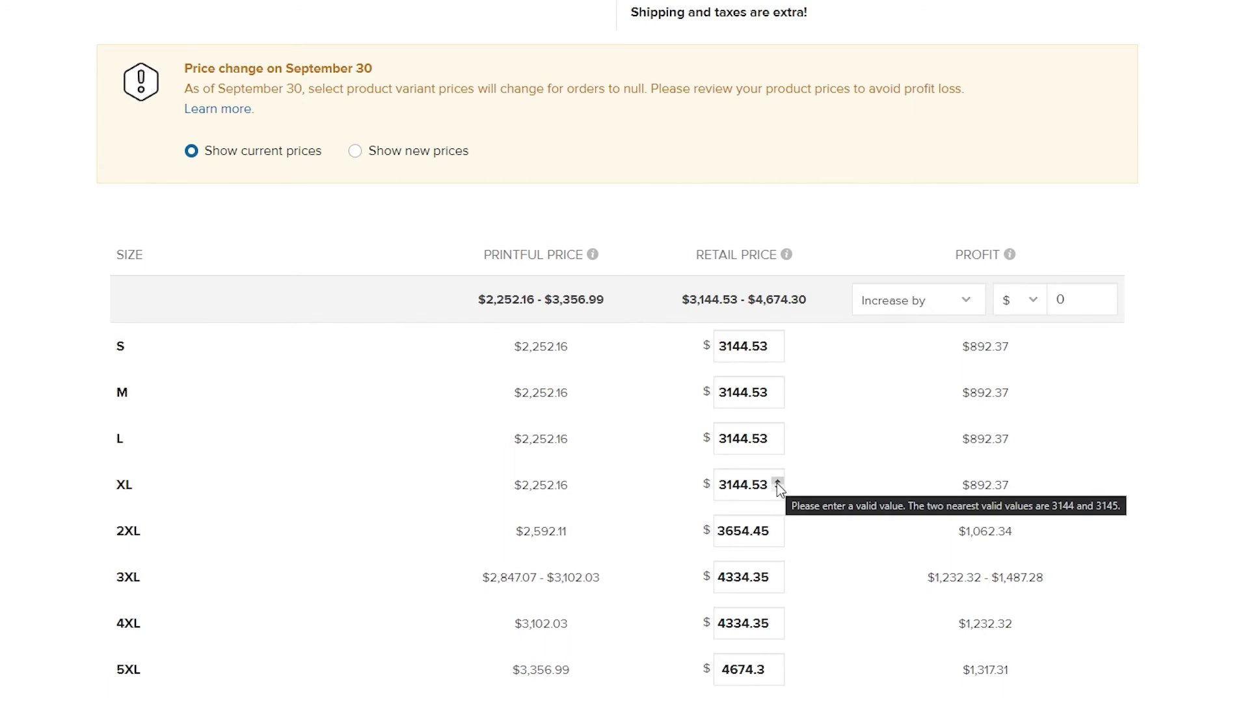
left_click(777, 351)
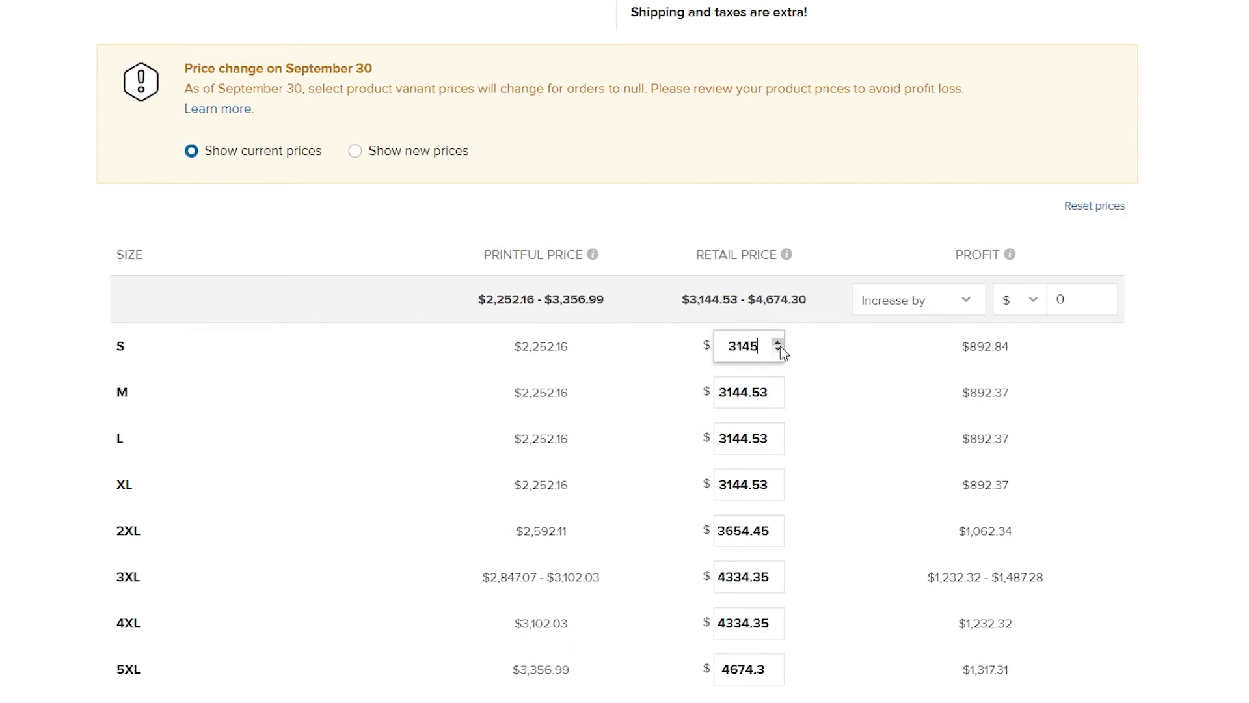
left_click(780, 350)
left_click(779, 350)
left_click(779, 350)
left_click_drag(780, 350, 779, 350)
Set retail prices to $50 for S to L, $55 for XL and 2XL, and $59 for 3XL to 5XL, and submit the product
double_click(752, 346)
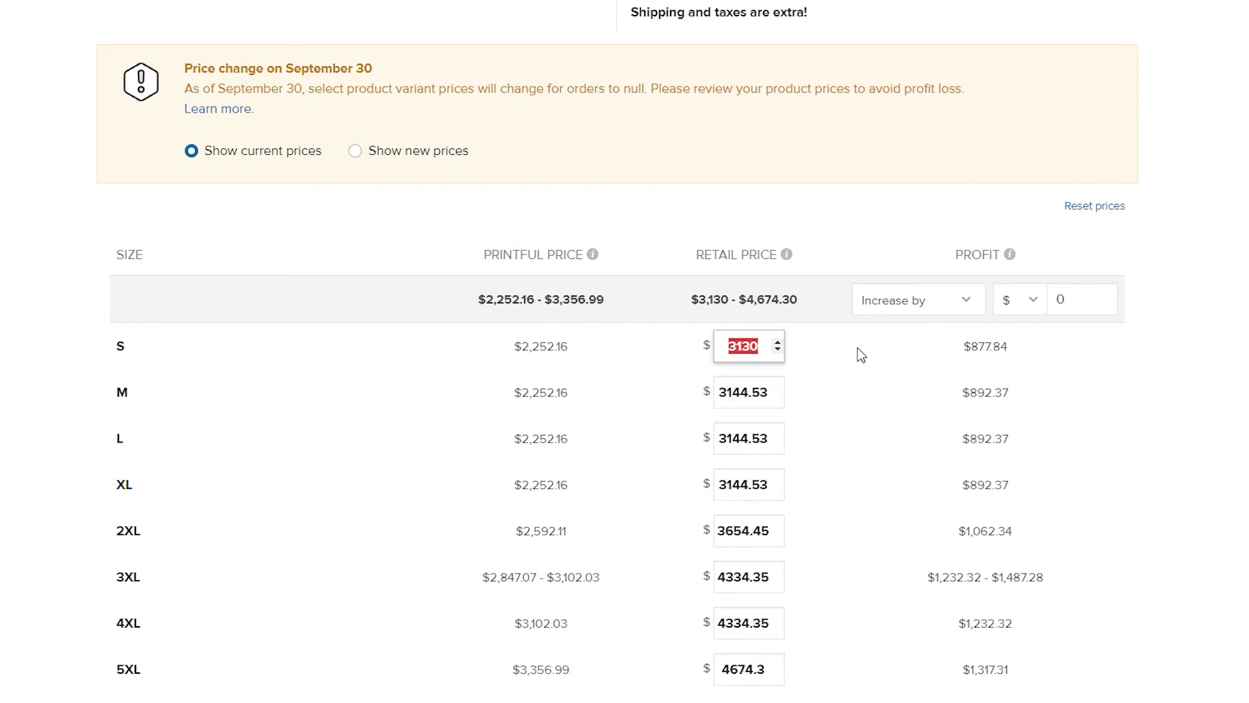
type("50")
double_click(743, 393)
type("50")
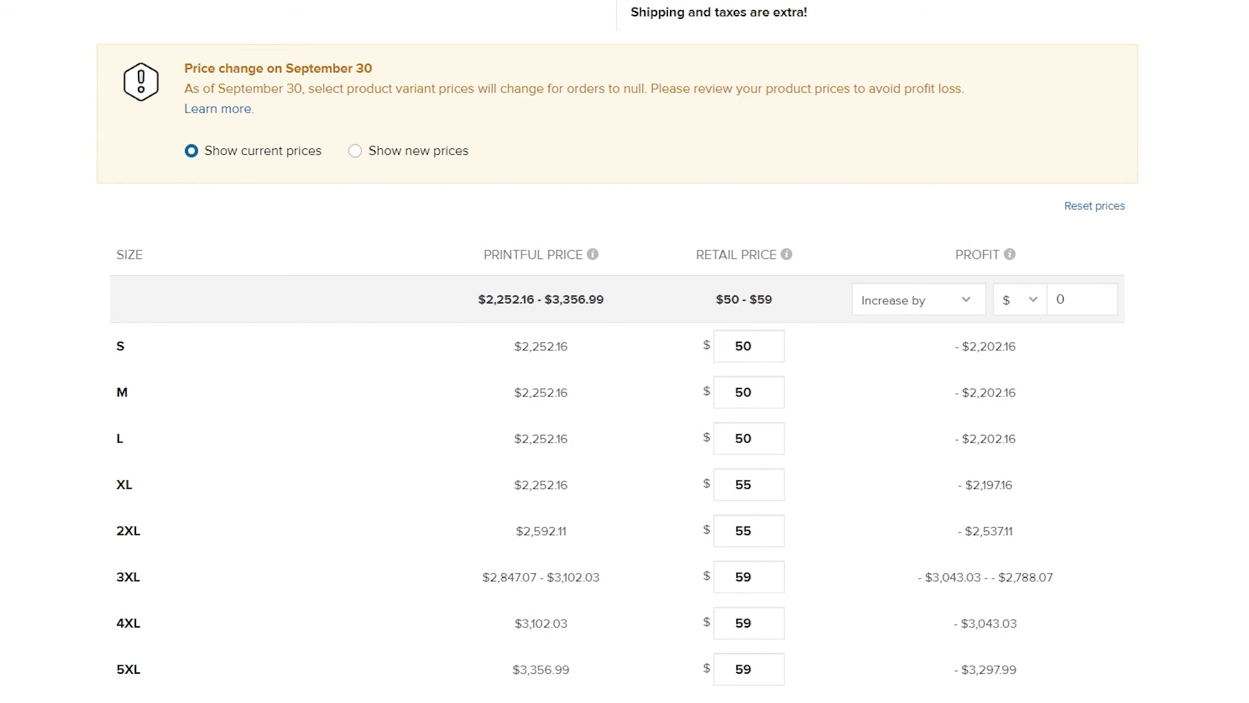
left_click(0, 702)
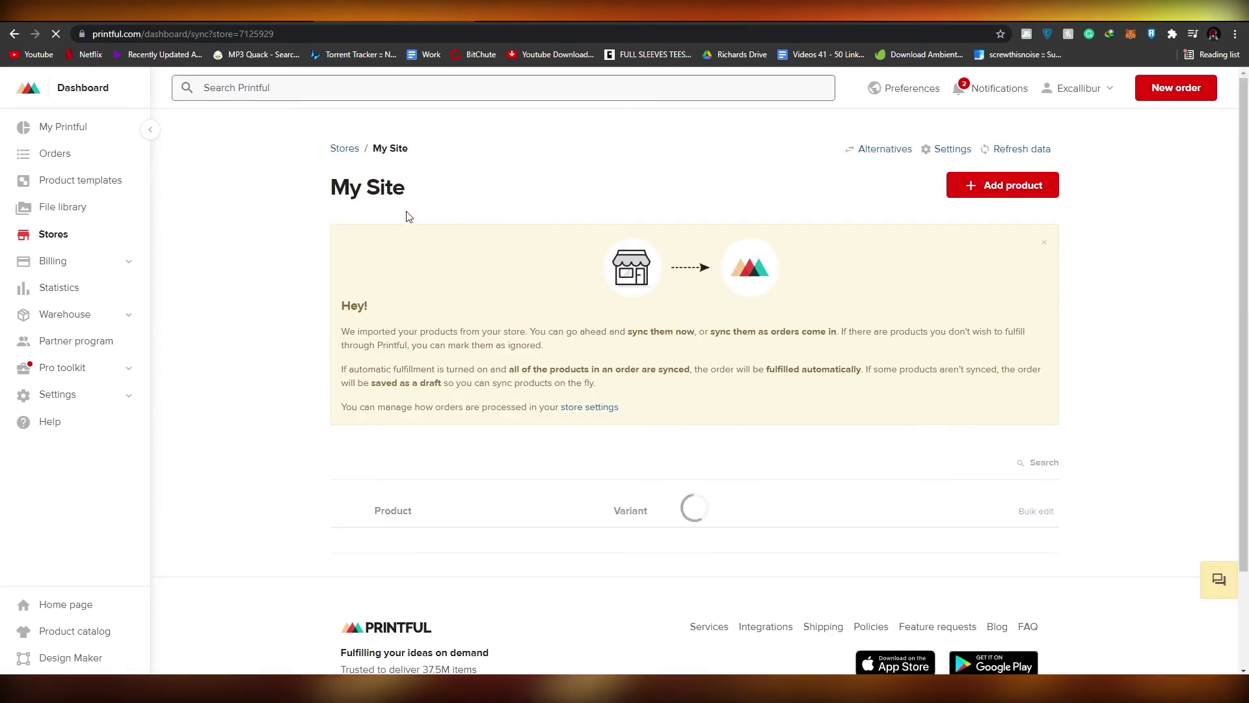
View the Men's heavyweight tee from the Printful store's product list in Wix, and reload the Wix site editor
scroll(480, 410, "down", 5)
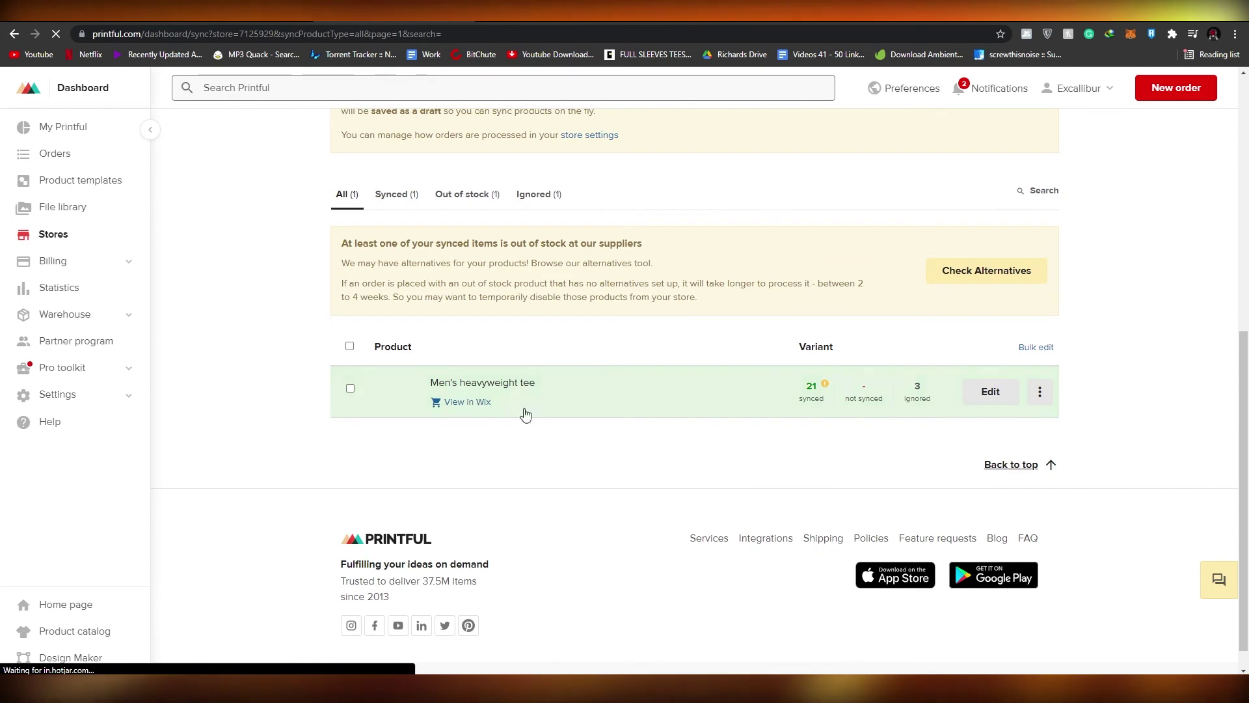
left_click(479, 402)
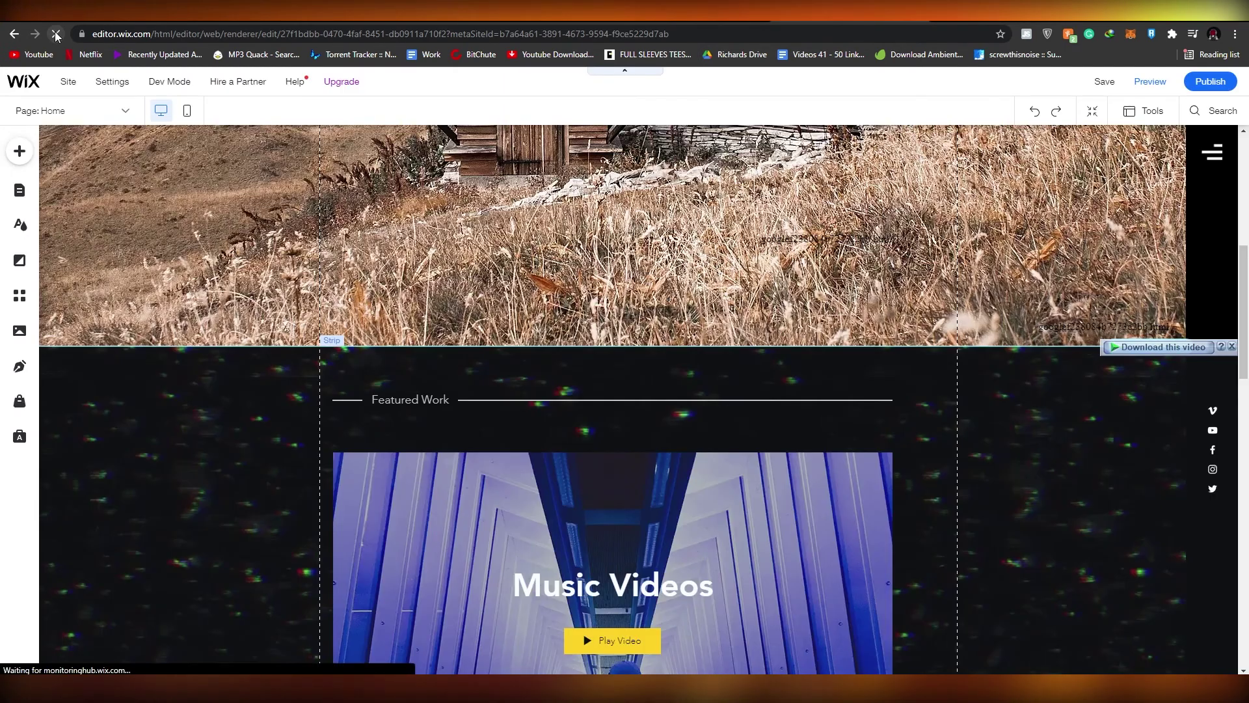
left_click(56, 33)
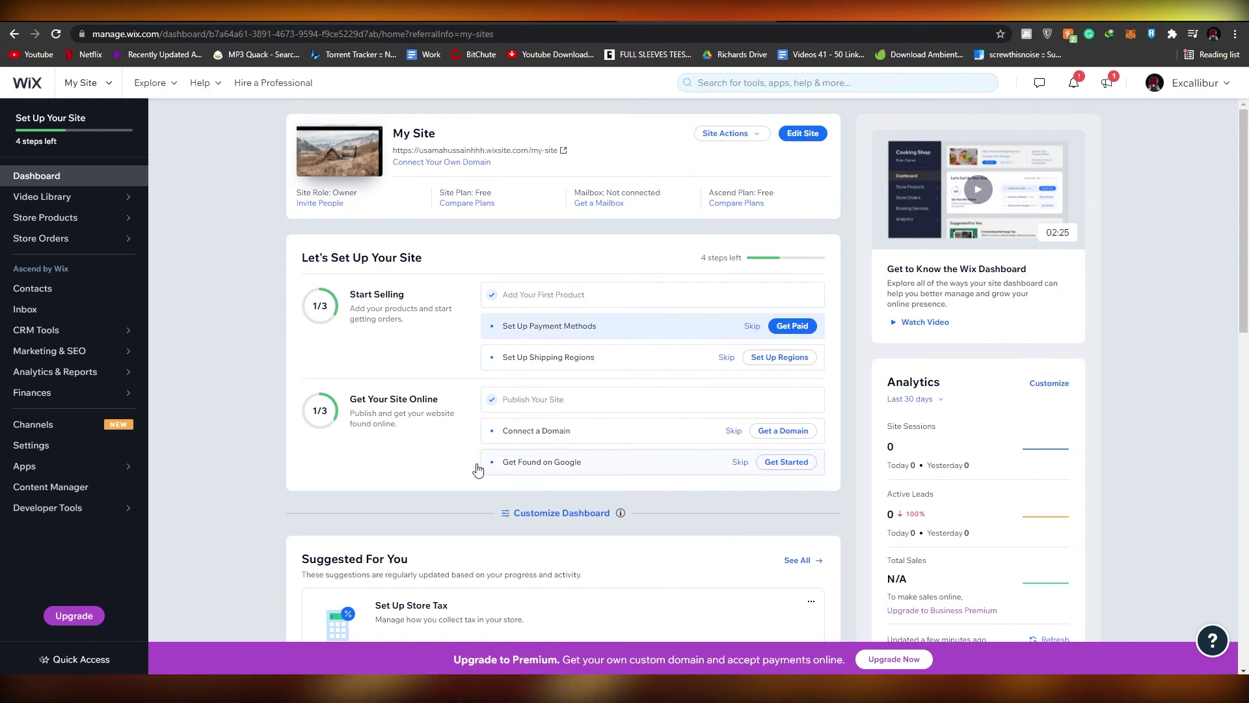
Start the payment methods setup for My Site in the Wix dashboard and confirm Pakistan as the business location
scroll(570, 502, "down", 3)
scroll(570, 502, "up", 3)
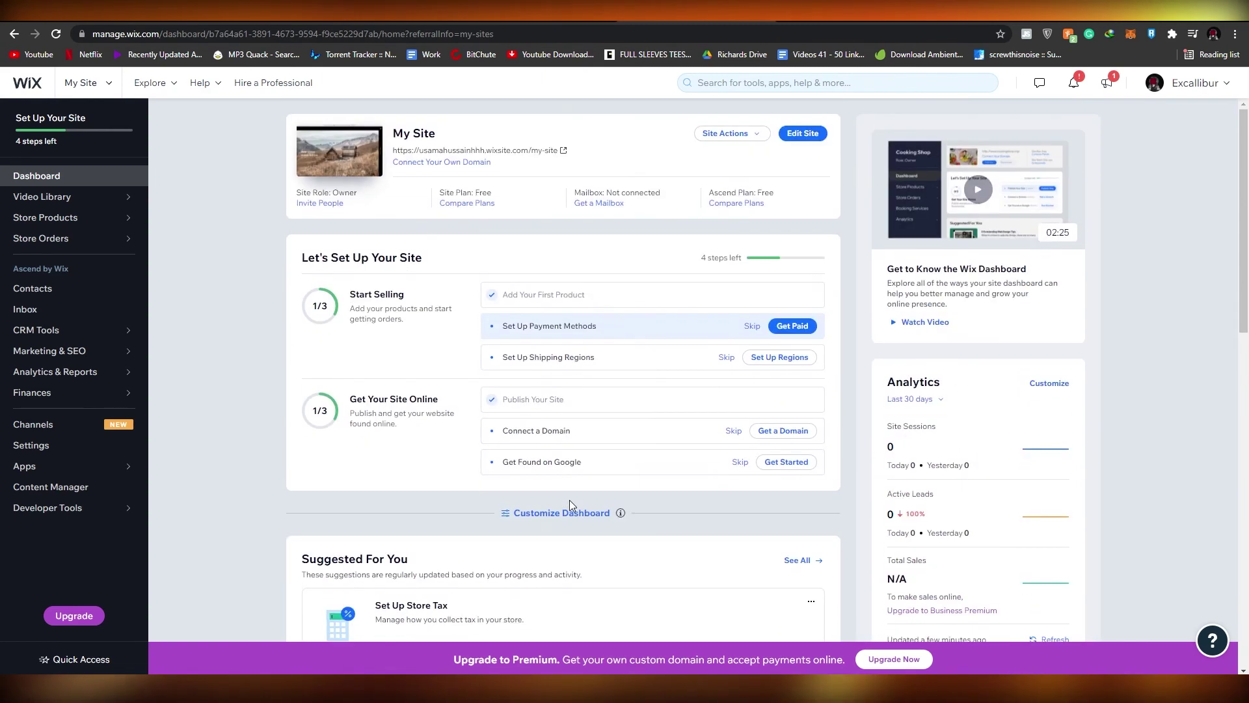
scroll(569, 501, "down", 3)
scroll(651, 416, "up", 3)
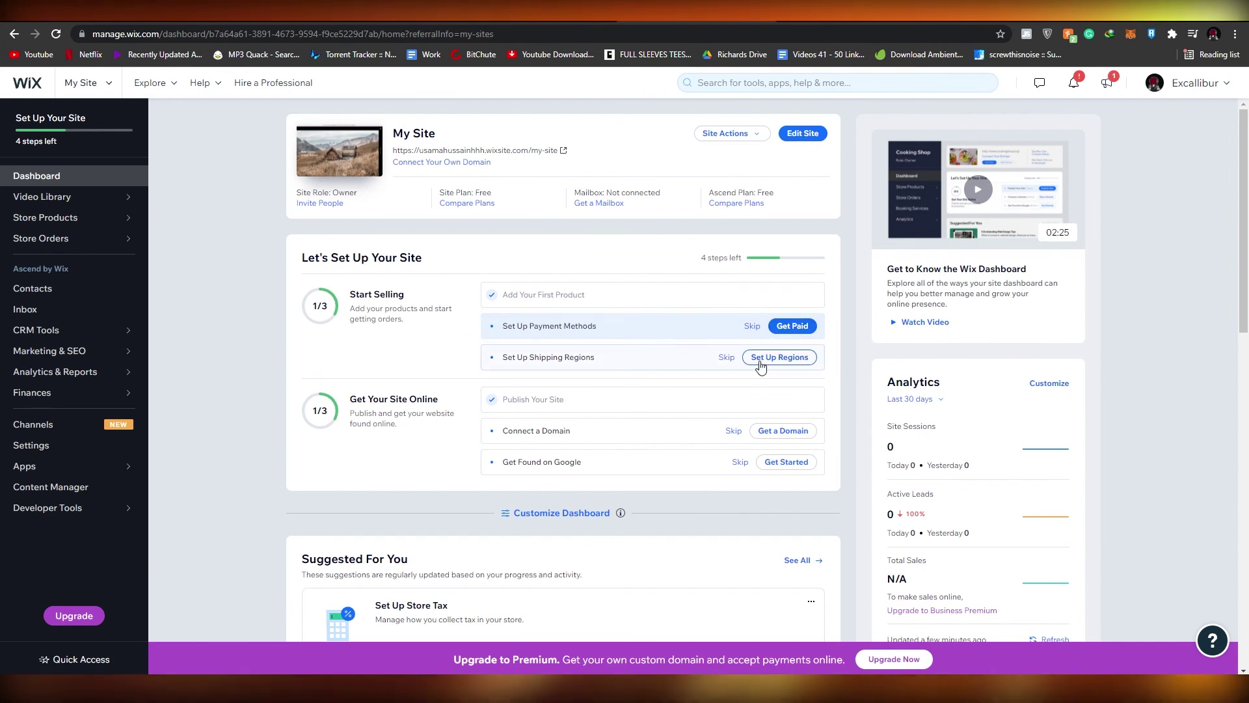
left_click(785, 327)
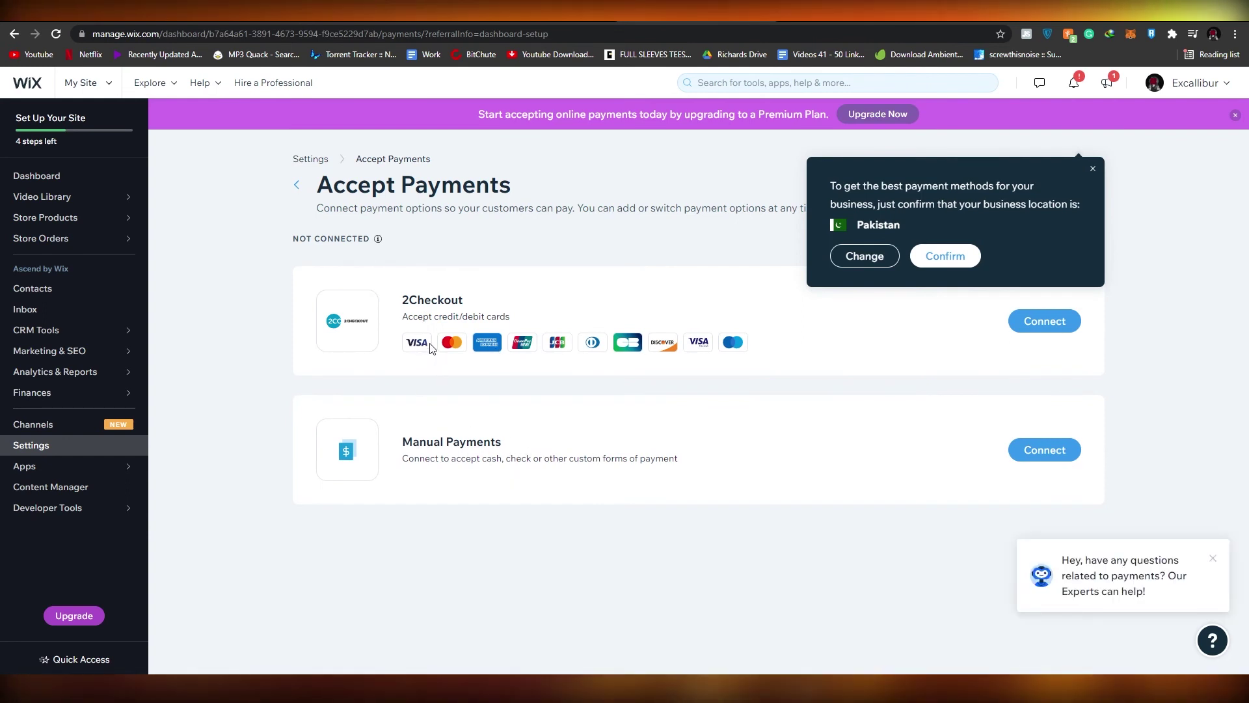
left_click(932, 257)
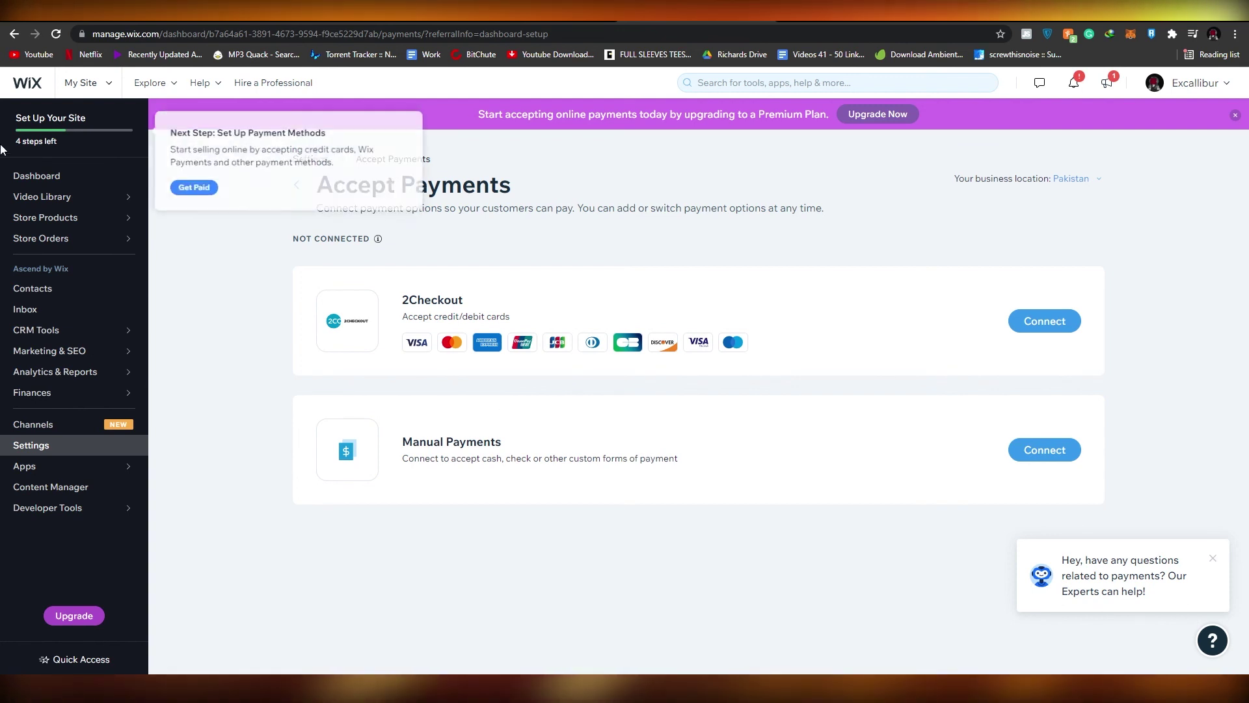
left_click(191, 185)
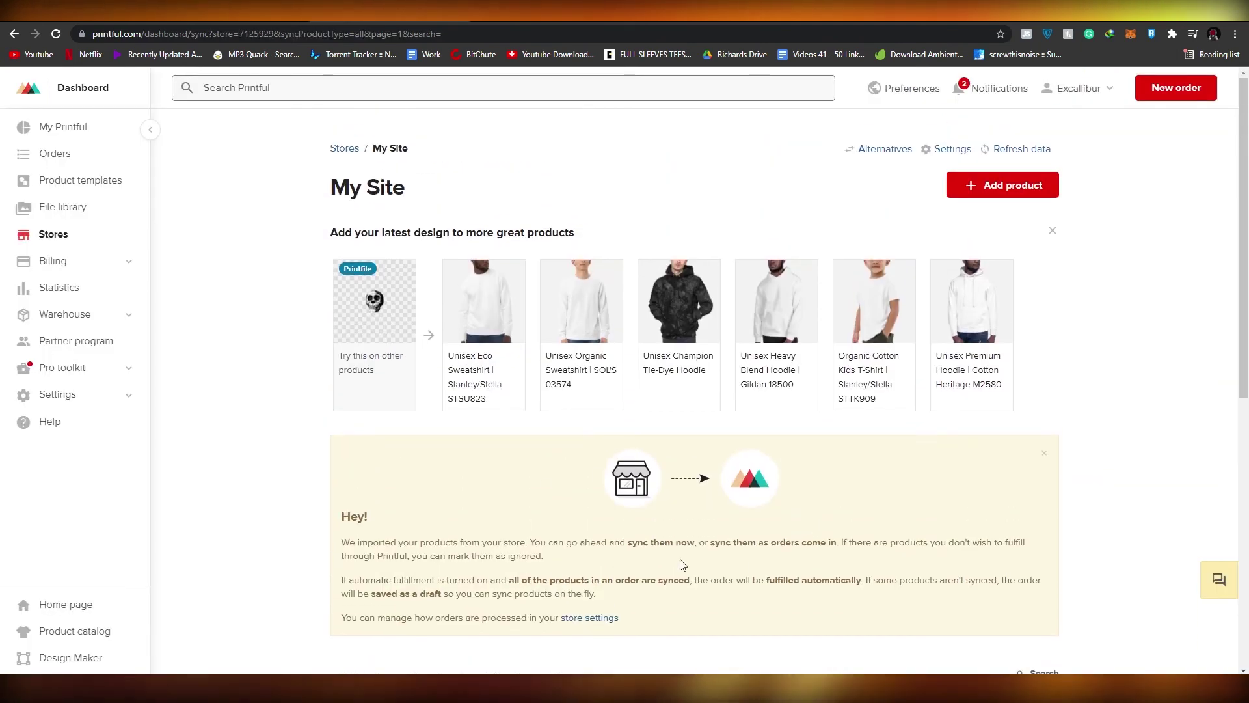
scroll(432, 345, "down", 2)
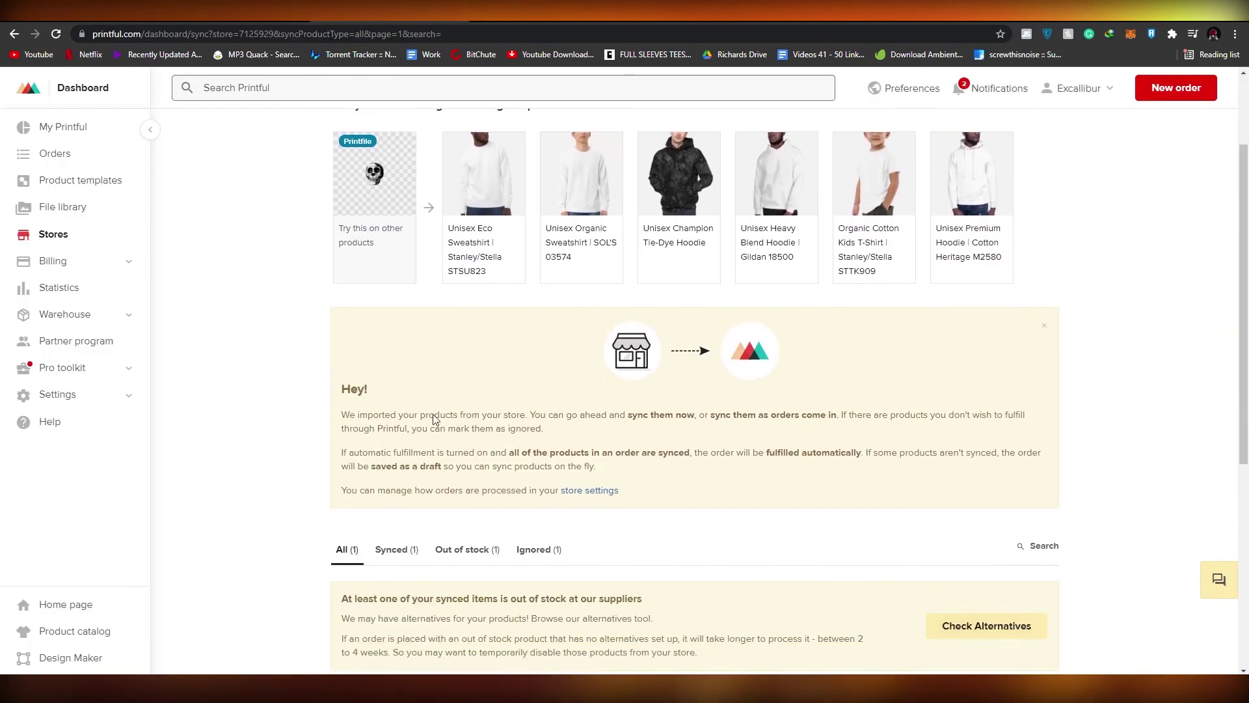
scroll(410, 407, "up", 2)
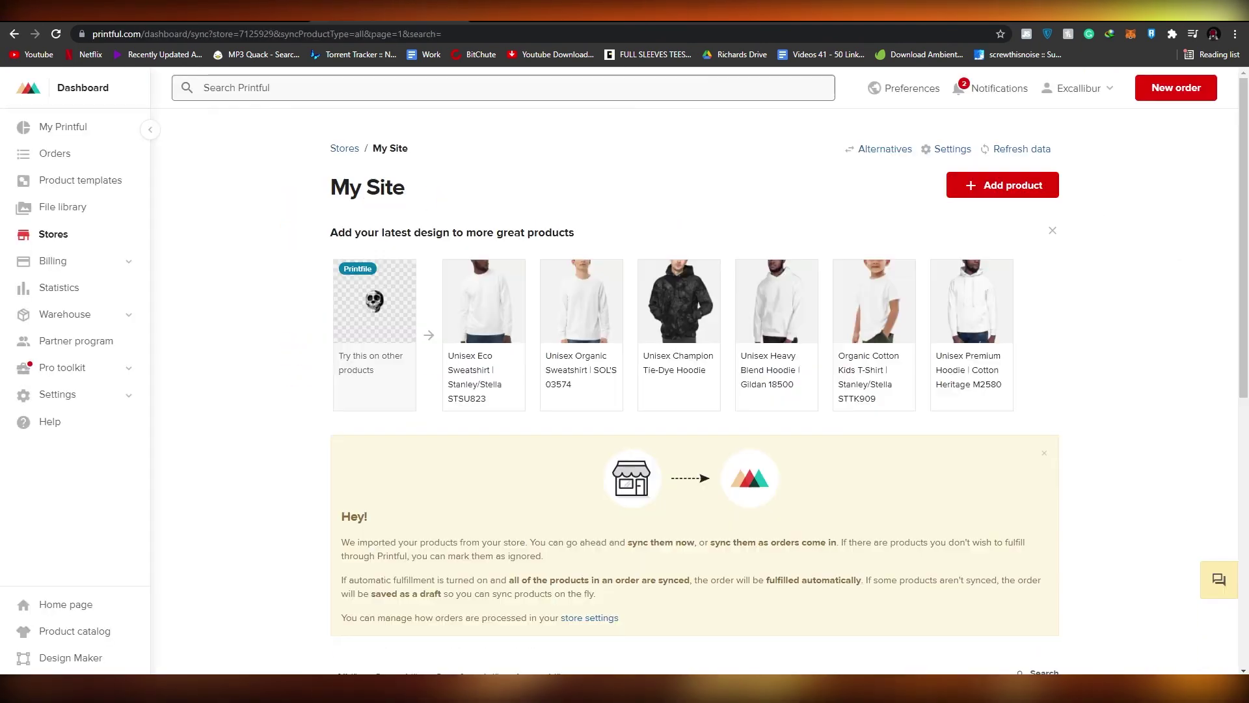
scroll(306, 451, "down", 3)
scroll(308, 452, "up", 2)
scroll(308, 452, "up", 1)
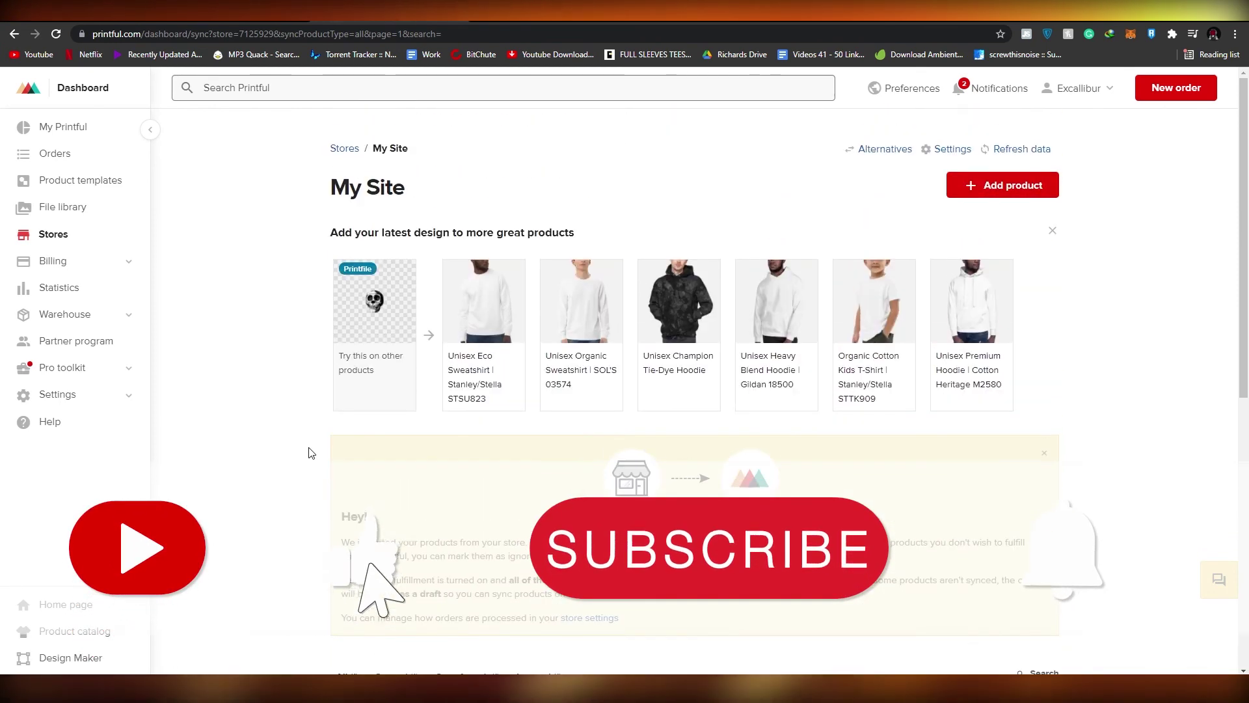